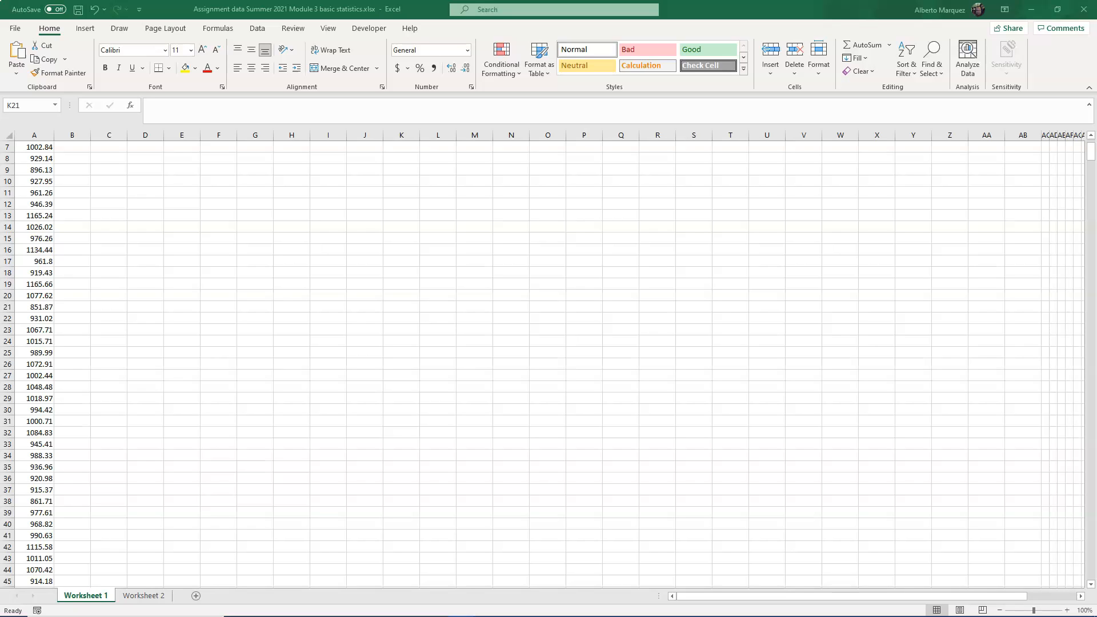
- Save the workbook in Downloads as a CSV (Comma delimited) file
click(17, 29)
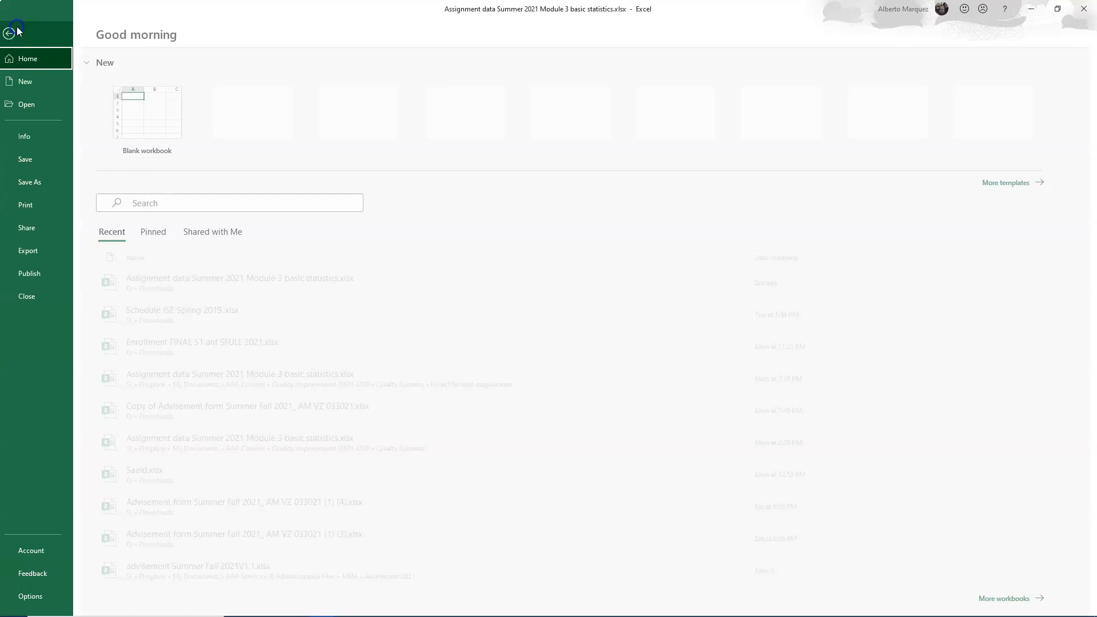
click(38, 182)
click(444, 101)
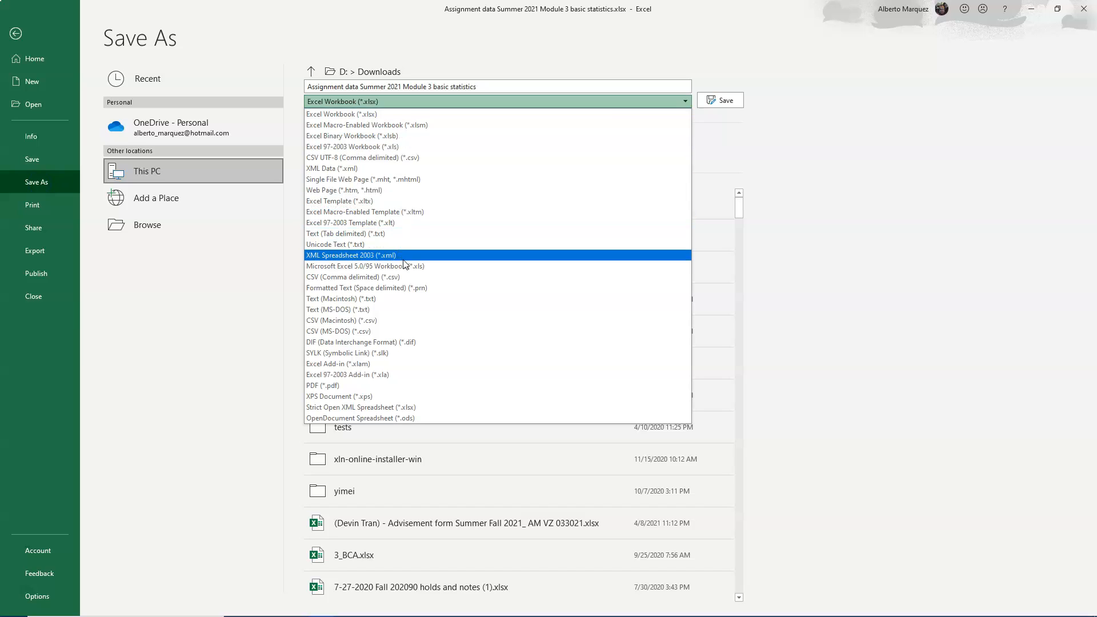
click(390, 277)
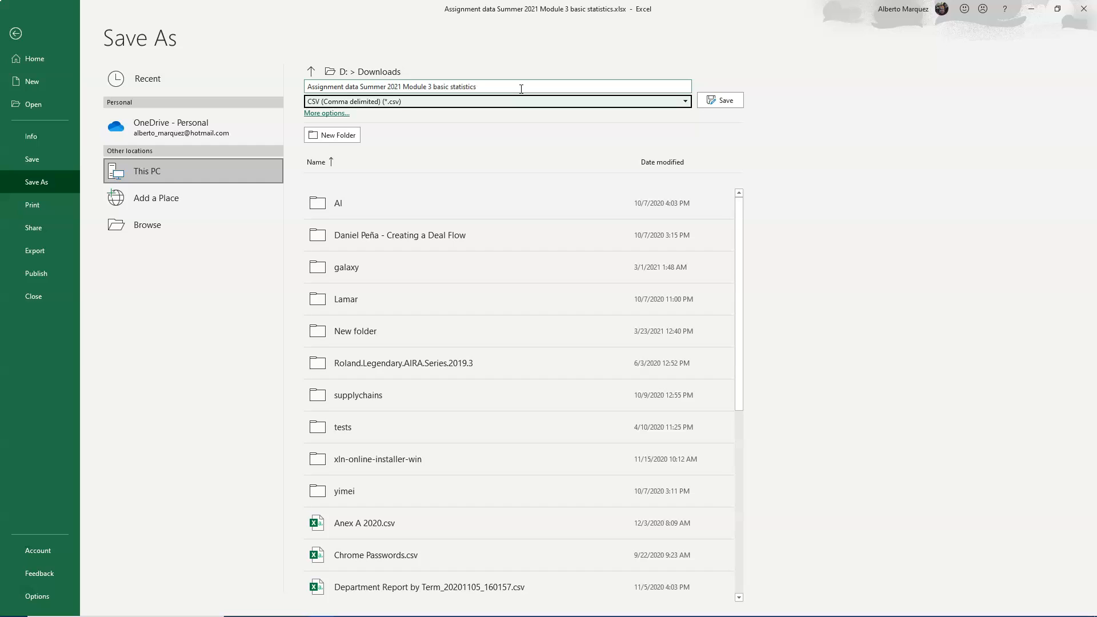
click(721, 102)
key(Return)
click(150, 189)
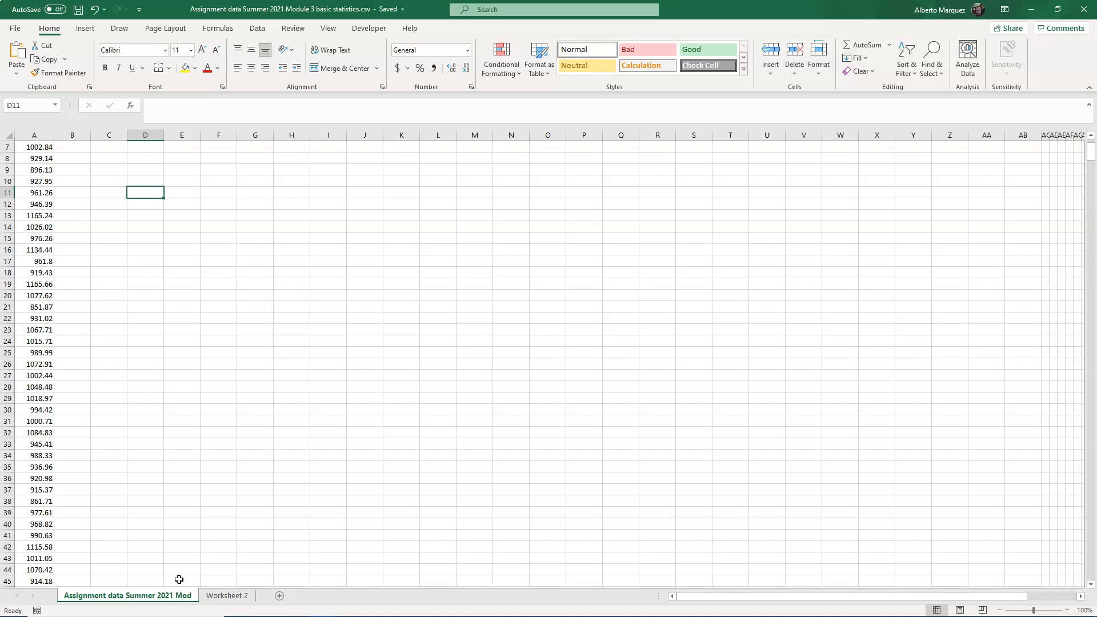
- Switch to Worksheet 2 and save it as a CSV named "Assignment data Summer 2021 Module 3 basic statistics 2"
click(242, 596)
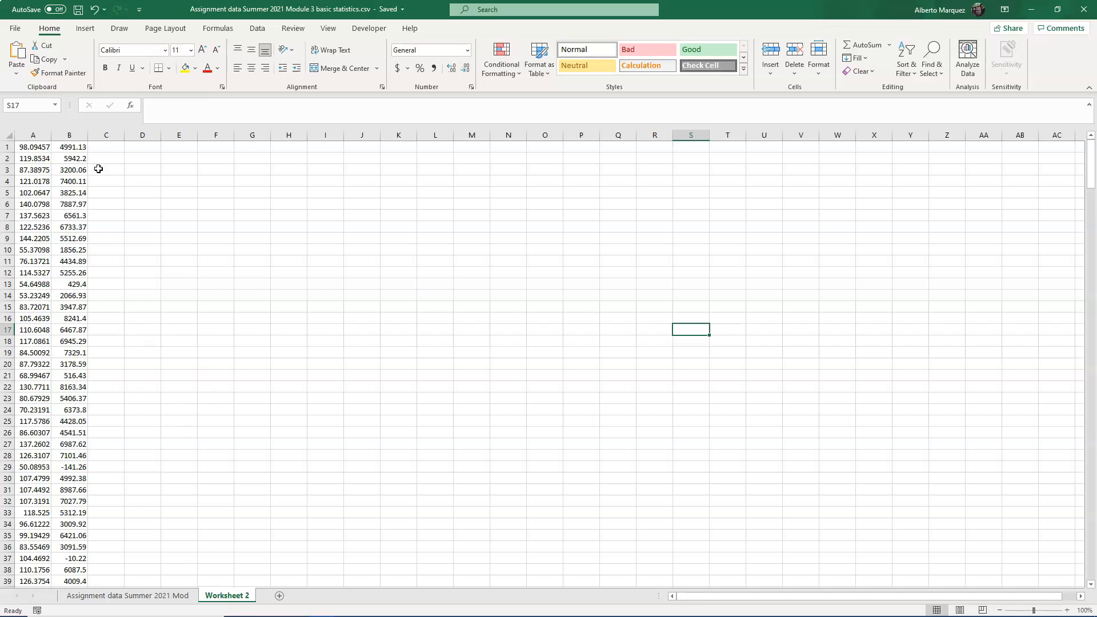
click(18, 30)
click(43, 184)
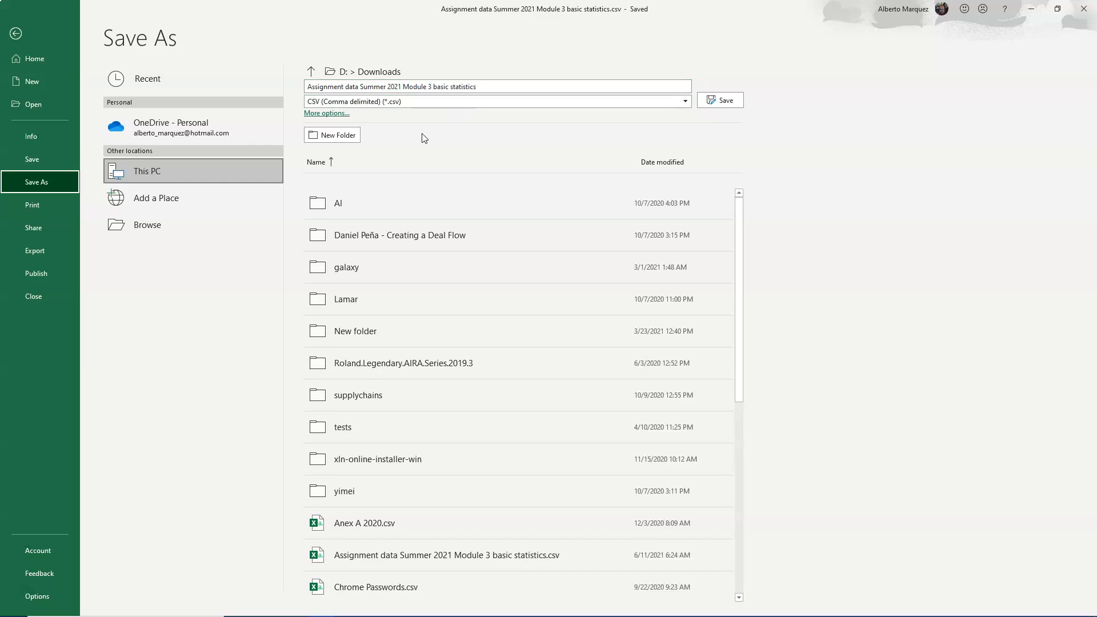
click(726, 101)
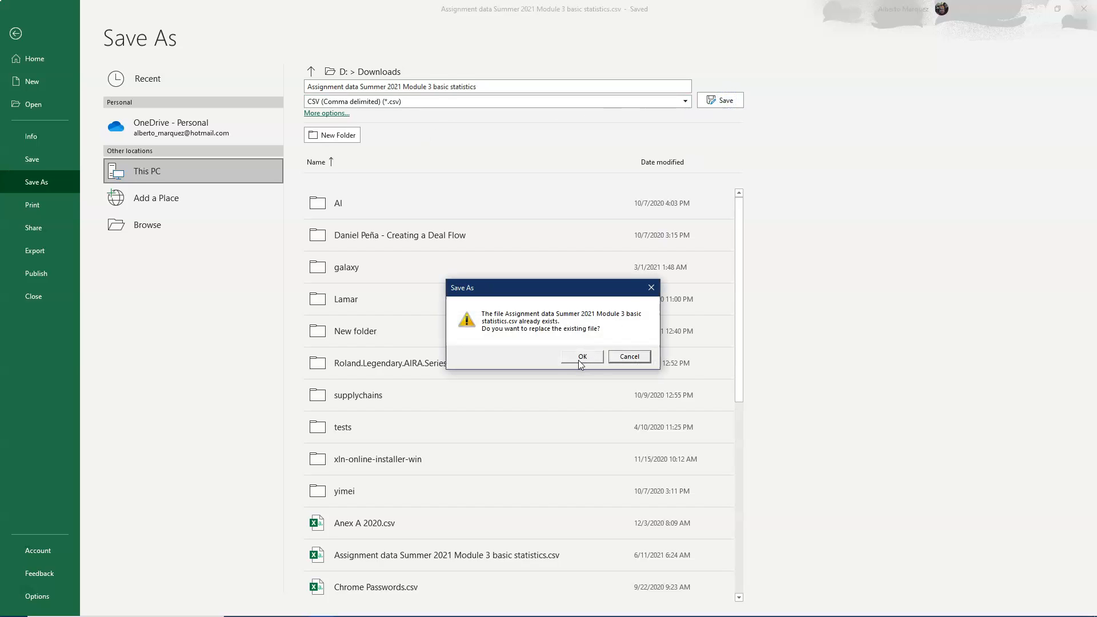
click(633, 355)
click(515, 89)
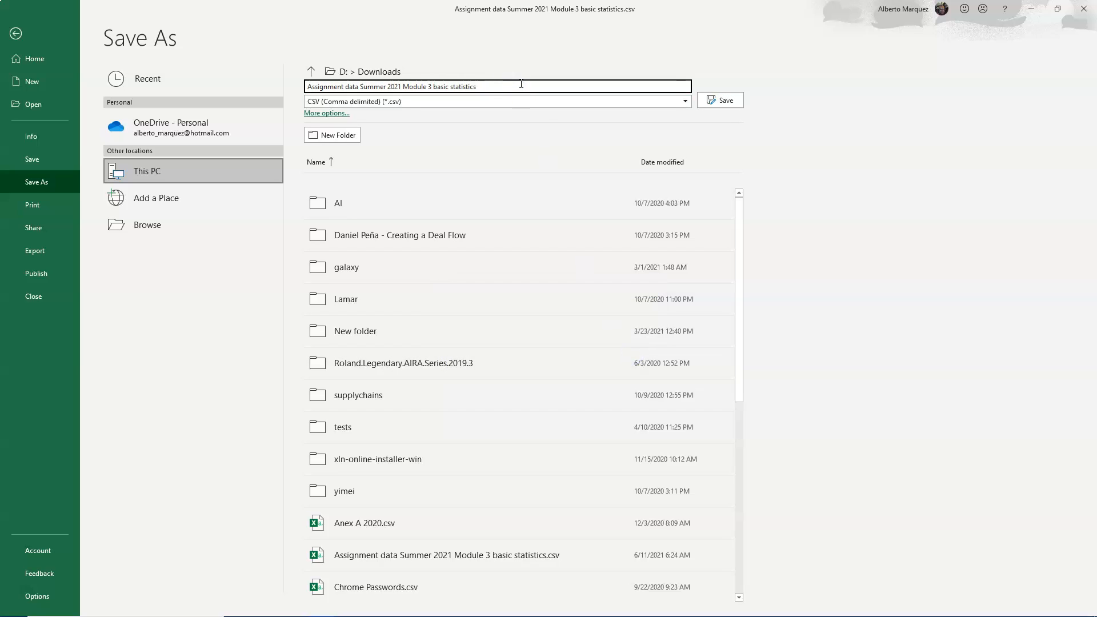
text(2)
click(728, 103)
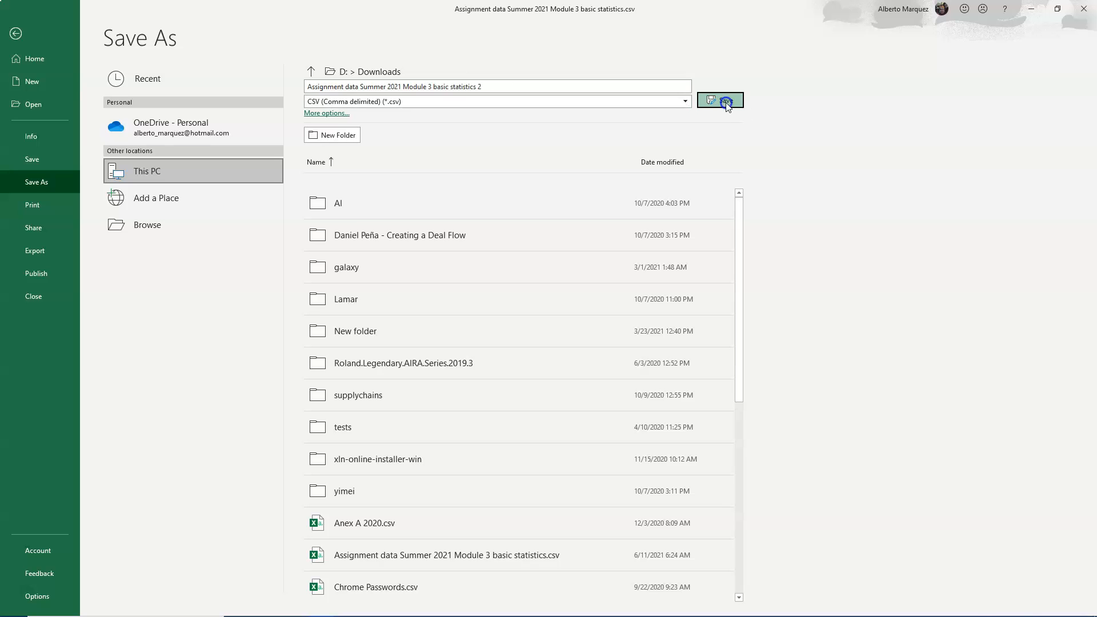
click(527, 352)
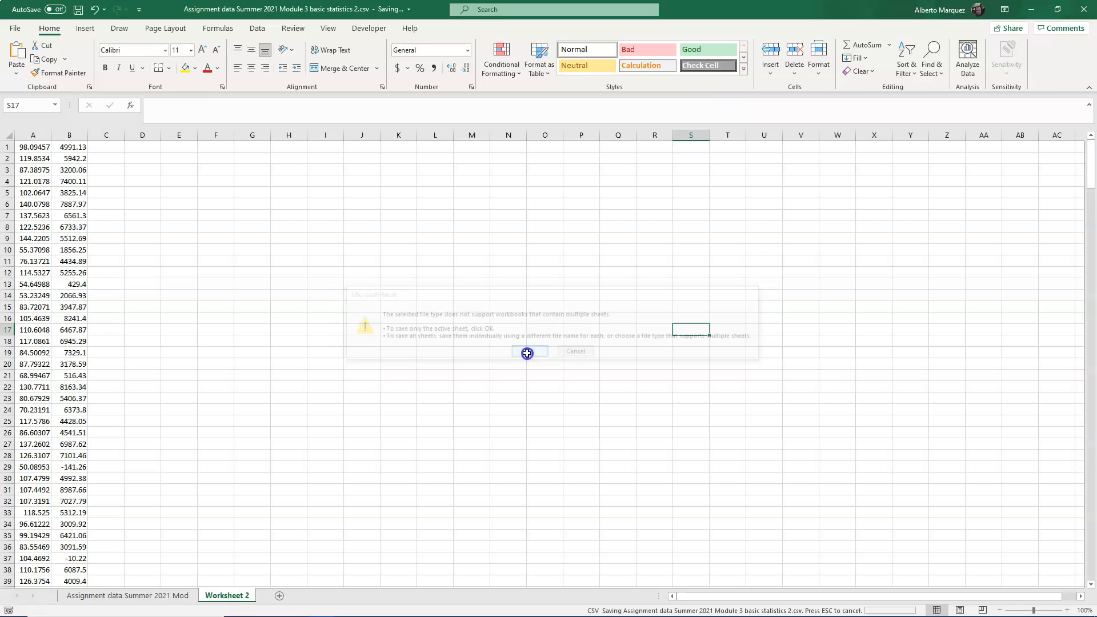
- Return to the first sheet and select the column A data from A7 downward to check its extent
click(185, 596)
click(219, 595)
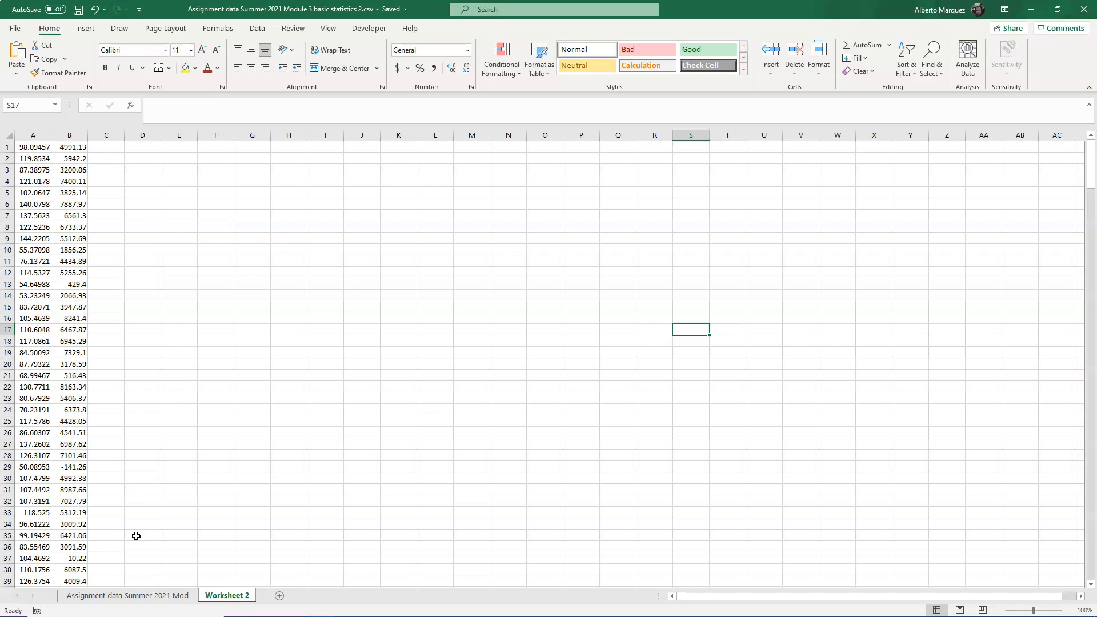
click(127, 596)
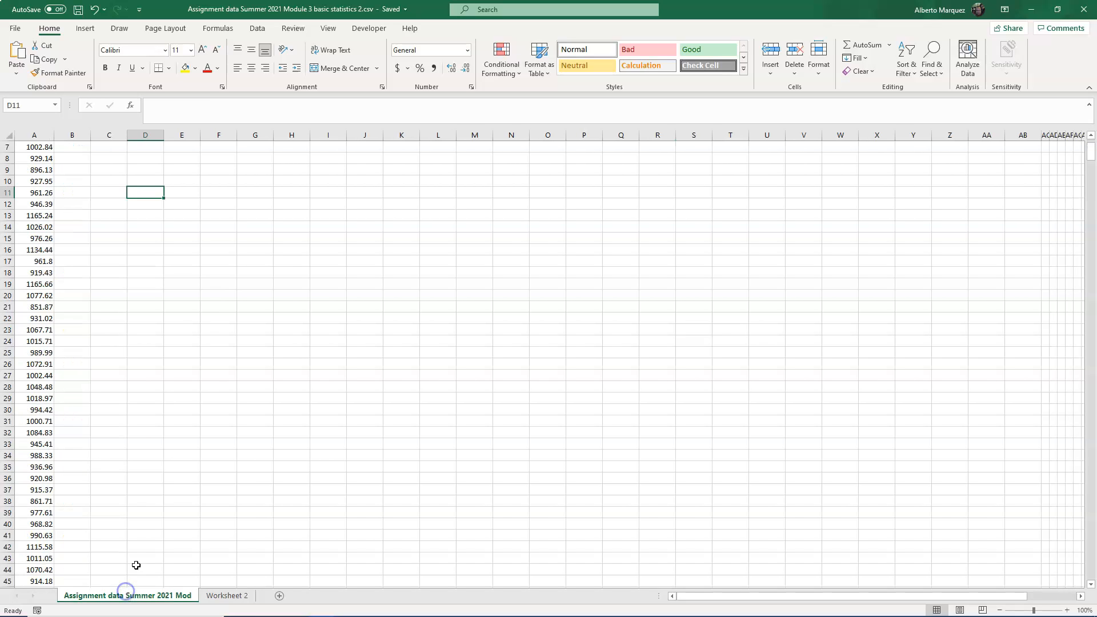
click(39, 147)
key(ctrl+shift+Down)
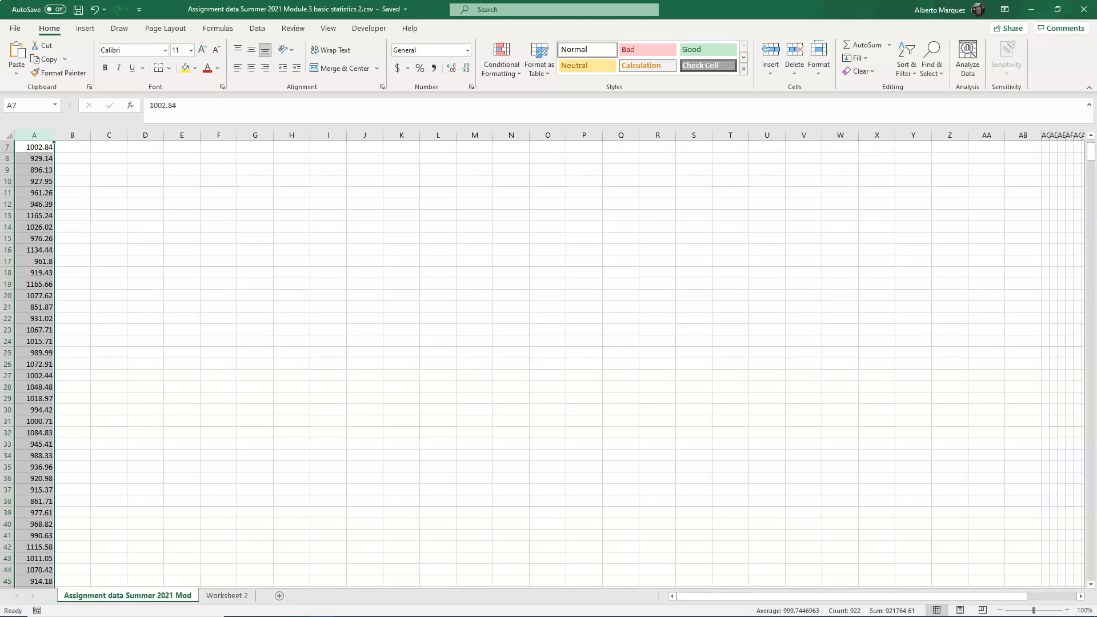
click(84, 152)
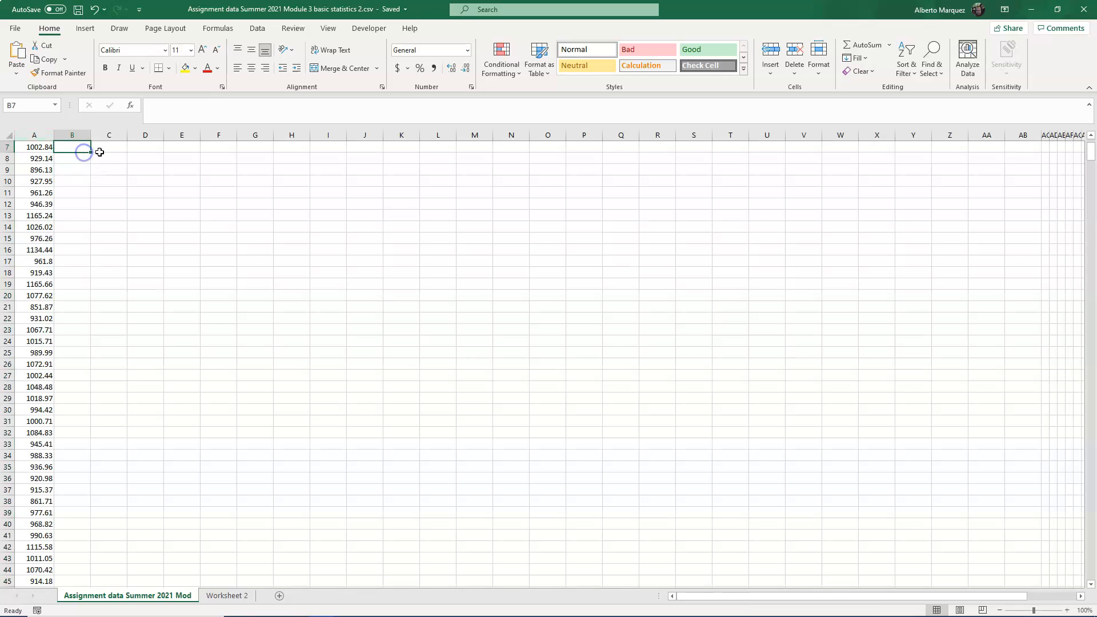
- From cell C2, browse the Statistical category of the Insert Function dialog, then close it
scroll(228, 228, up, 2)
click(80, 157)
click(108, 160)
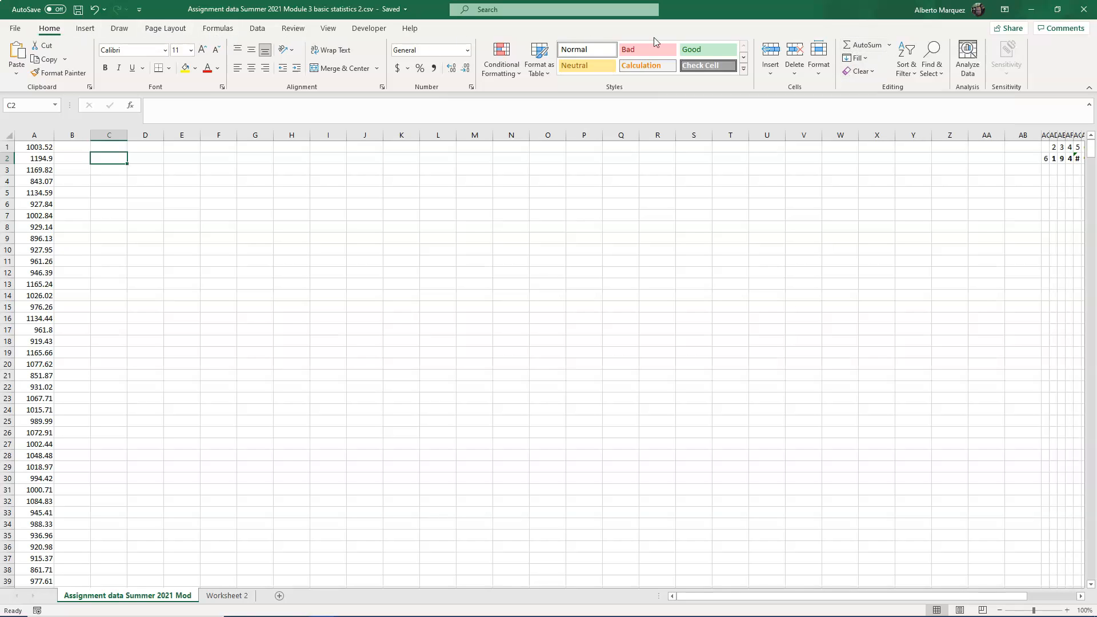
click(890, 46)
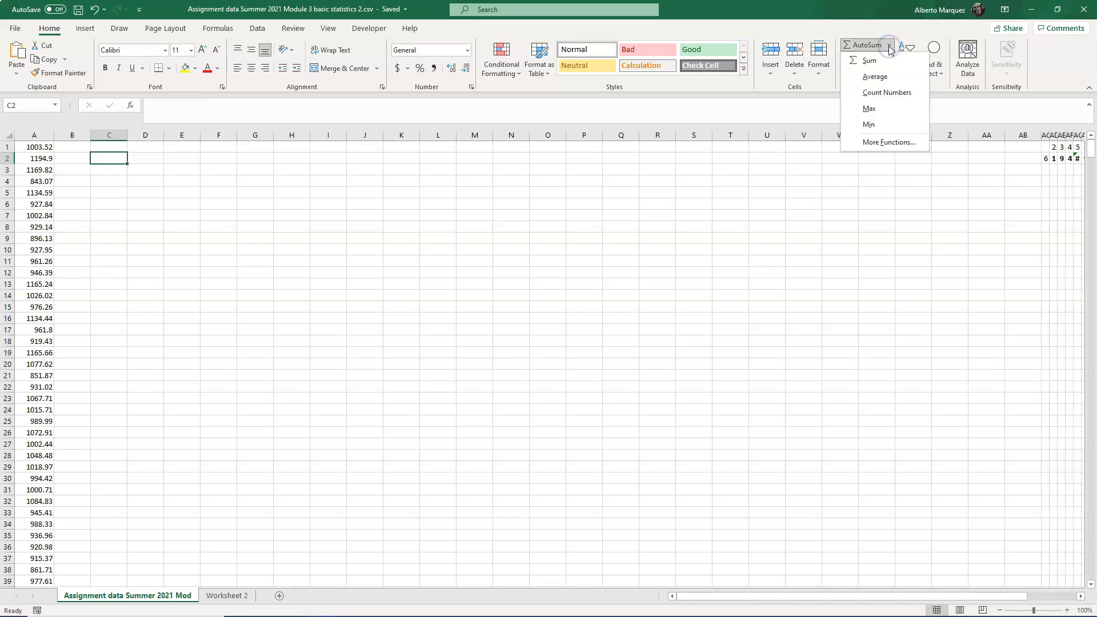
click(883, 143)
drag(480, 323, 668, 191)
click(710, 243)
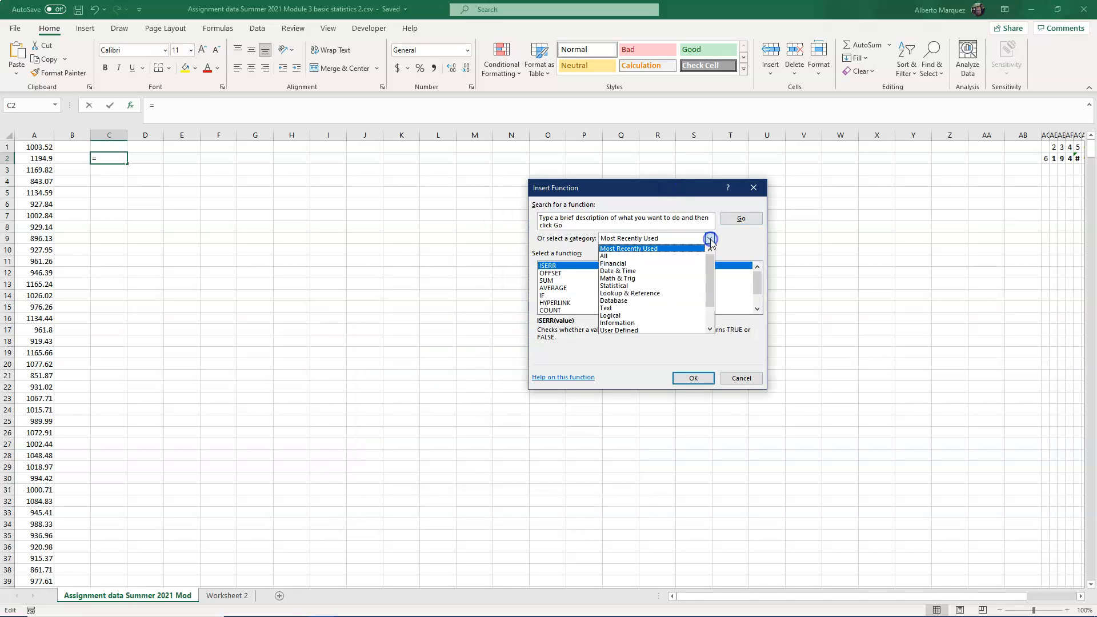
click(632, 287)
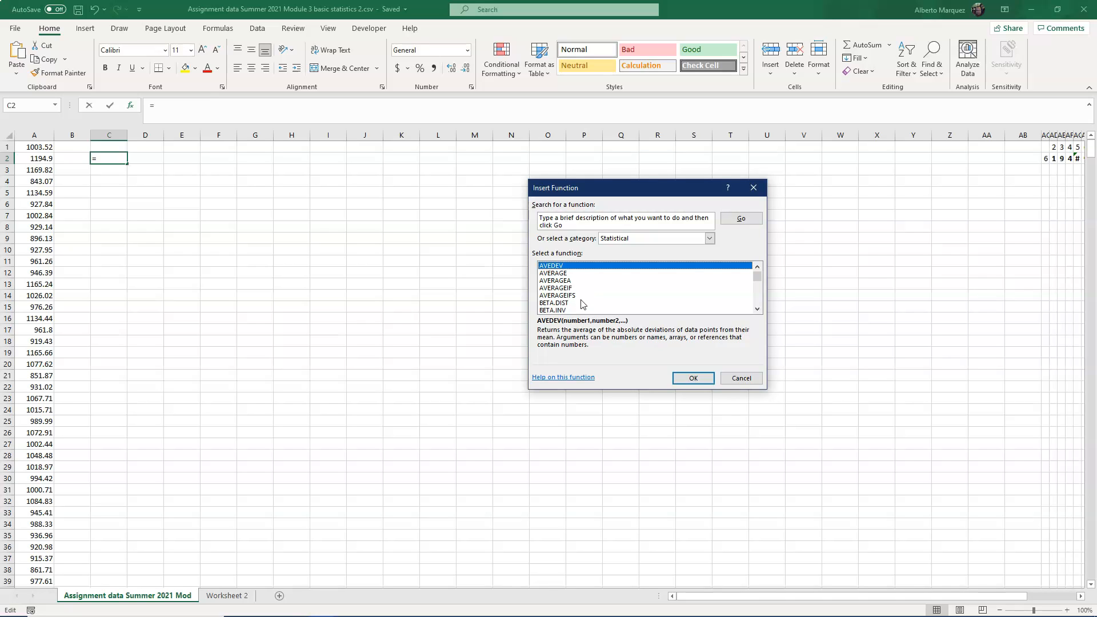
scroll(581, 309, down, 1)
scroll(584, 308, down, 2)
scroll(584, 308, up, 2)
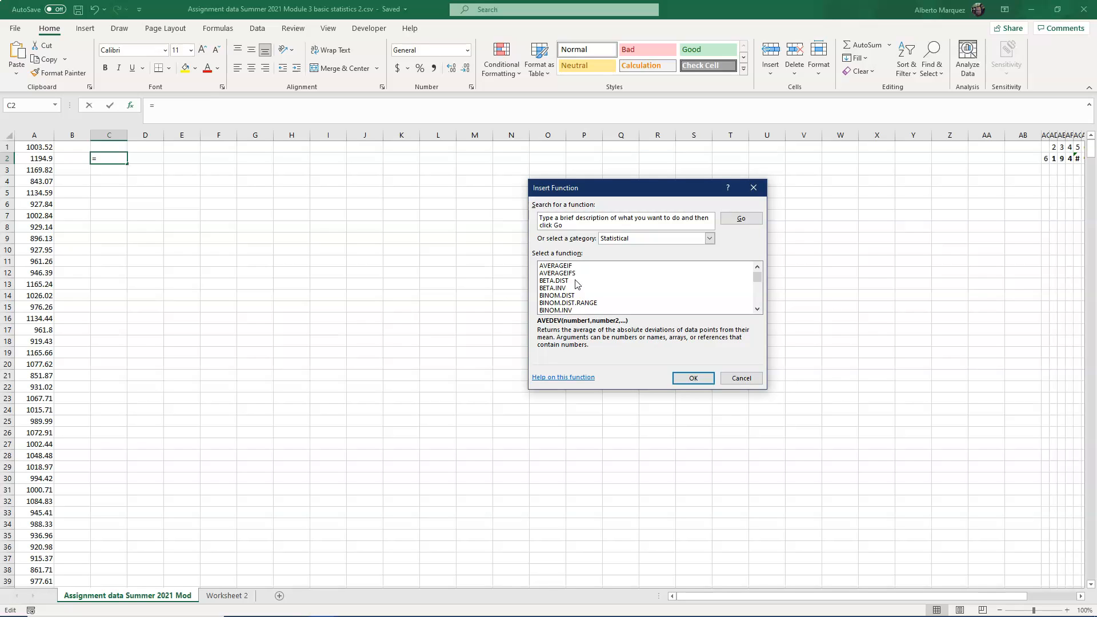
scroll(597, 303, down, 4)
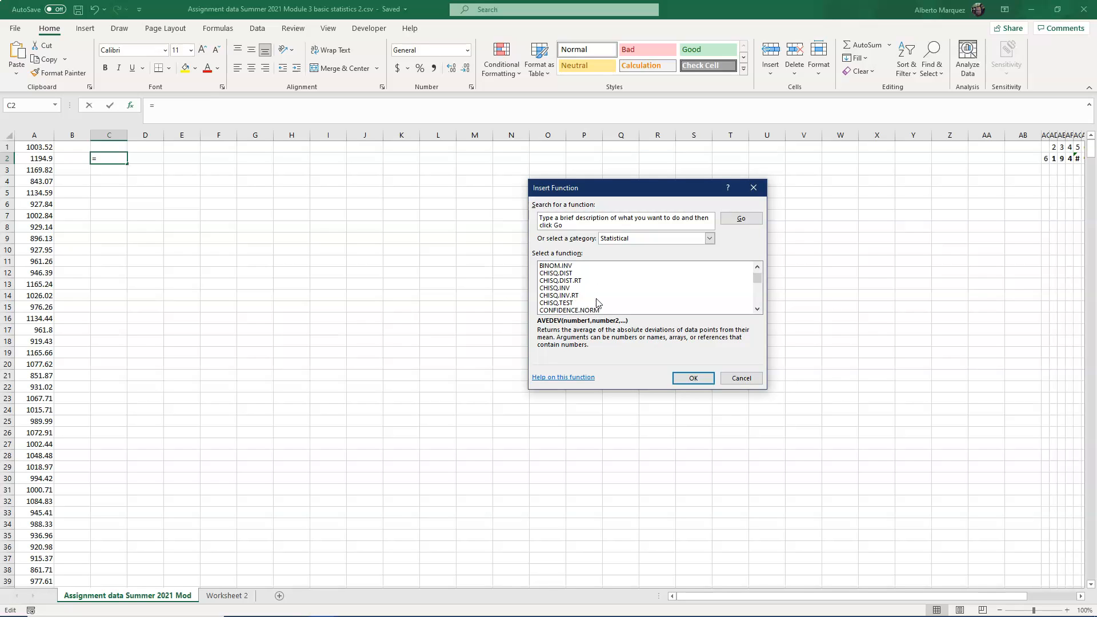
scroll(598, 303, down, 1)
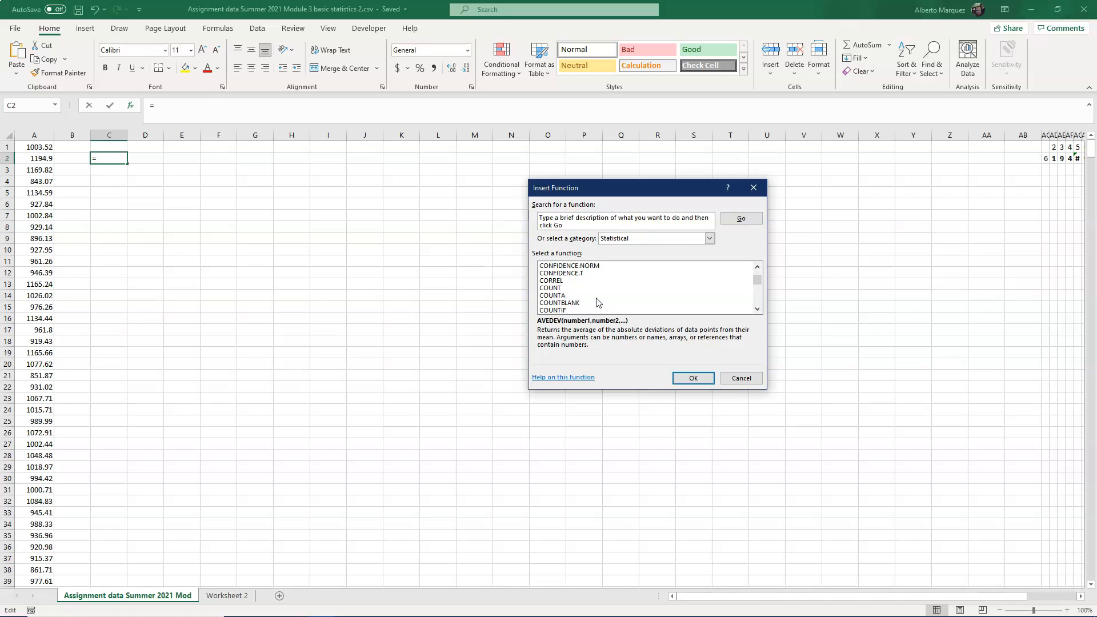
scroll(598, 303, down, 2)
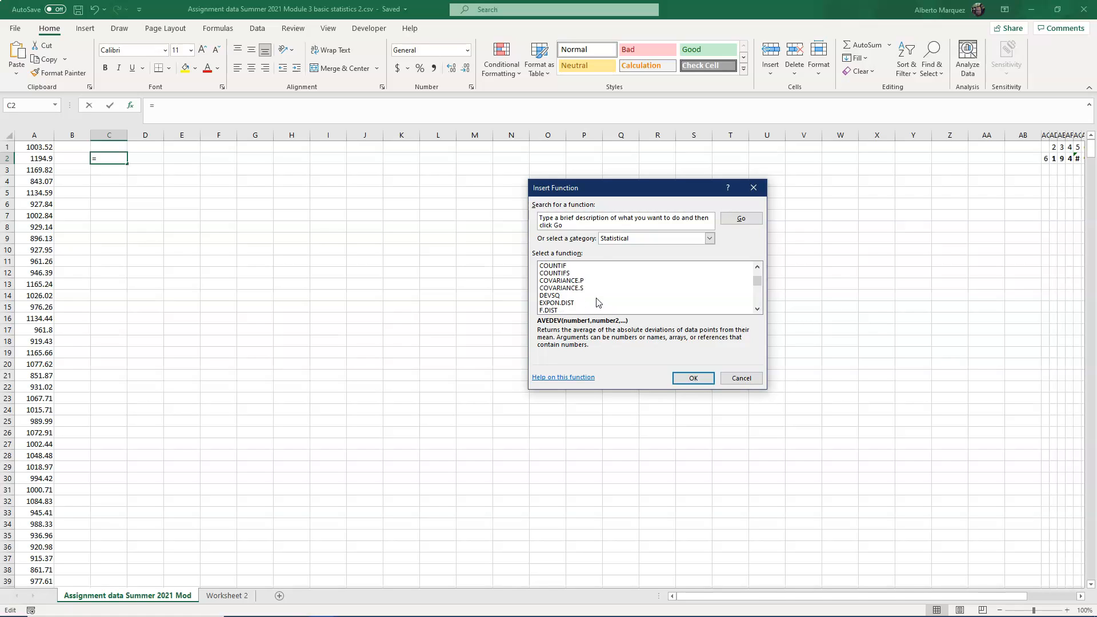
scroll(598, 302, up, 2)
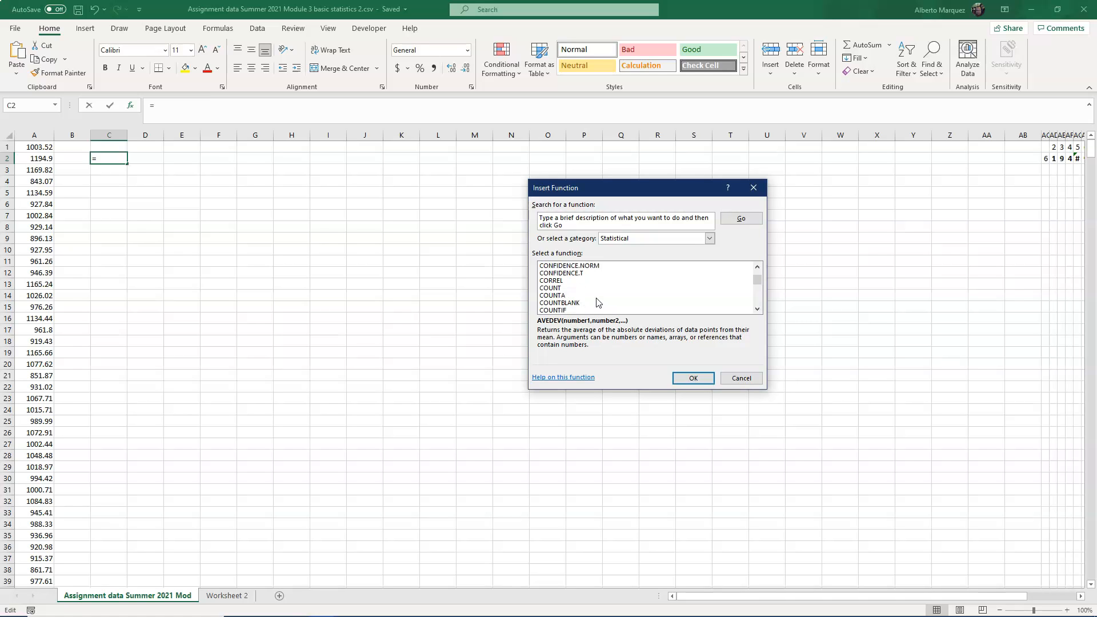
scroll(596, 295, up, 1)
scroll(596, 295, up, 1)
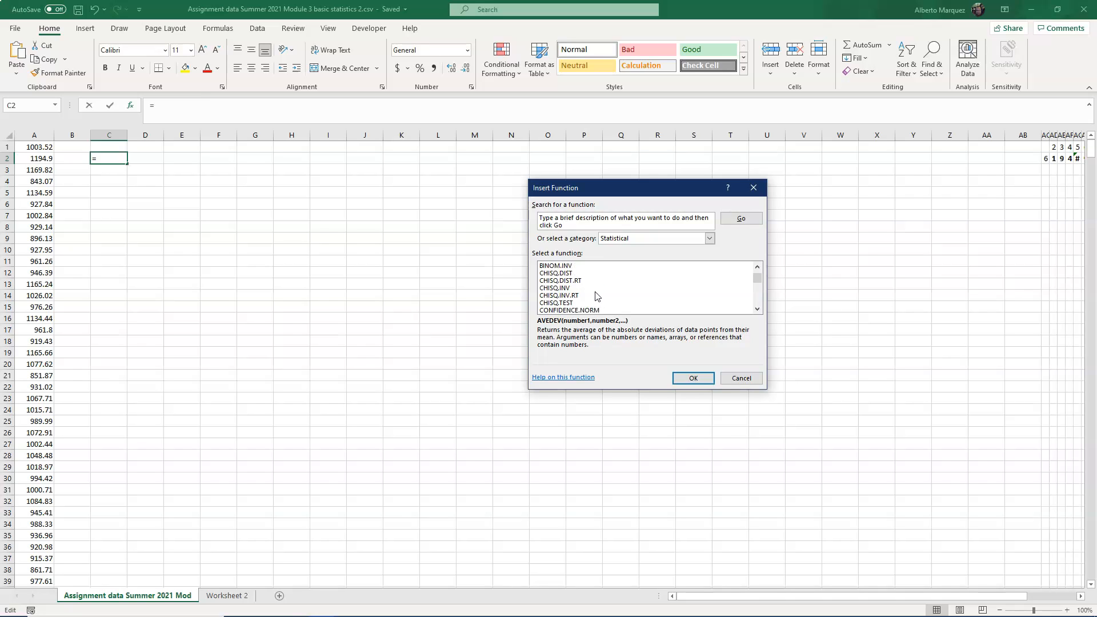
scroll(628, 292, down, 4)
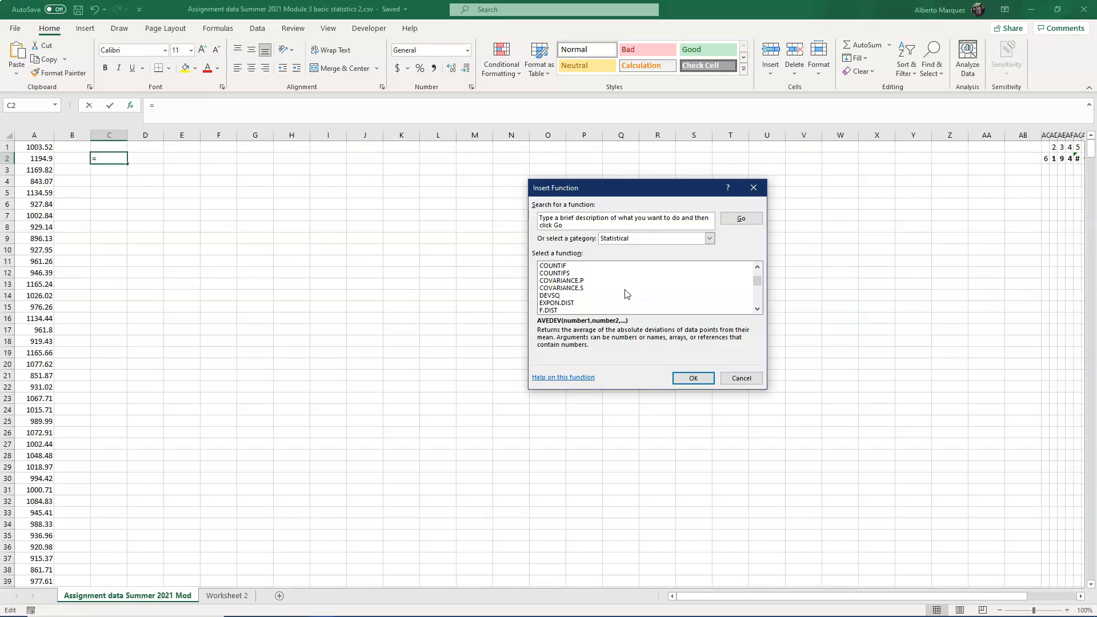
scroll(627, 294, down, 3)
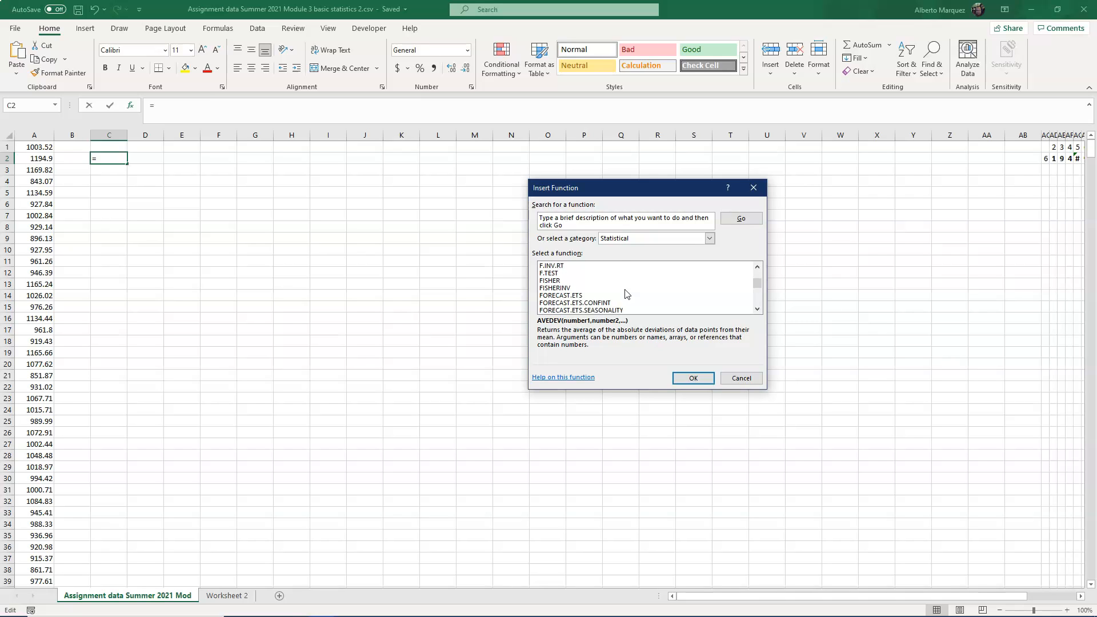
scroll(628, 294, down, 2)
scroll(627, 295, down, 6)
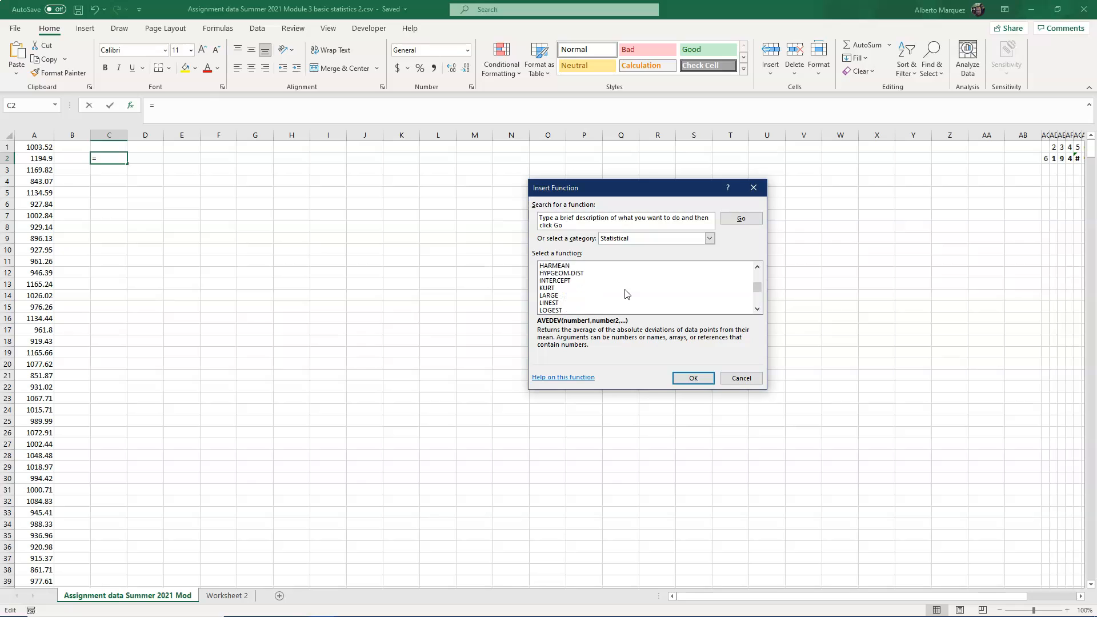
scroll(627, 294, down, 4)
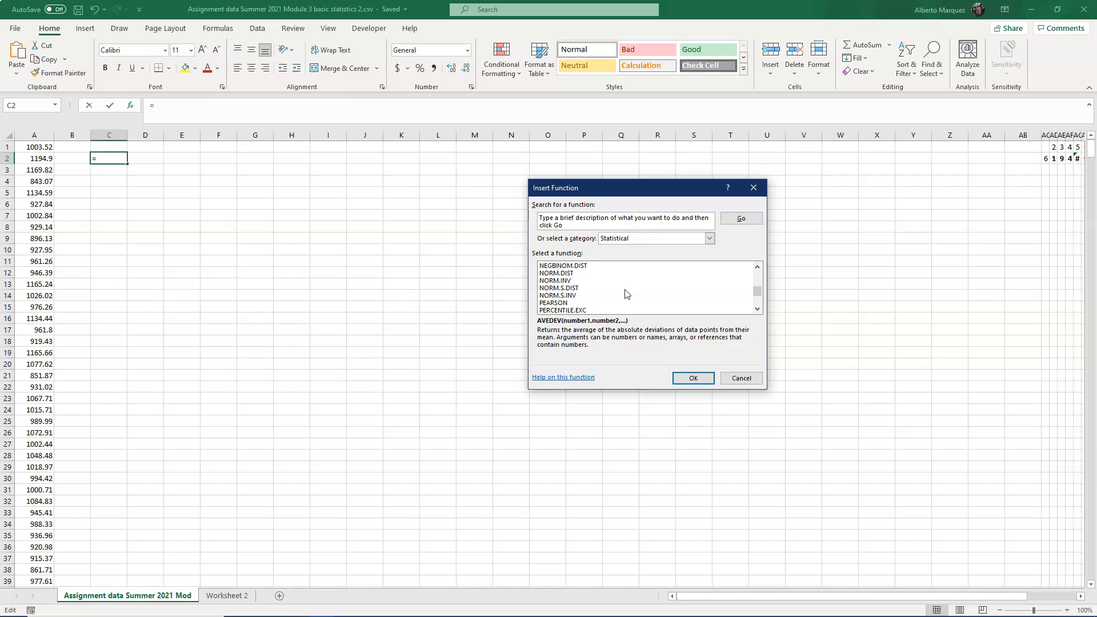
scroll(627, 294, down, 3)
scroll(627, 294, down, 5)
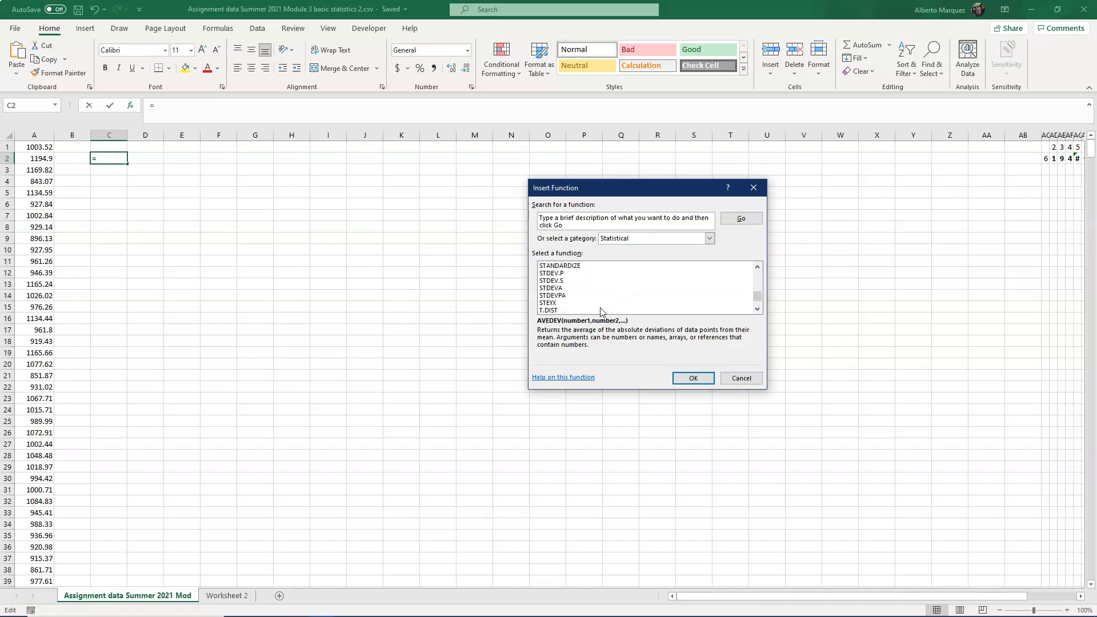
drag(755, 296, 756, 266)
scroll(544, 271, down, 1)
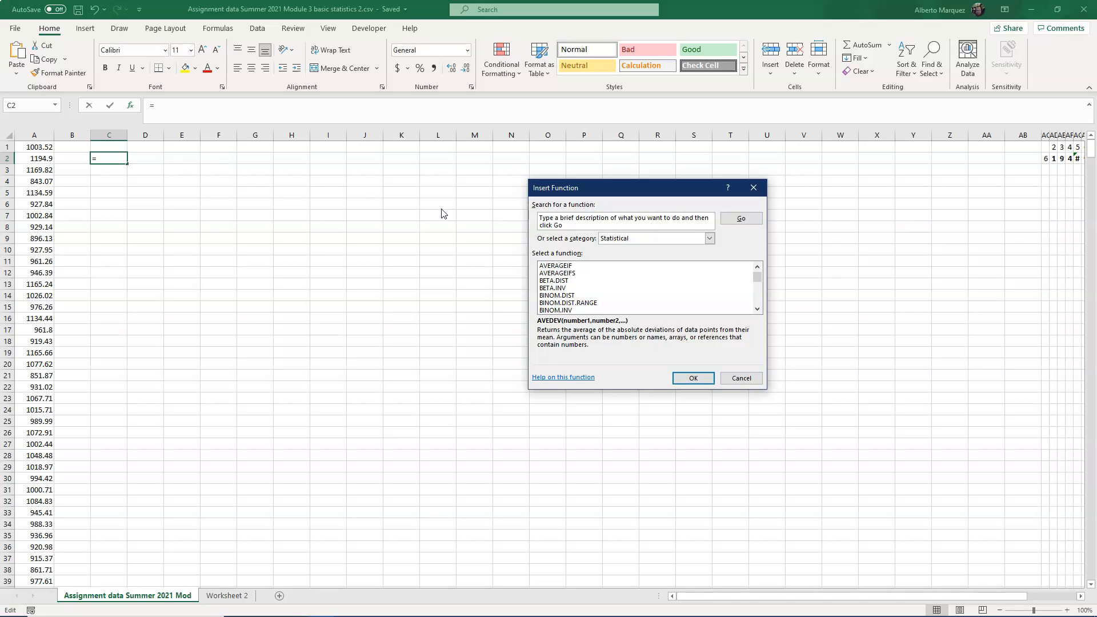
key(Escape)
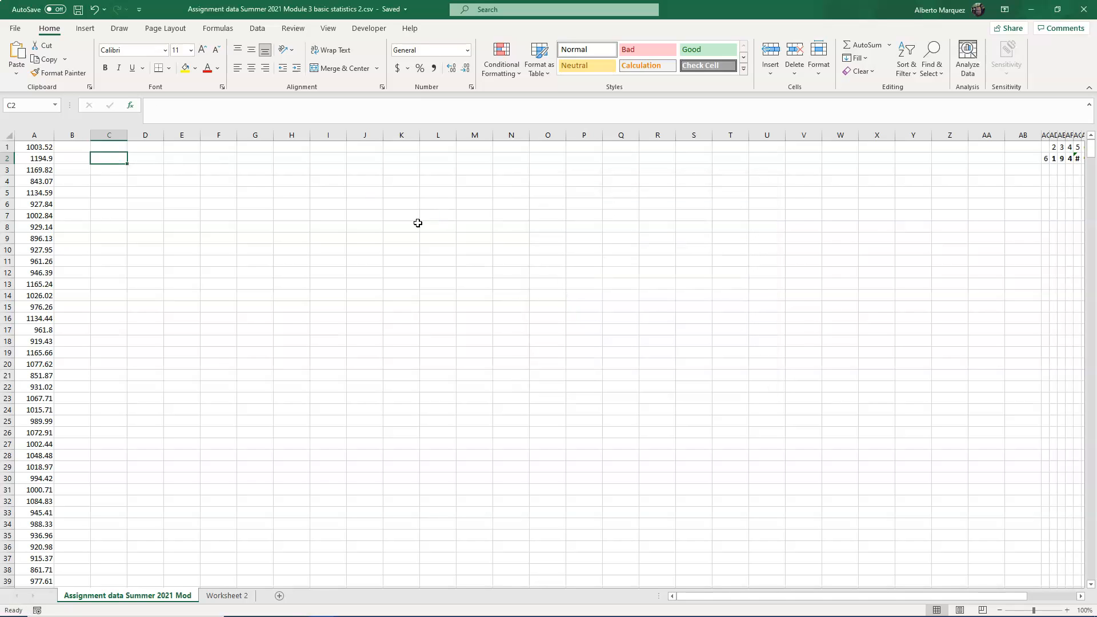
- Enter a COUNT formula in C2 covering the column A data from A1 to the last value
click(113, 164)
click(116, 161)
text(=count()
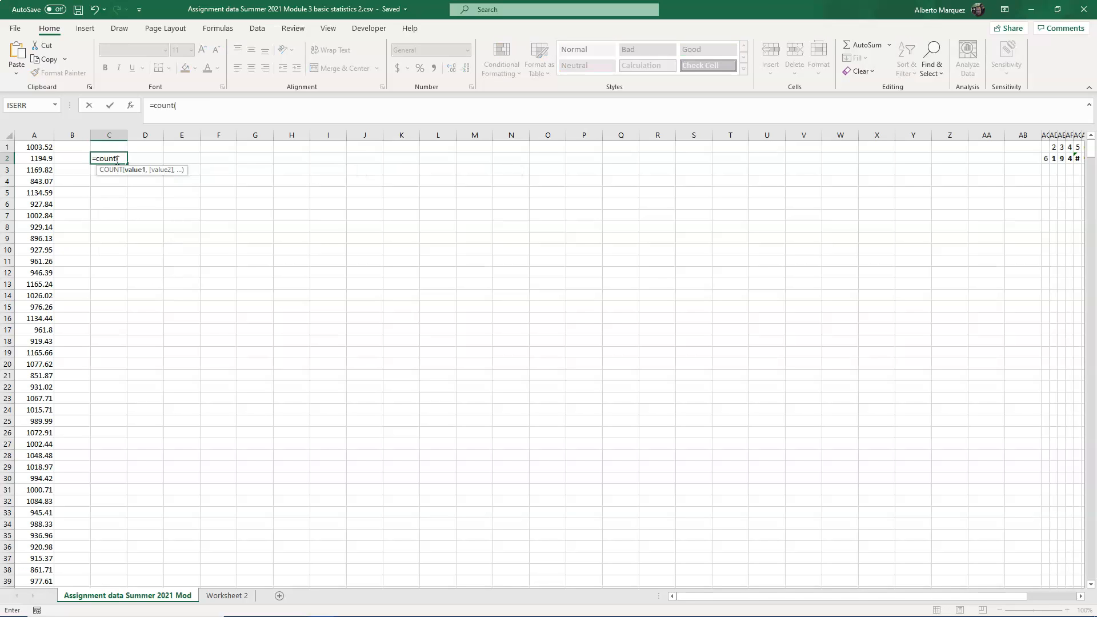
key(Up)
key(Left)
key(Left)
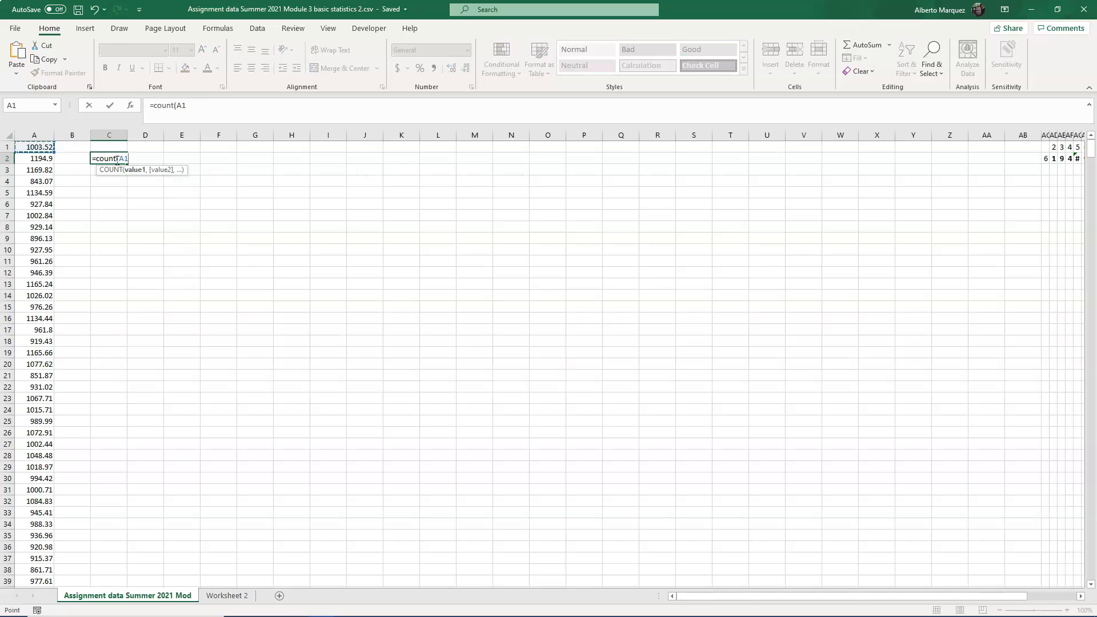
key(ctrl+shift+Down)
key(Return)
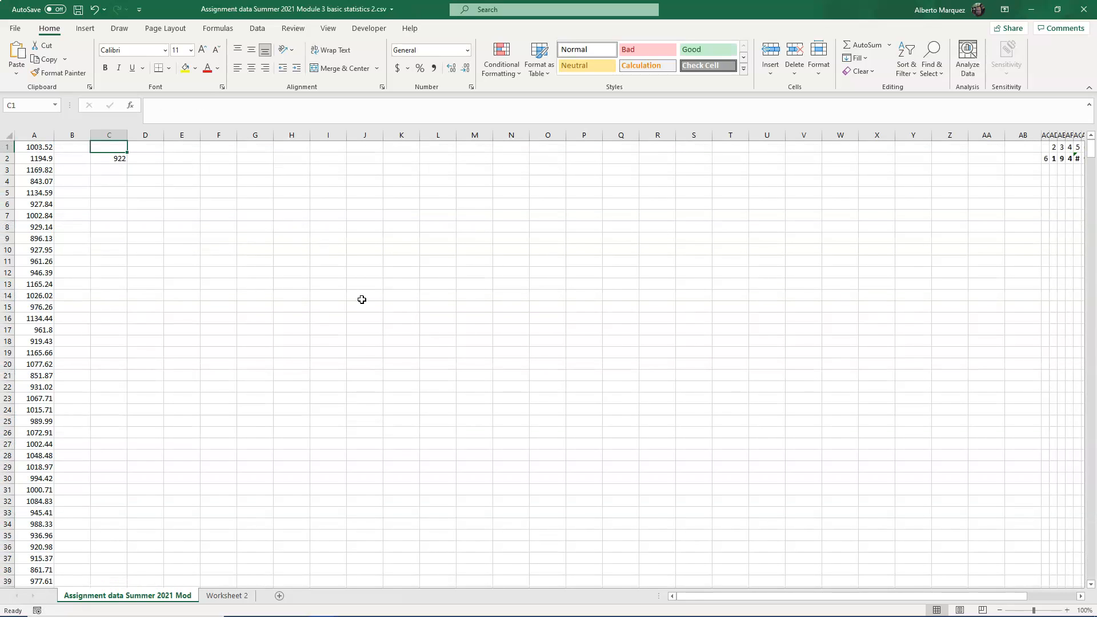
- Enter a SUM formula in C3 covering A1:A922 and apply comma number formatting to it
click(115, 171)
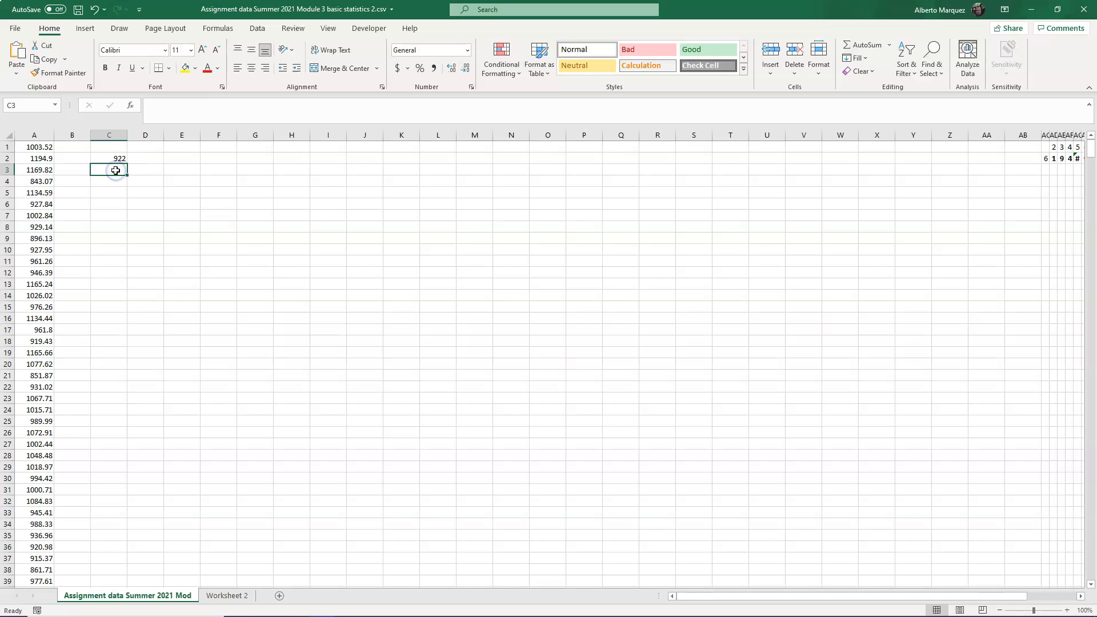
text(=sum)
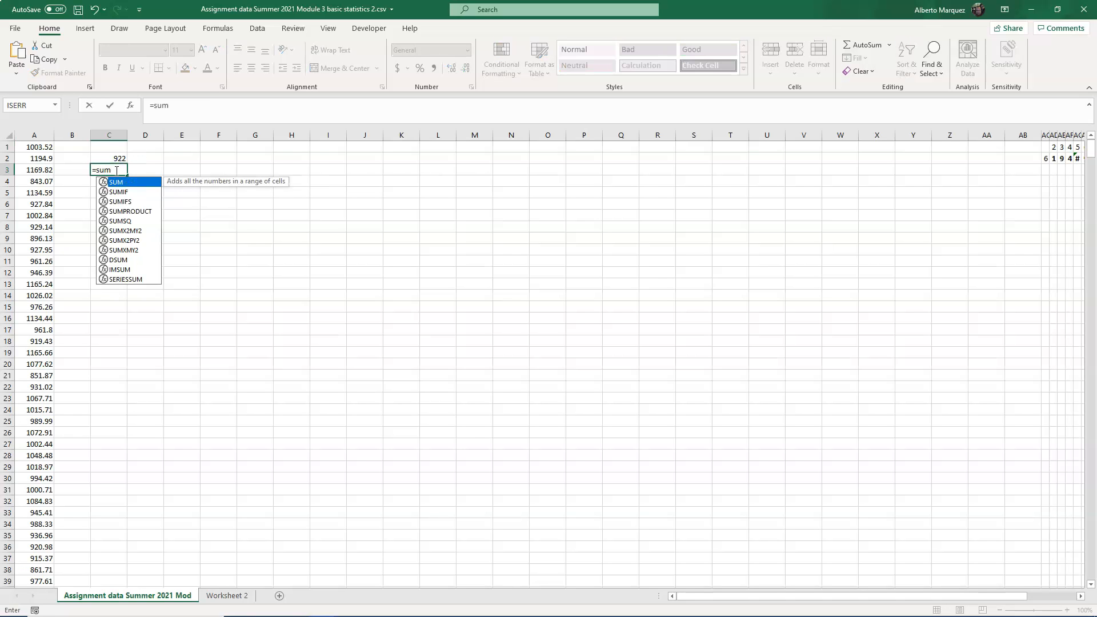
text(()
key(Left)
key(Up)
key(Up)
key(Left)
key(End)
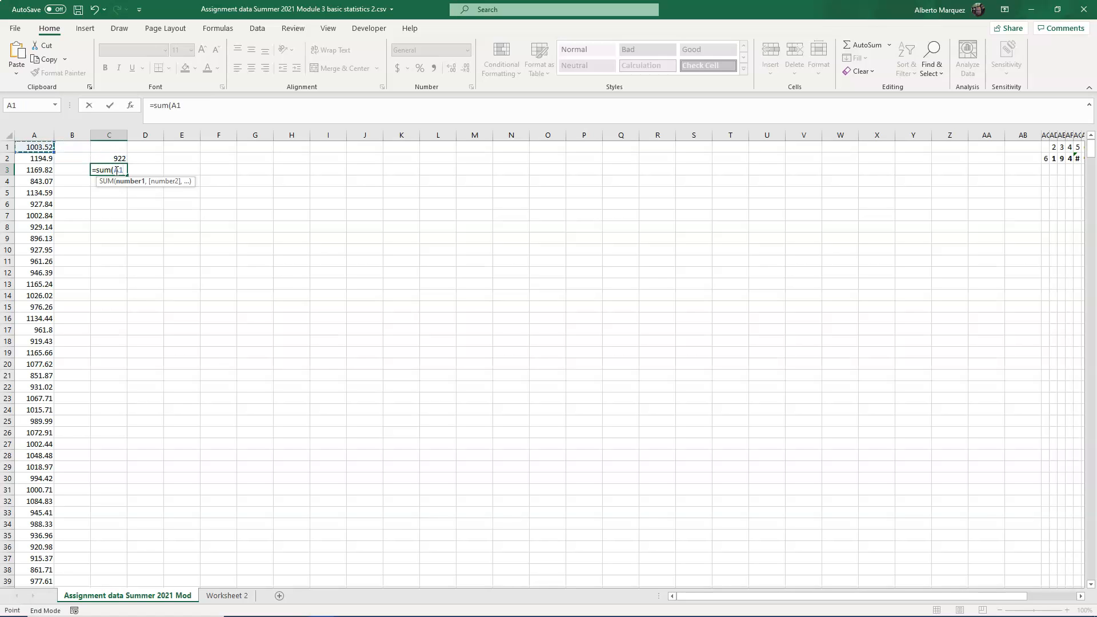
key(shift+Down)
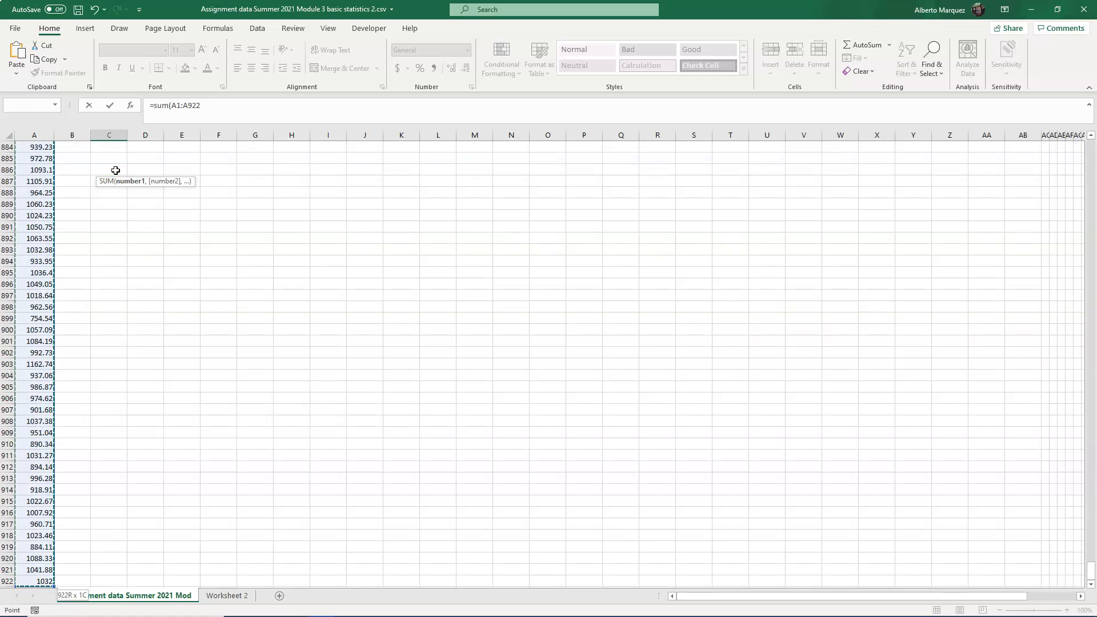
text())
key(ctrl+Return)
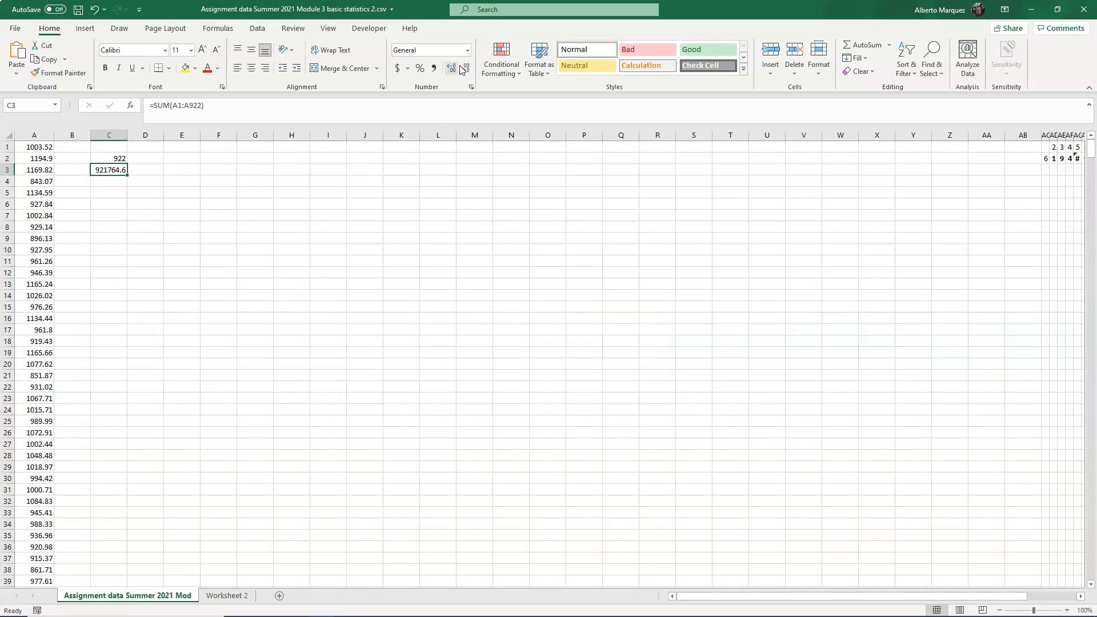
click(434, 68)
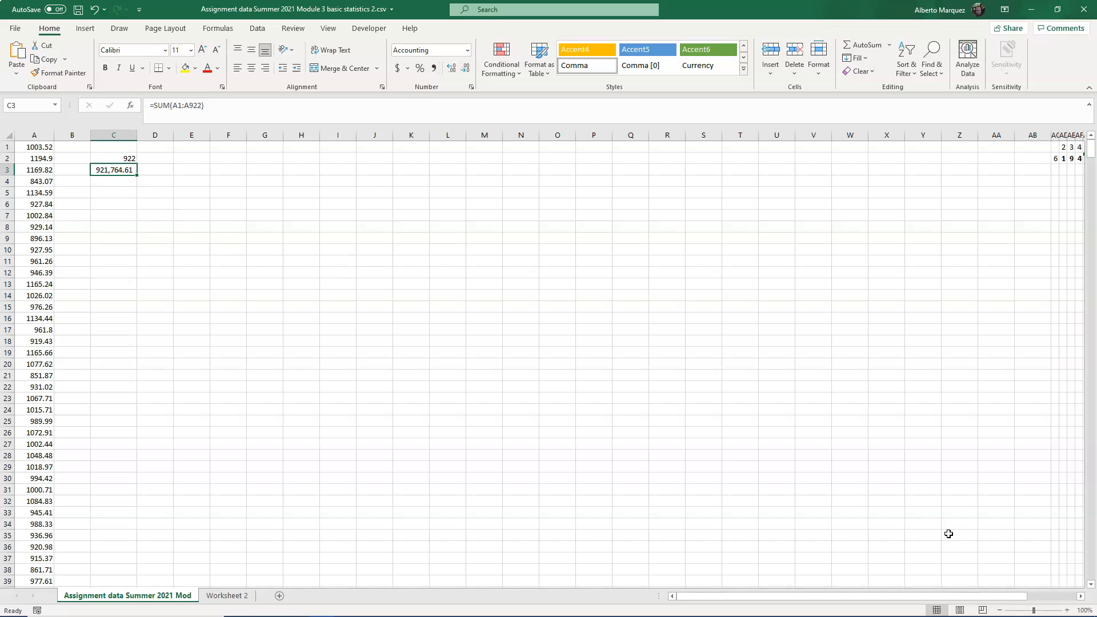
- Enter a MEDIAN formula in C4 covering the column A data A1:A922
drag(1034, 611, 1044, 610)
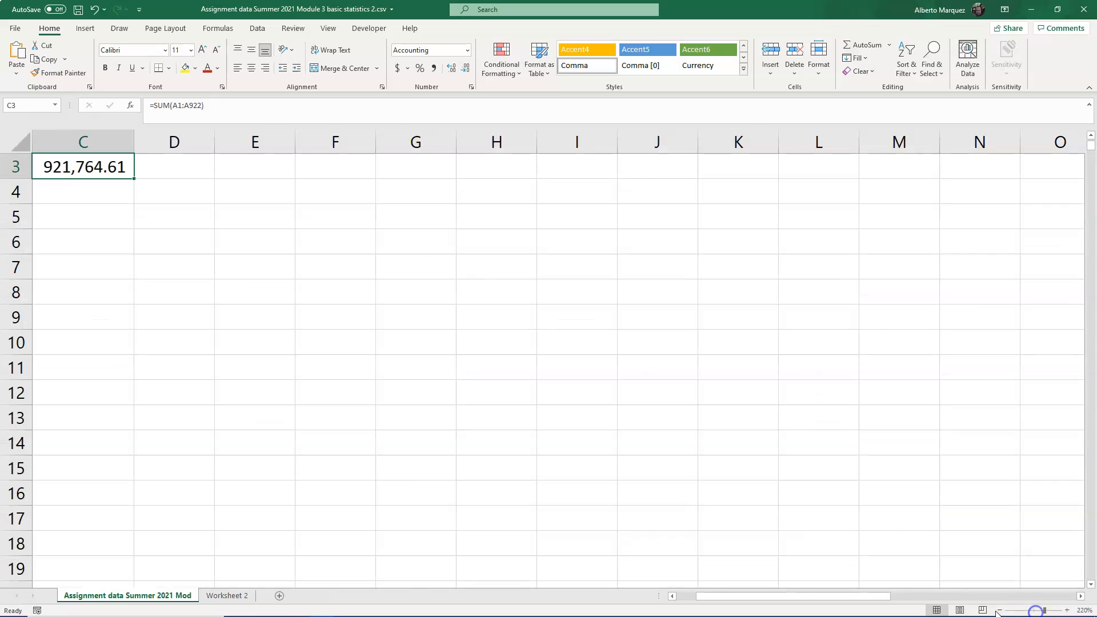
click(505, 412)
drag(733, 597, 686, 596)
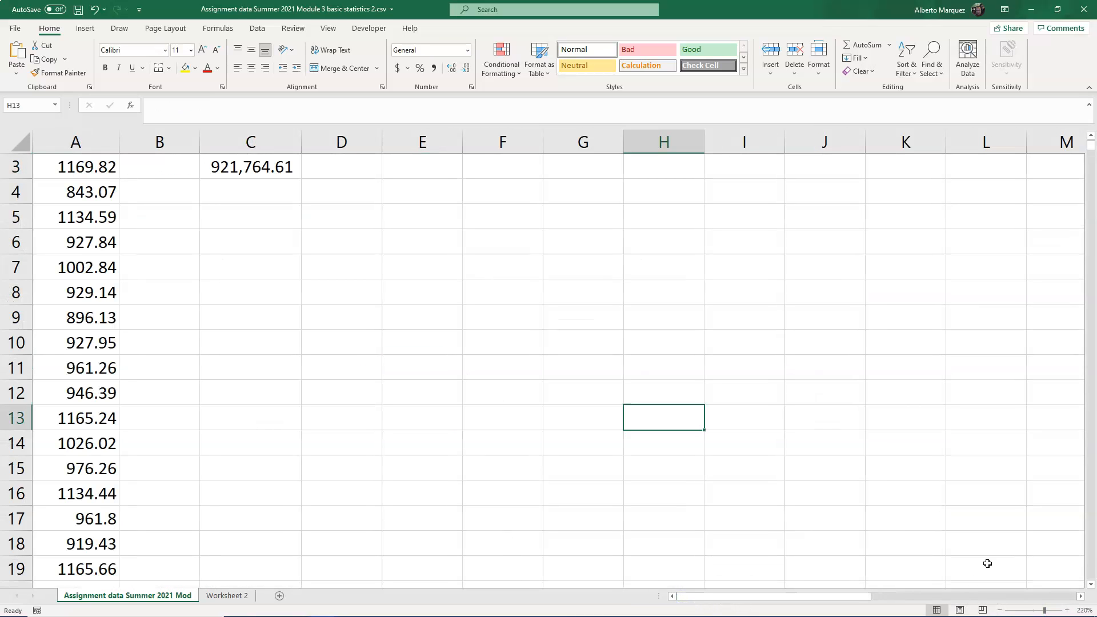
scroll(402, 327, up, 1)
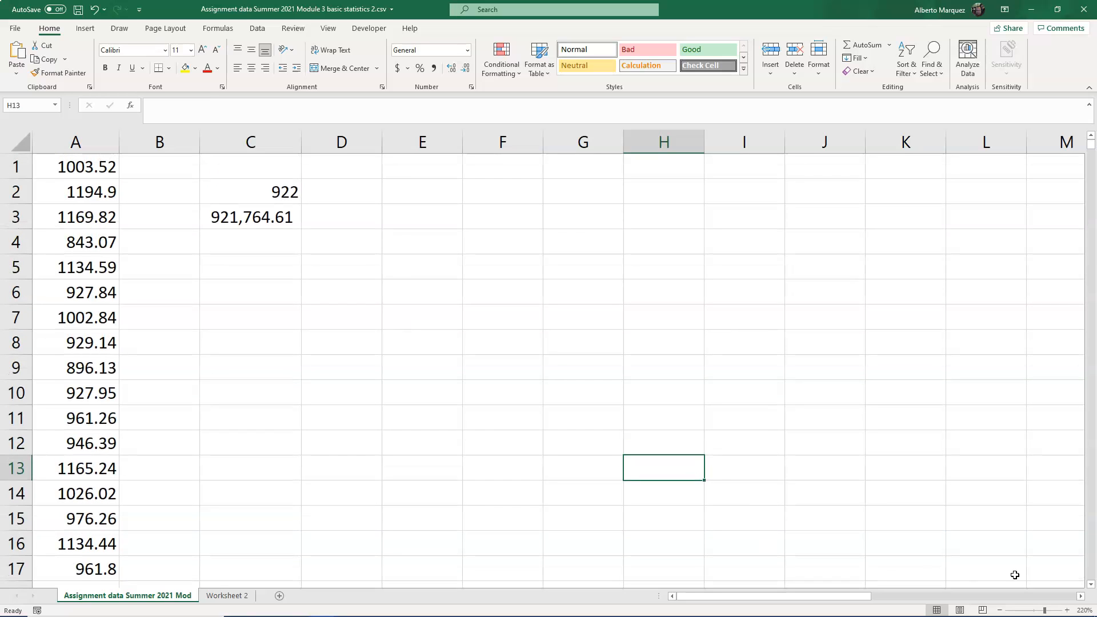
click(264, 244)
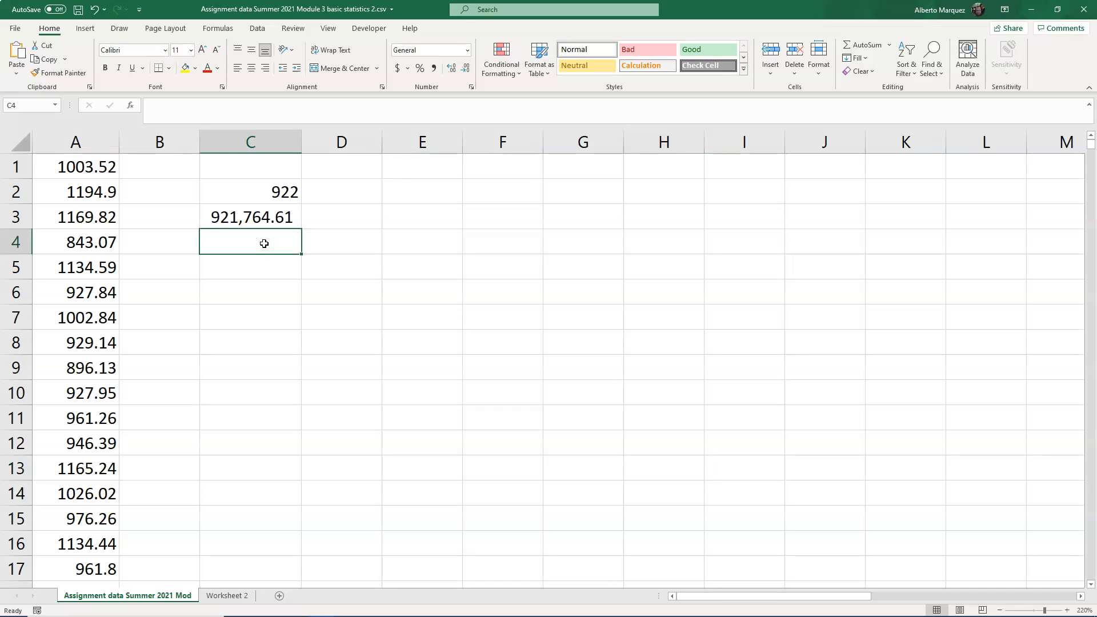
text(=median()
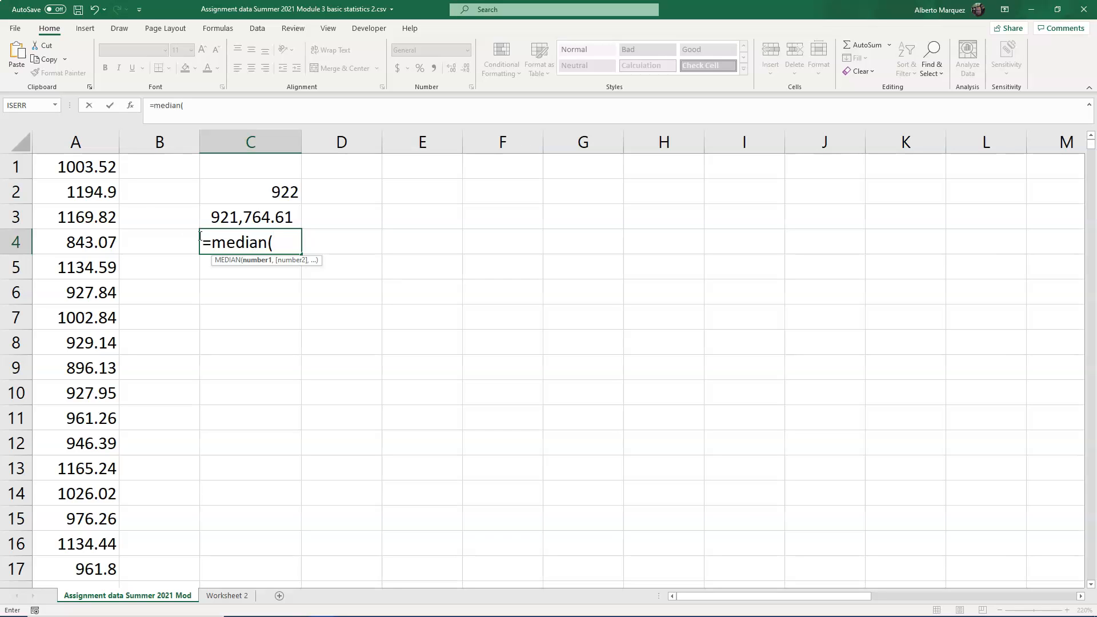
click(110, 172)
key(End)
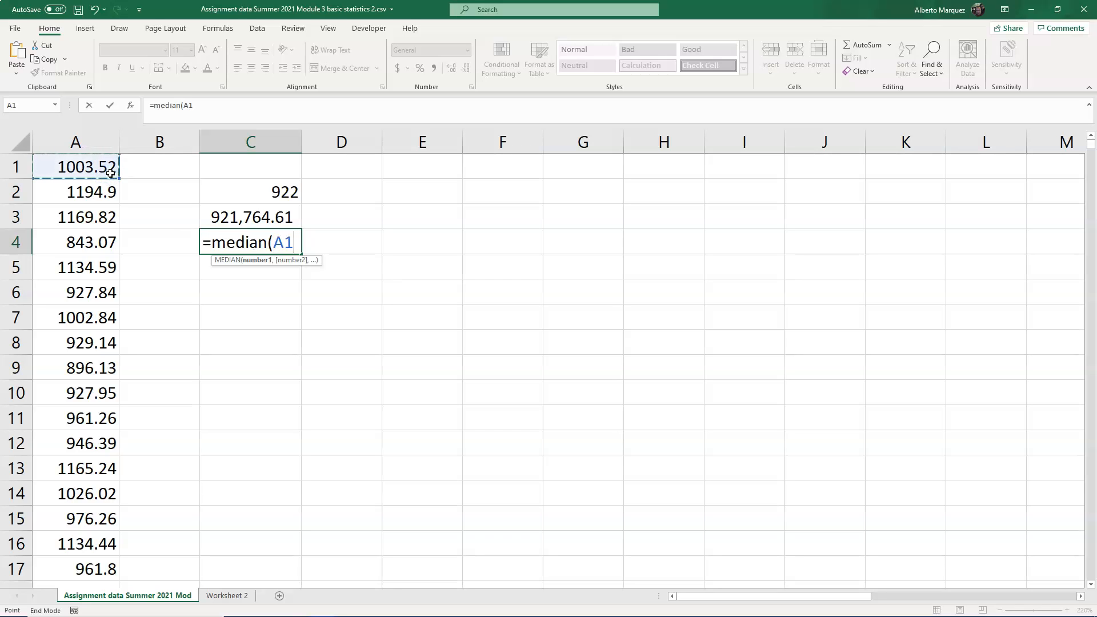
key(shift+Down)
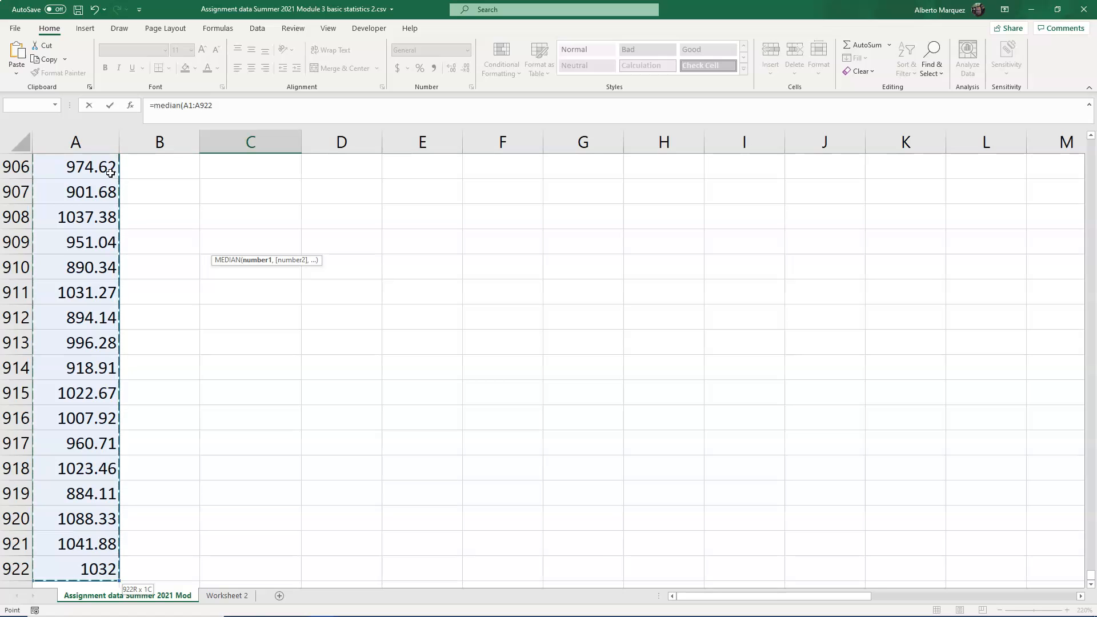
text())
key(Return)
- Inspect the formula in C4 by moving through column C cells
key(Up)
key(Up)
key(Up)
key(Up)
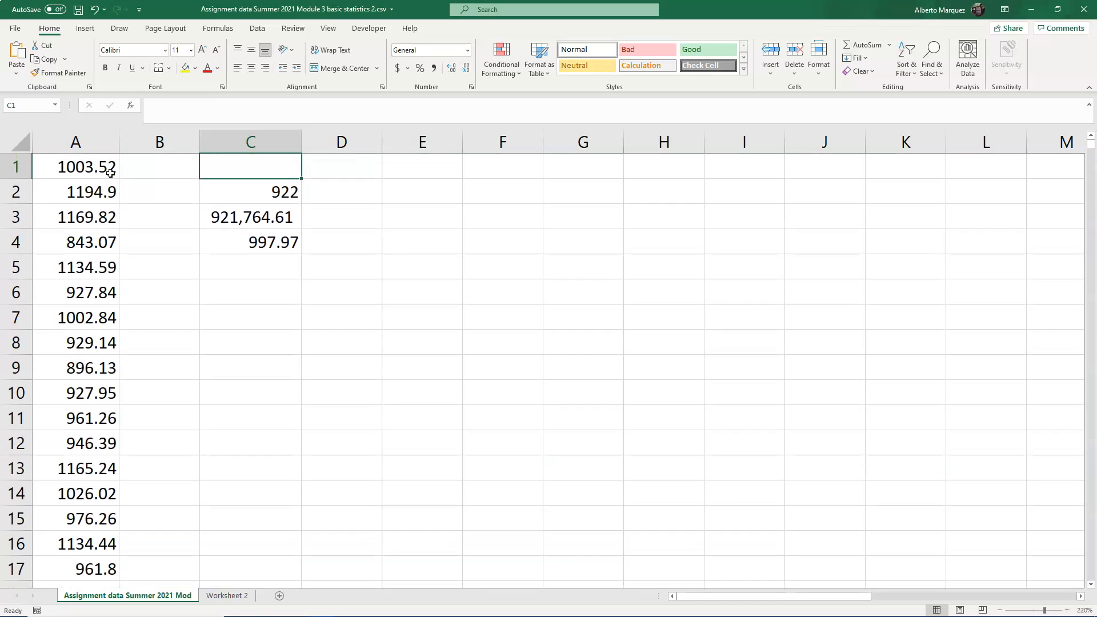
key(Down)
key(Down)
key(Down)
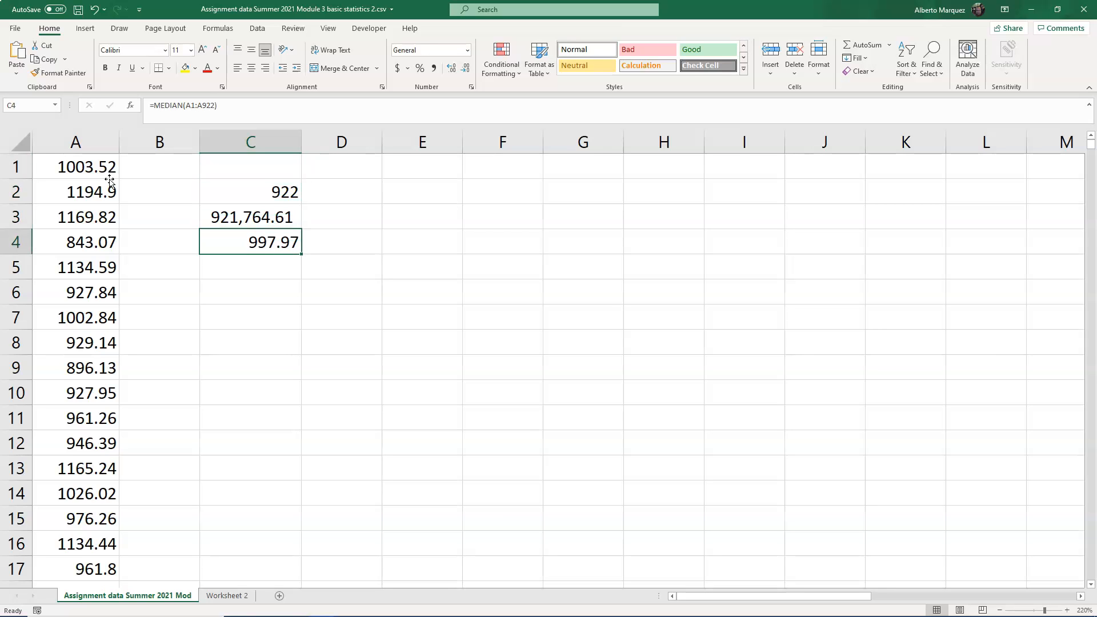
- Enter a formula in C5 dividing the sum in C3 by the count in C2
key(Up)
key(Up)
key(Down)
key(Down)
key(Down)
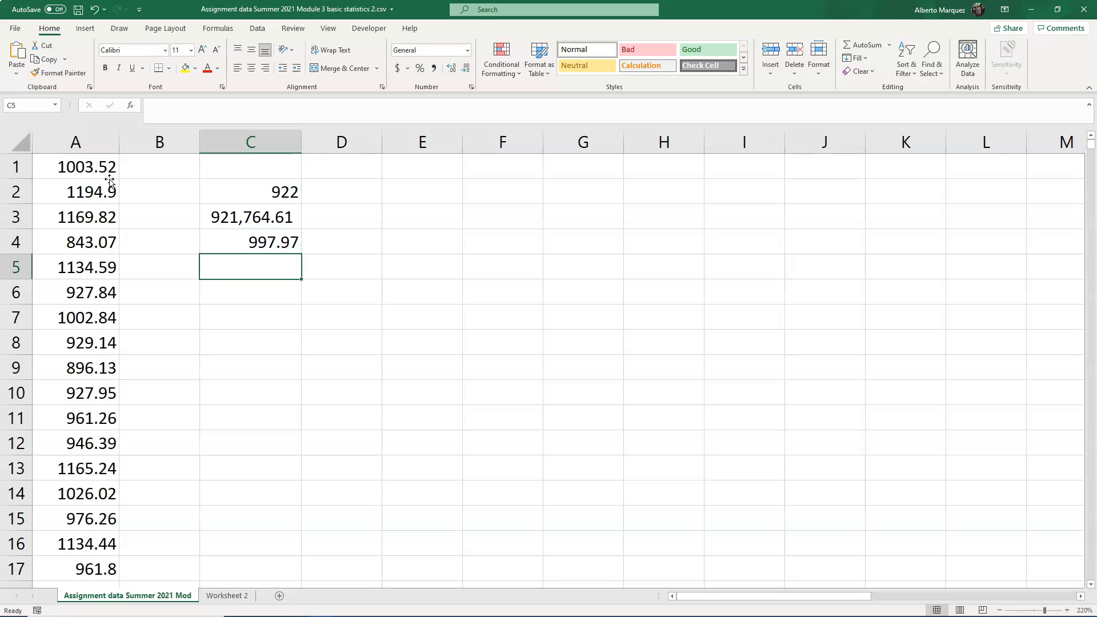
text(=)
key(Up)
key(Up)
text(/)
key(Up)
key(Up)
key(Up)
key(Return)
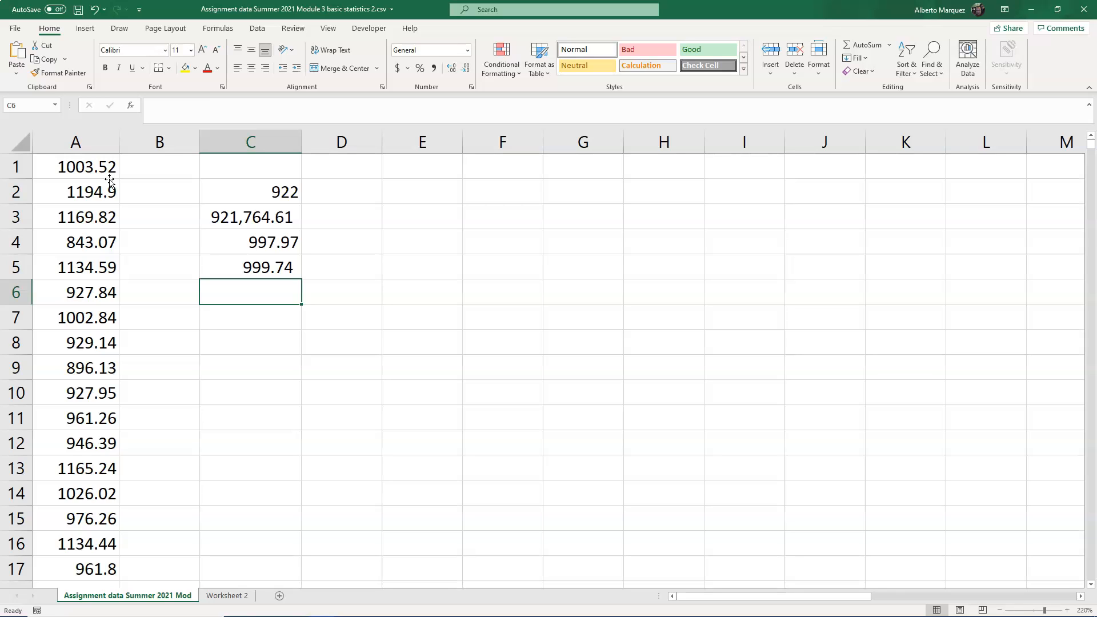
- Enter an AVERAGE formula in C6 covering A1:A922
text(=aver)
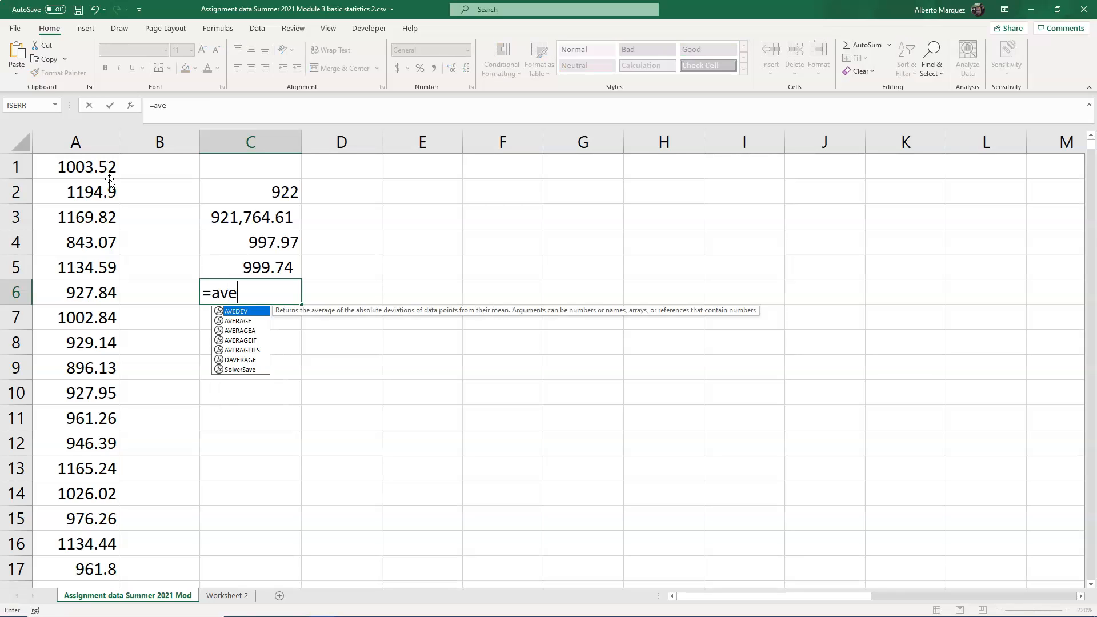
text(g)
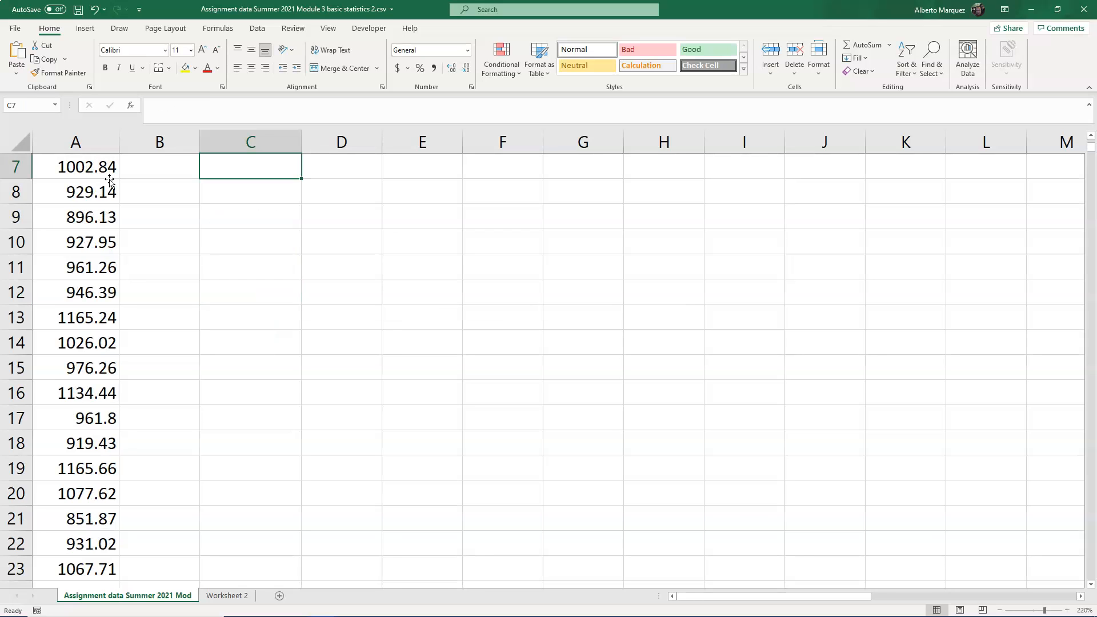
key(Up)
key(Up)
key(Up)
key(Up)
key(Up)
key(Up)
key(Down)
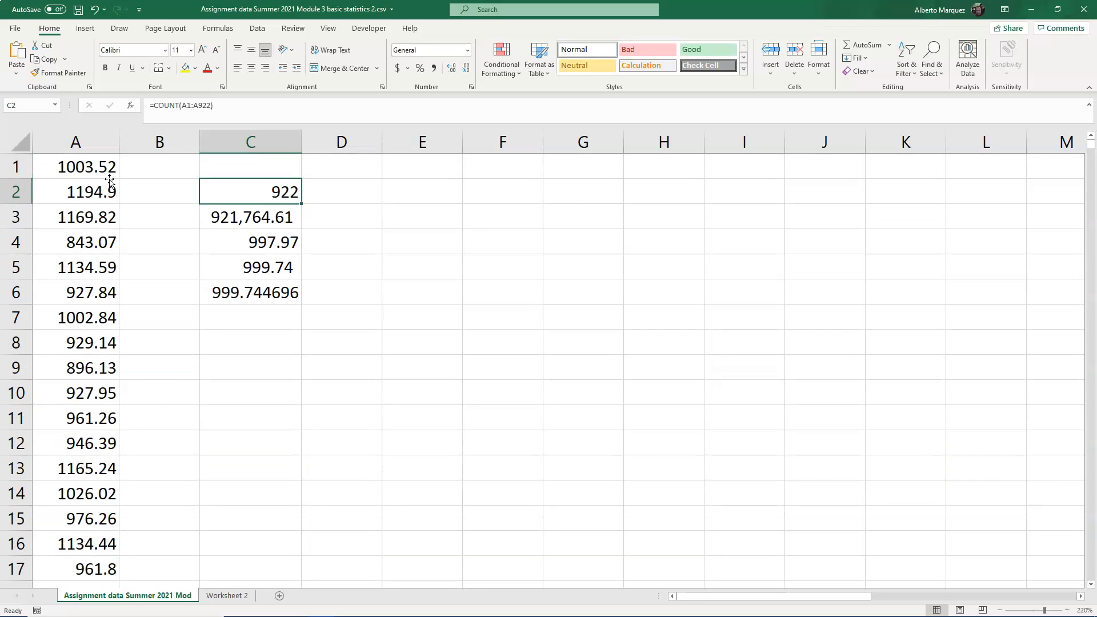
key(Down)
key(Right)
key(Down)
key(Down)
key(Left)
key(Down)
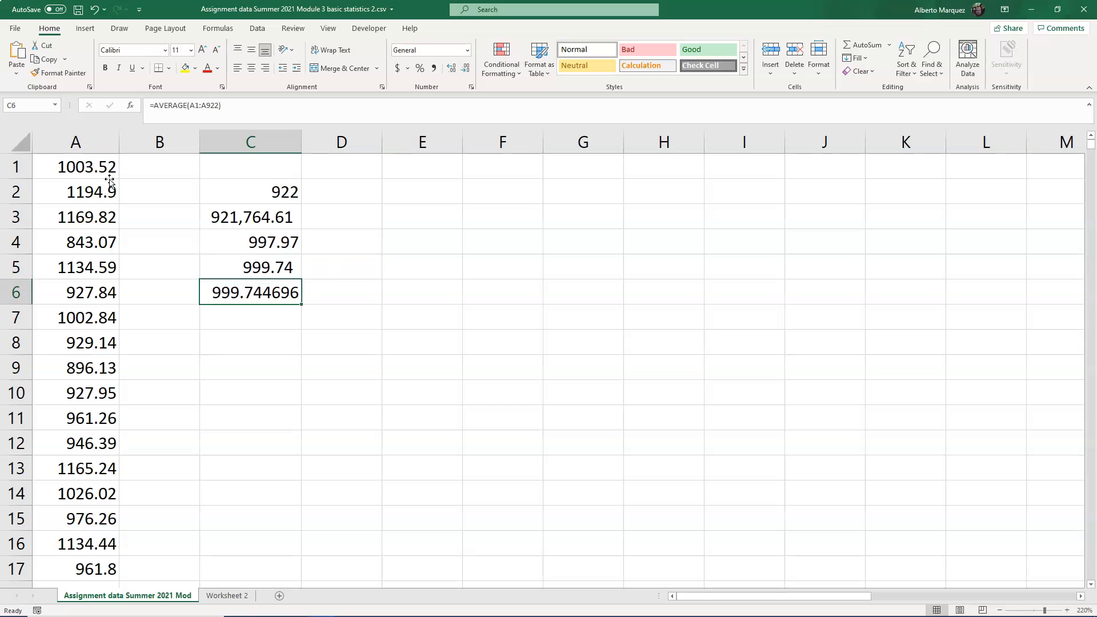
key(Down)
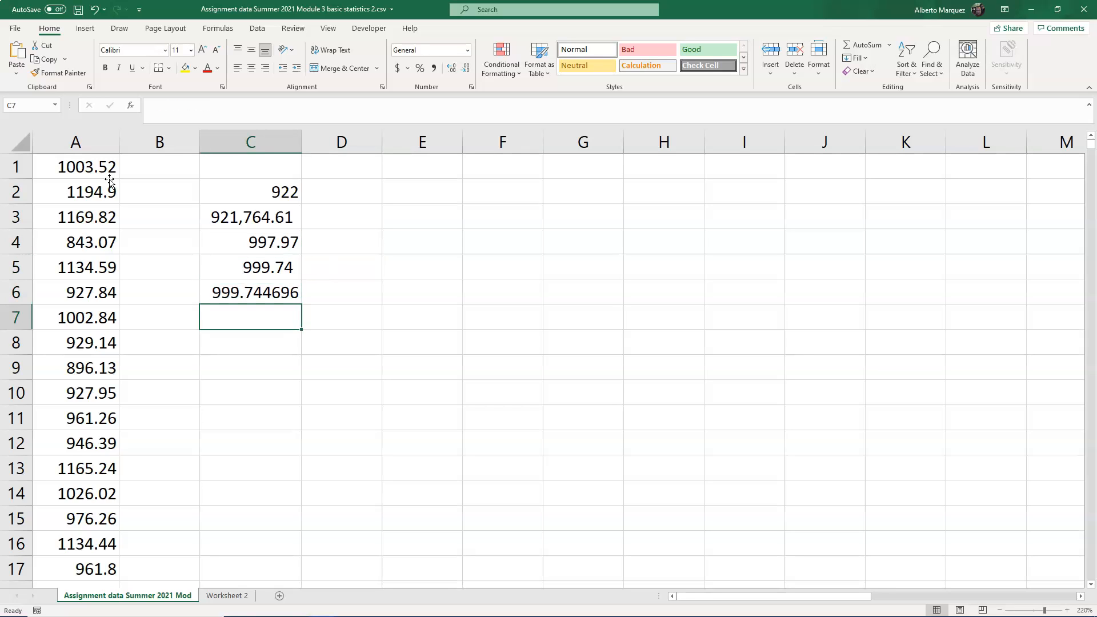
- Enter an AVERAGE formula in C7 covering the column A data A1:A922
text(=)
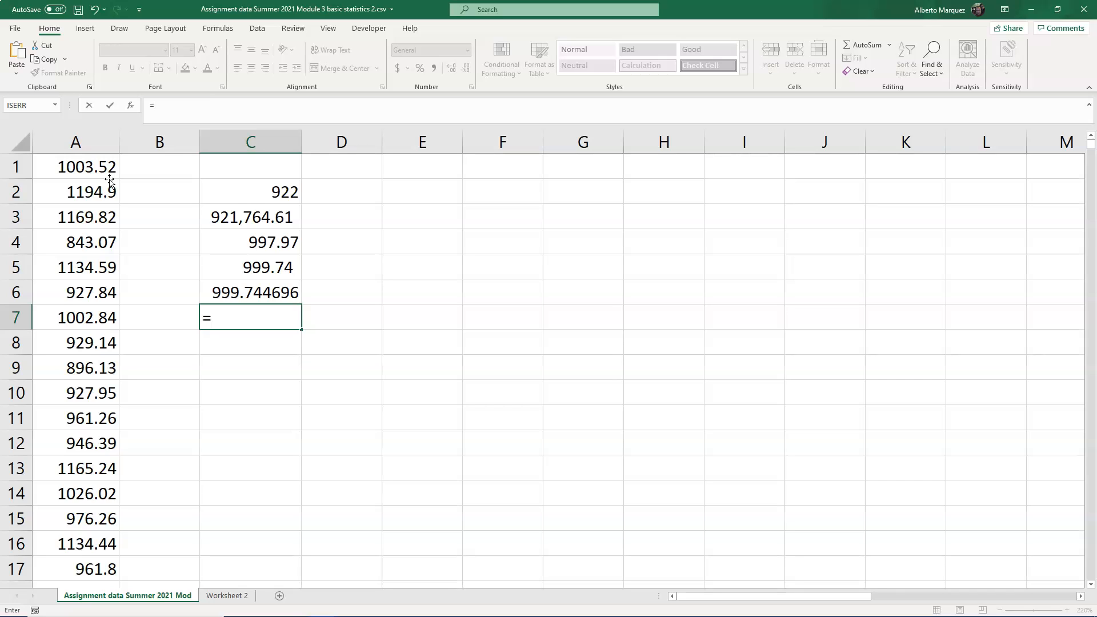
text(ava)
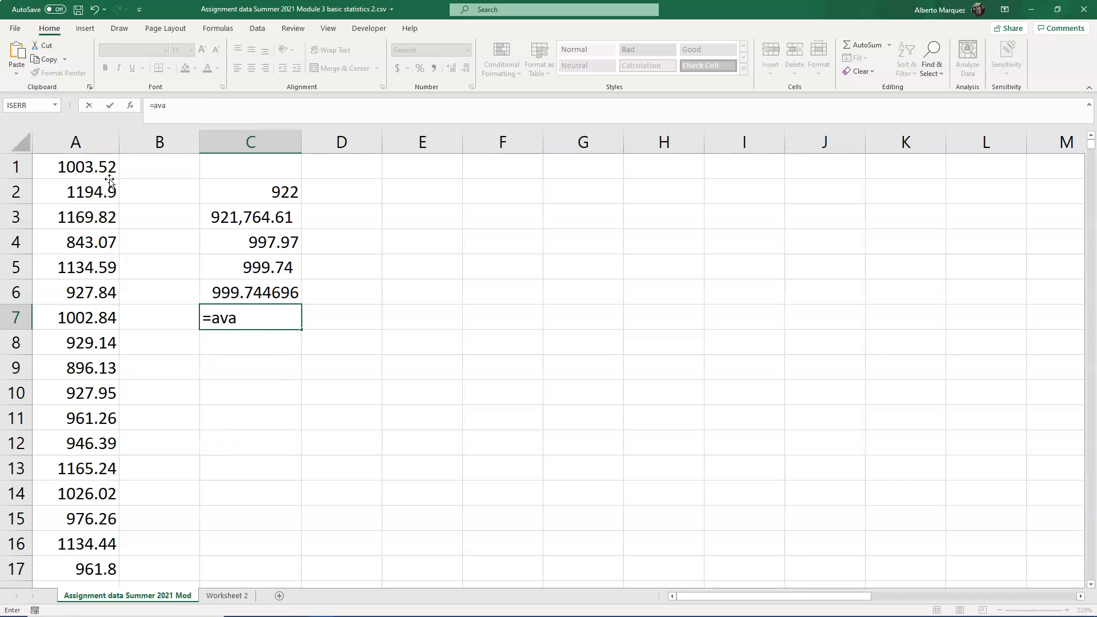
key(BackSpace)
text(erage()
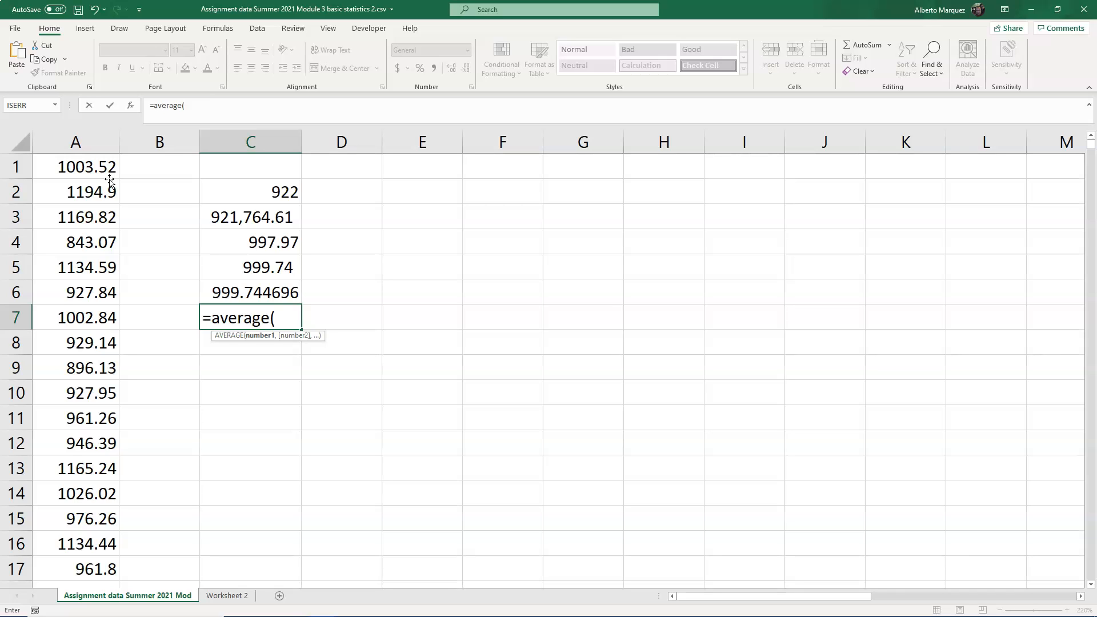
key(Left)
key(Up)
key(Up)
key(Left)
key(Up)
key(Up)
key(Up)
key(Up)
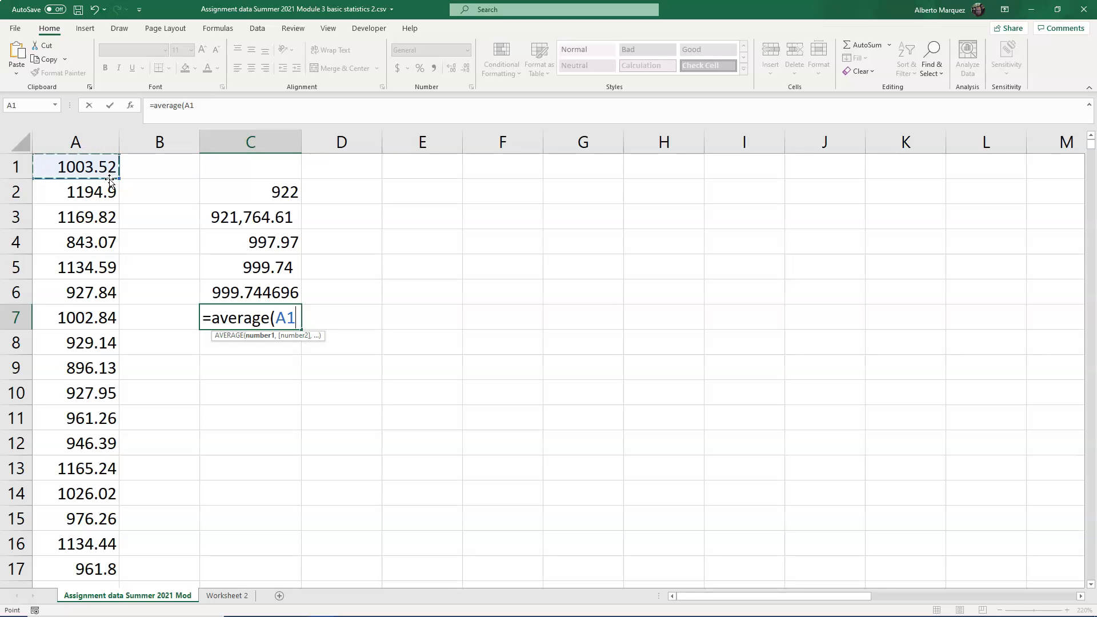
key(End)
key(shift+Down)
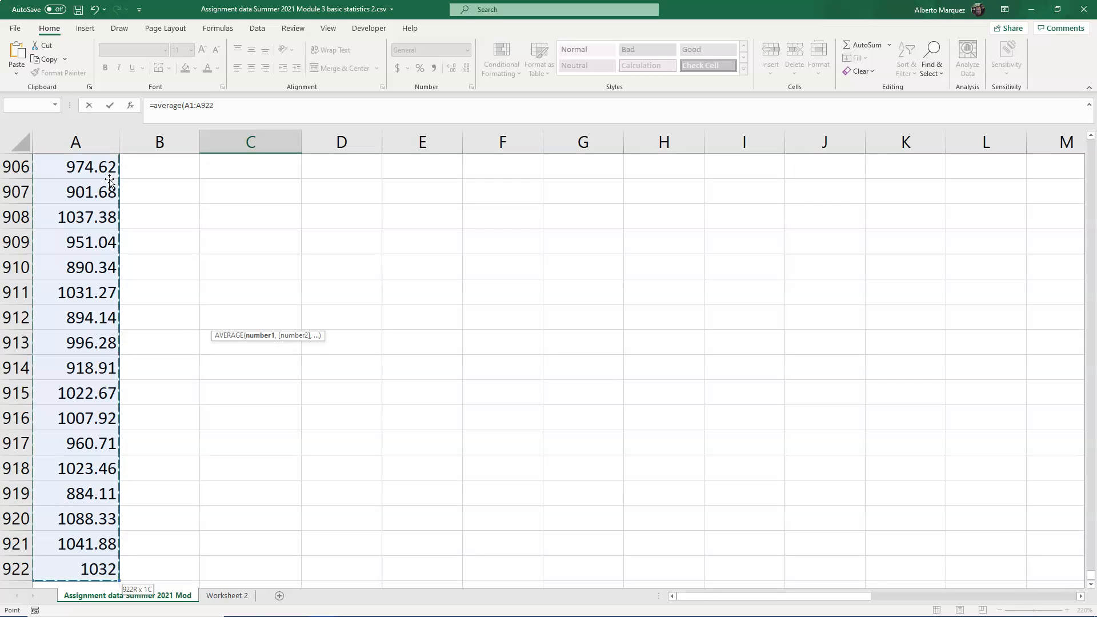
text())
key(Return)
- Examine the column C formulas and the status-bar statistics for a selected block of column A values
key(Up)
key(Up)
key(Up)
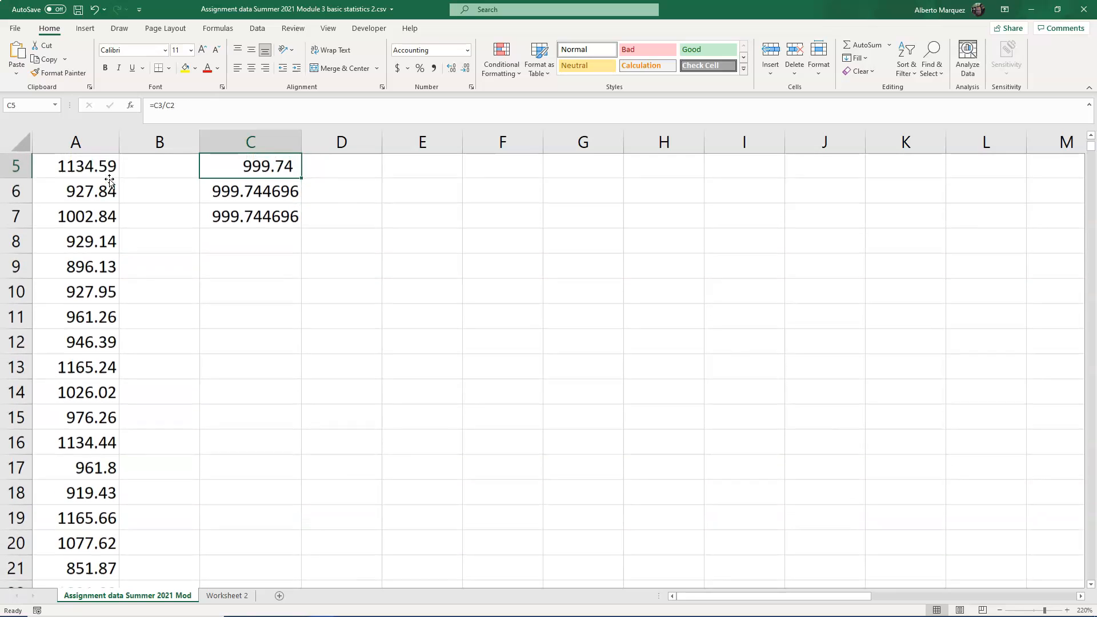
key(Up)
key(Up)
key(Left)
key(Left)
key(Up)
key(Up)
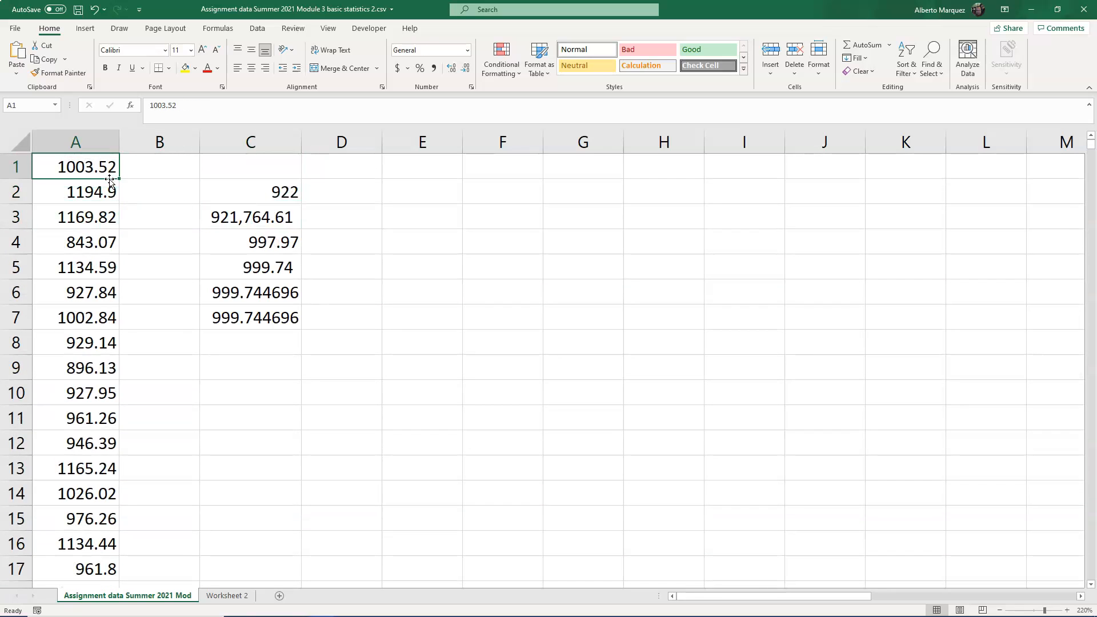
drag(103, 165, 112, 583)
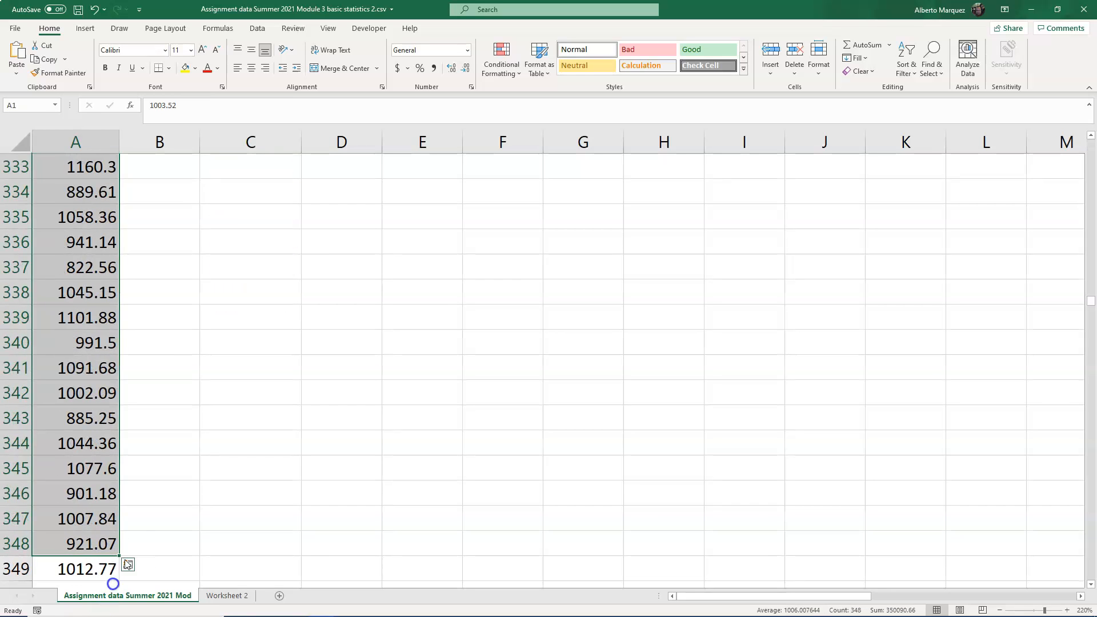
click(173, 445)
key(ctrl+Up)
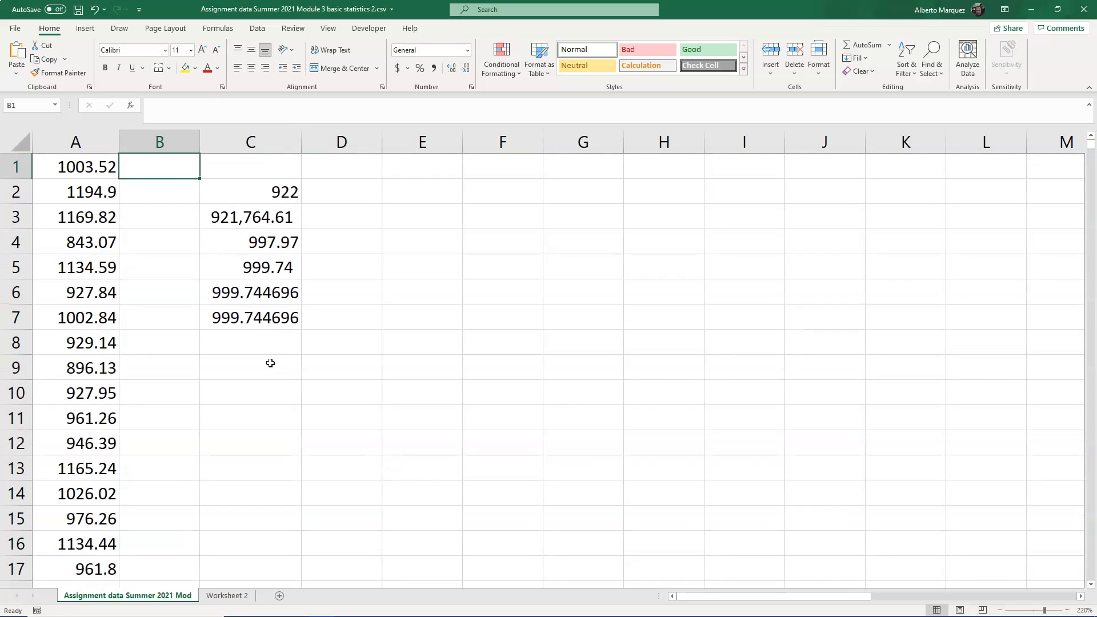
key(Right)
key(Down)
key(Down)
key(Down)
key(Down)
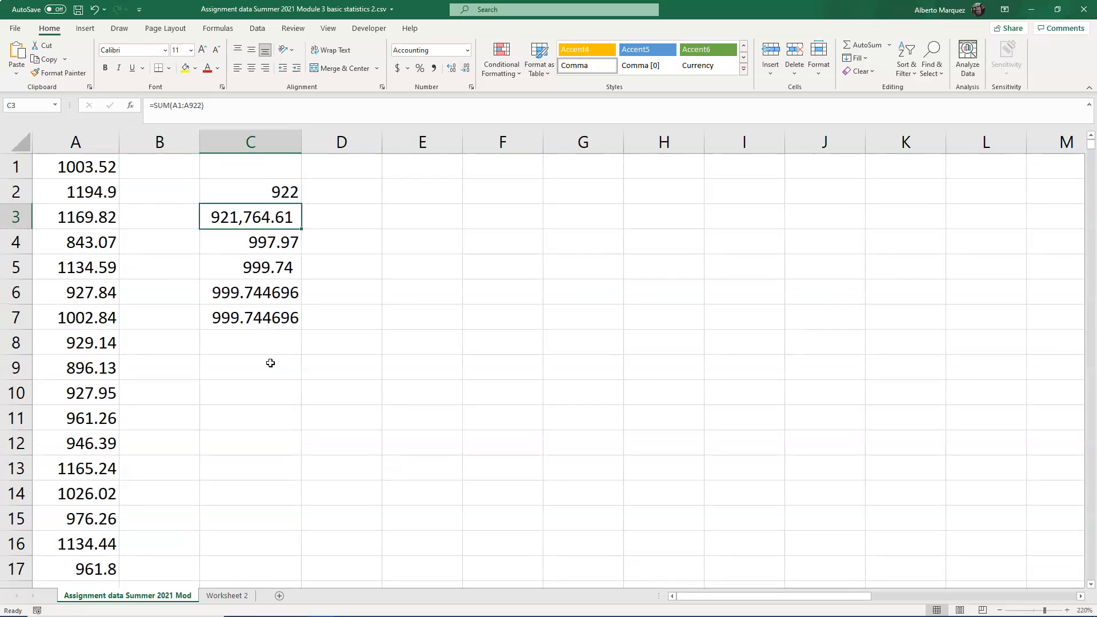
key(Down)
key(Down)
key(Down)
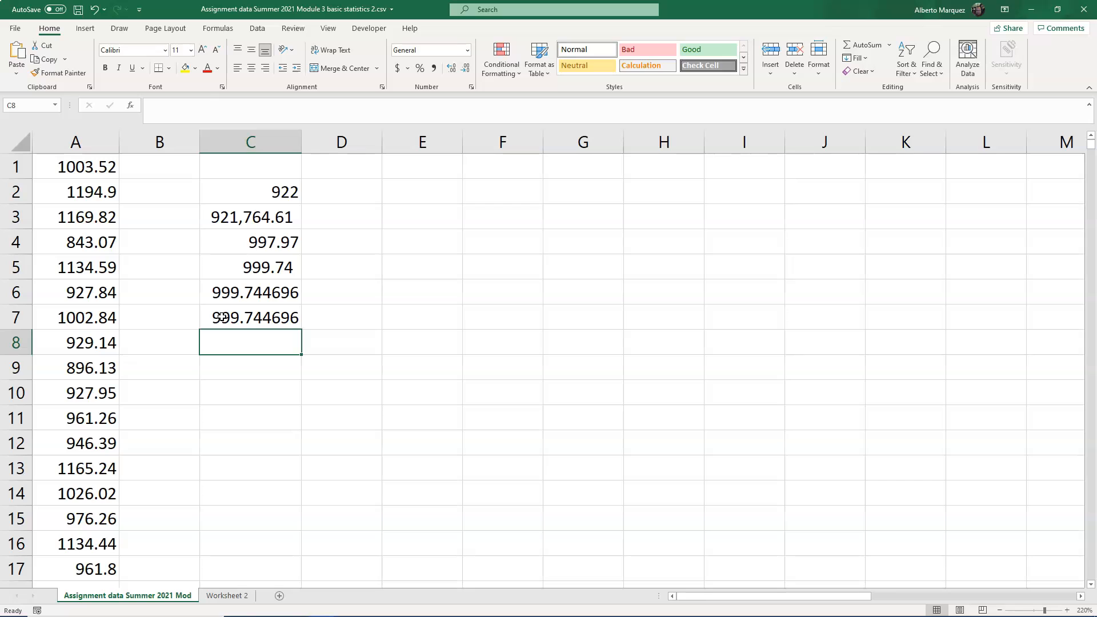
click(453, 201)
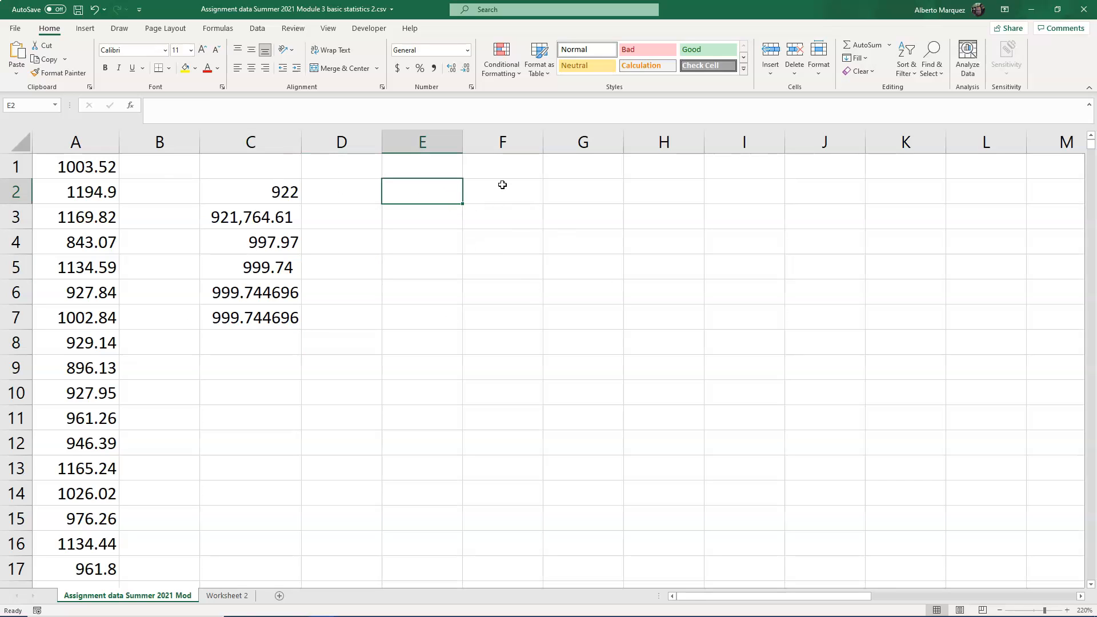
click(429, 192)
click(84, 28)
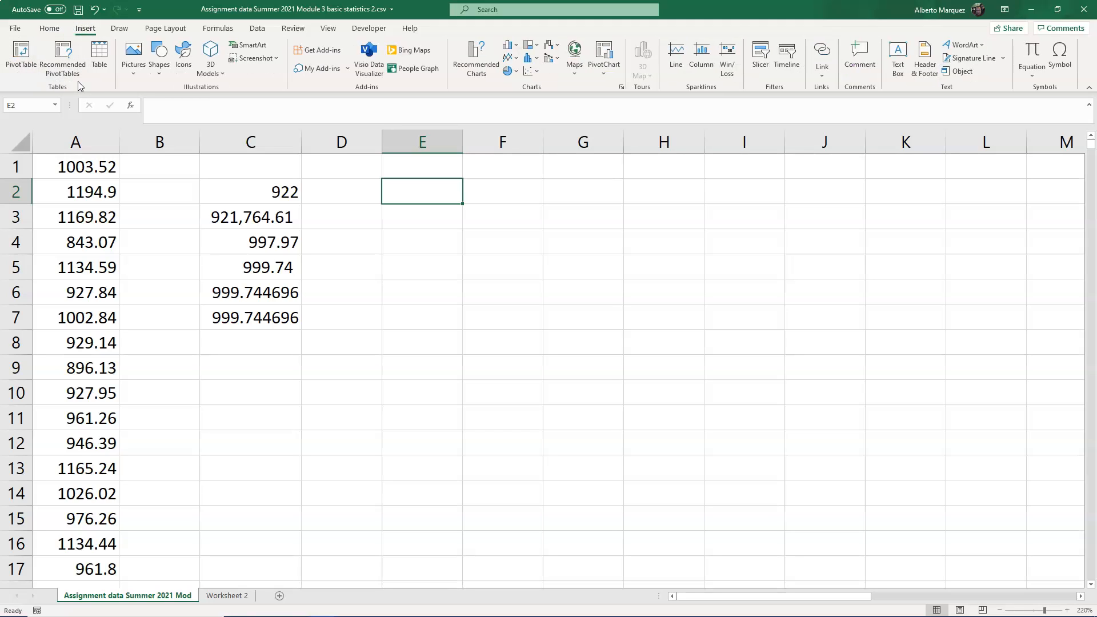
click(528, 60)
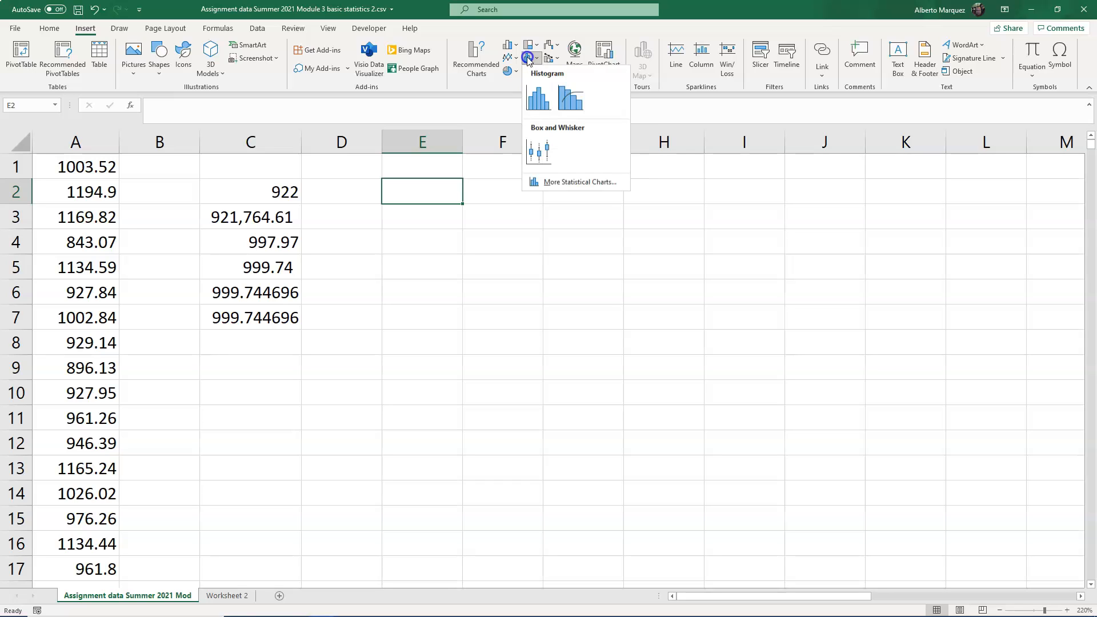
click(536, 103)
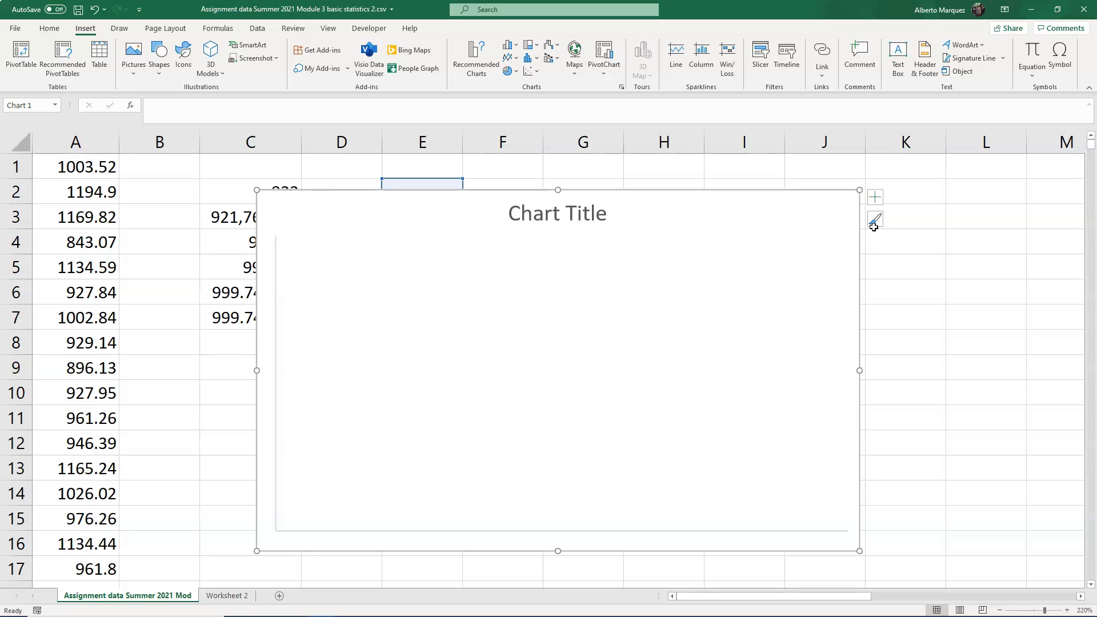
click(873, 222)
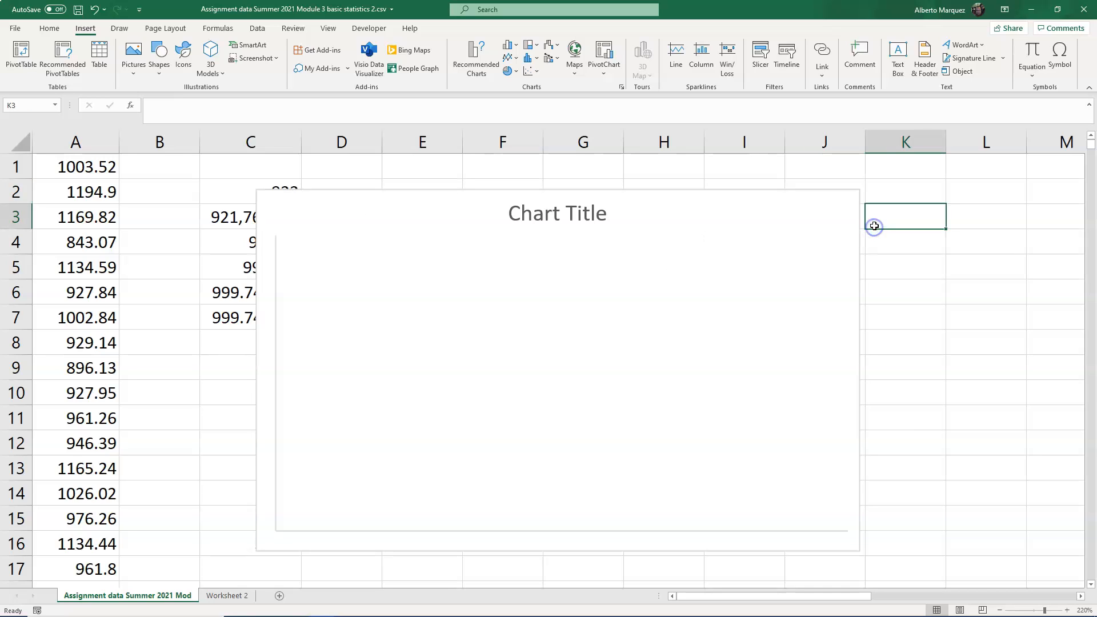
click(478, 212)
key(Delete)
- Insert a histogram of the column A data A1:A922 and apply the dark blue patterned chart style
click(80, 163)
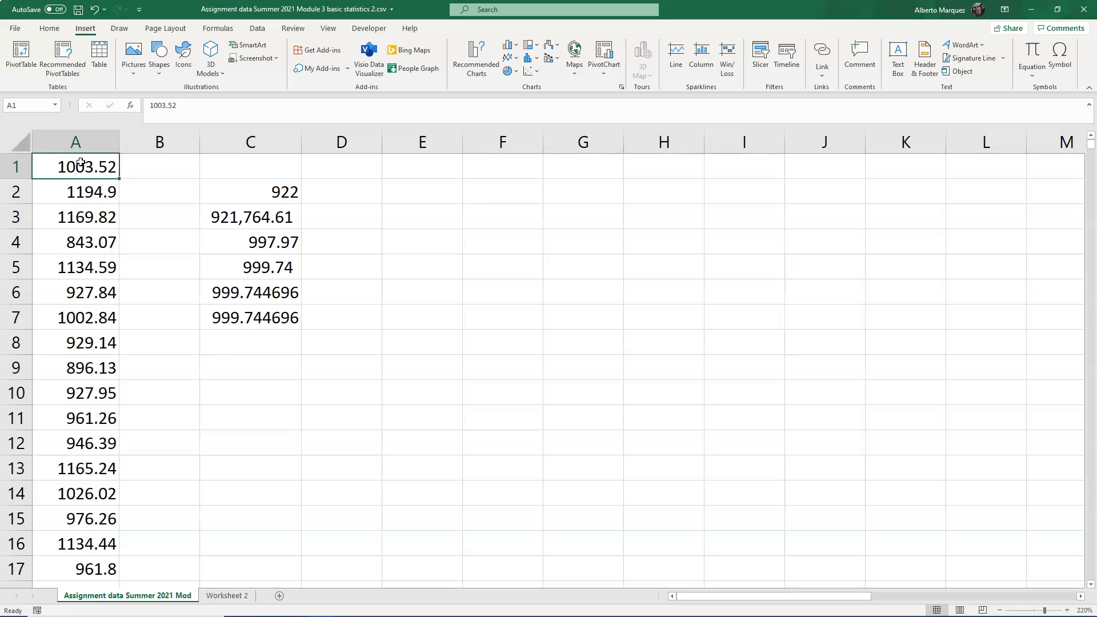
key(ctrl+shift+Down)
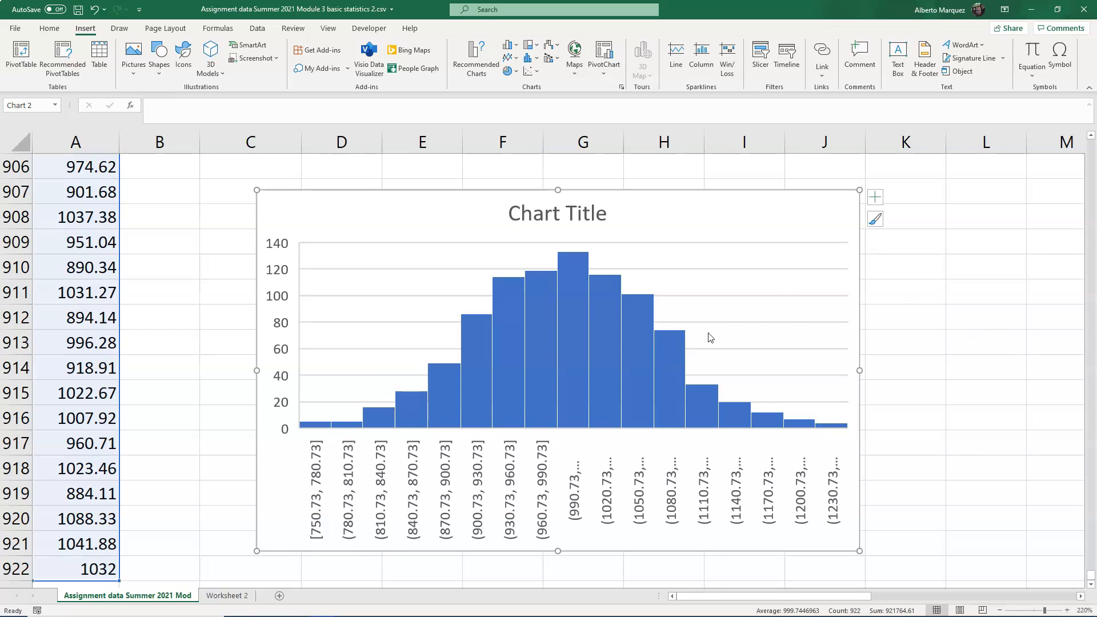
click(553, 417)
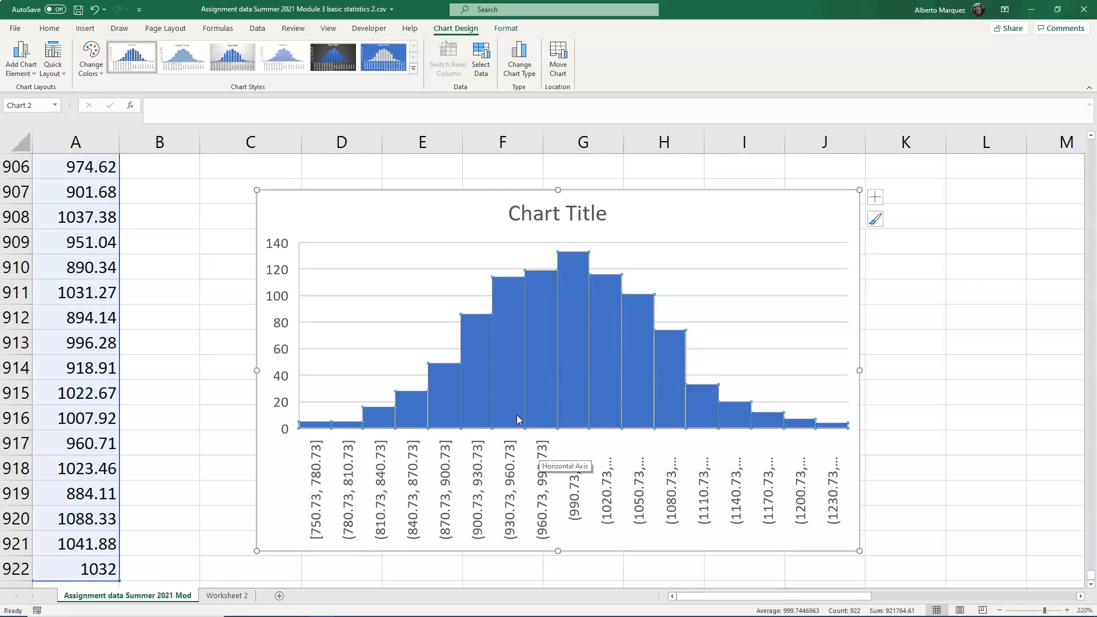
click(486, 382)
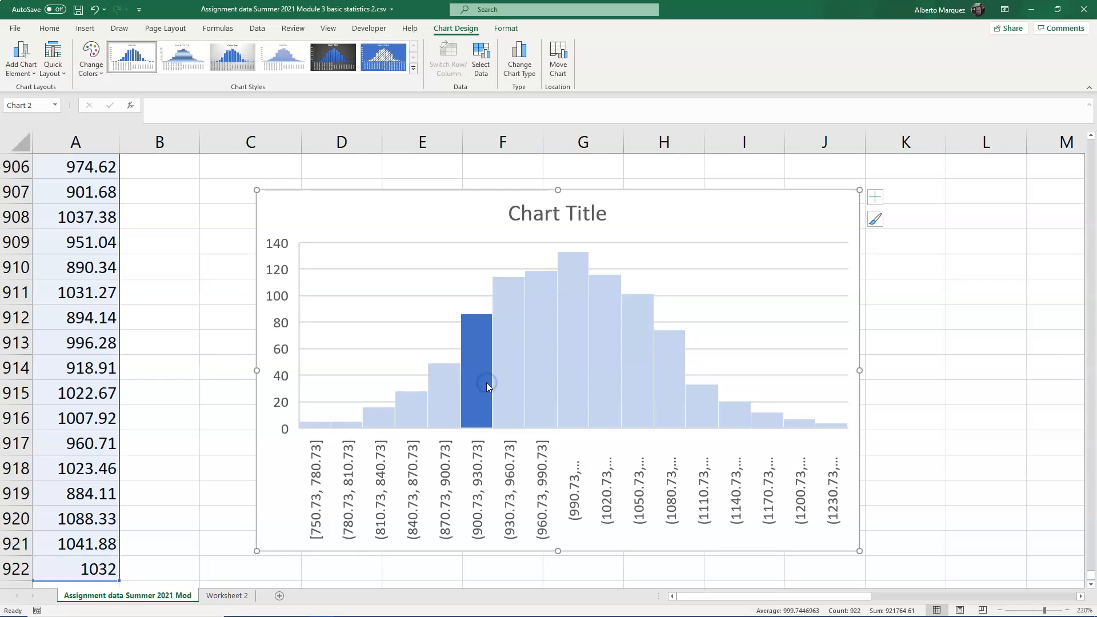
click(171, 59)
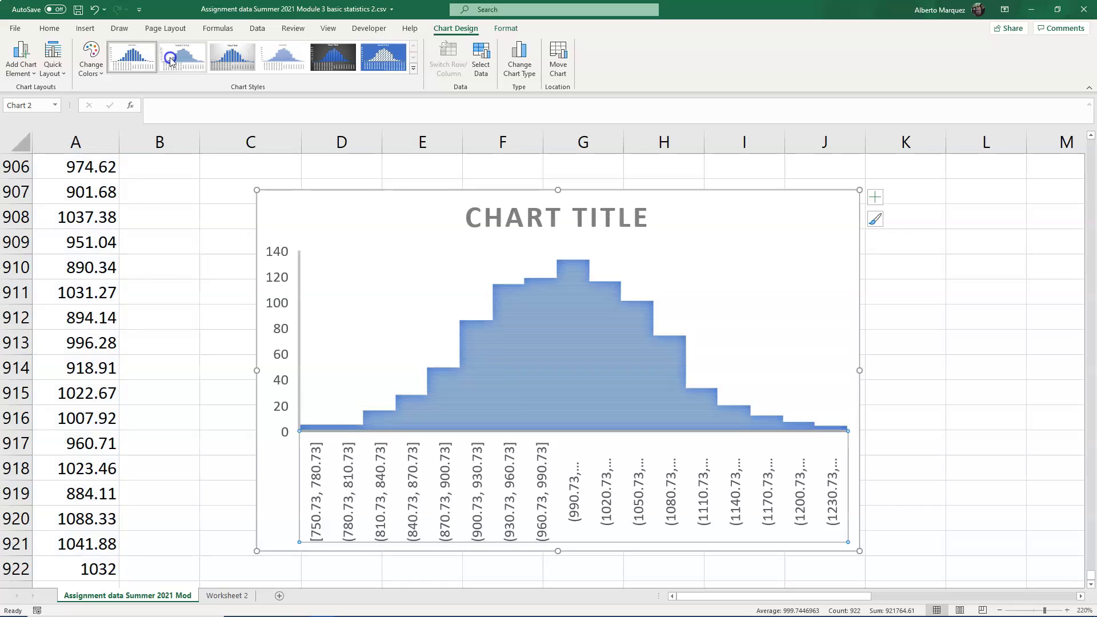
click(383, 57)
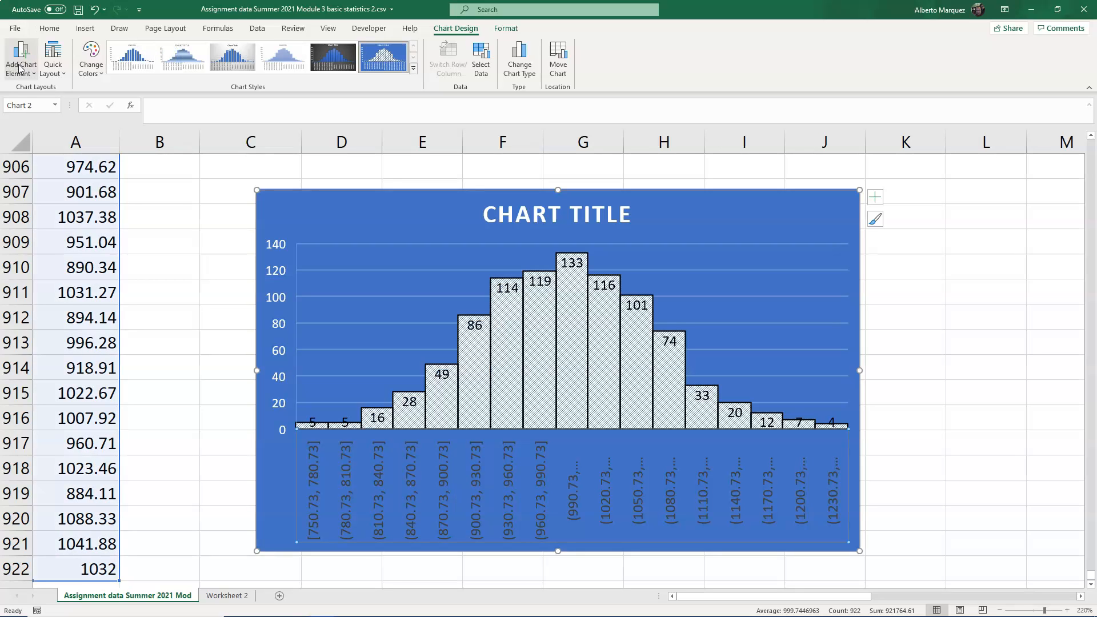
- Review the histogram's quick layout options and its chart data range
click(50, 68)
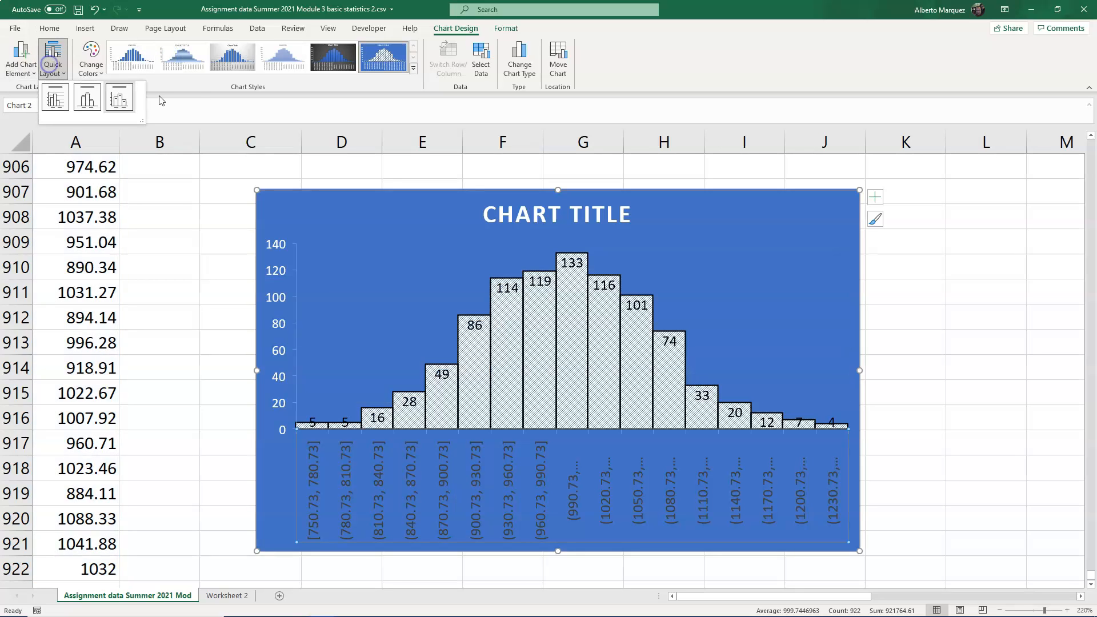
click(486, 71)
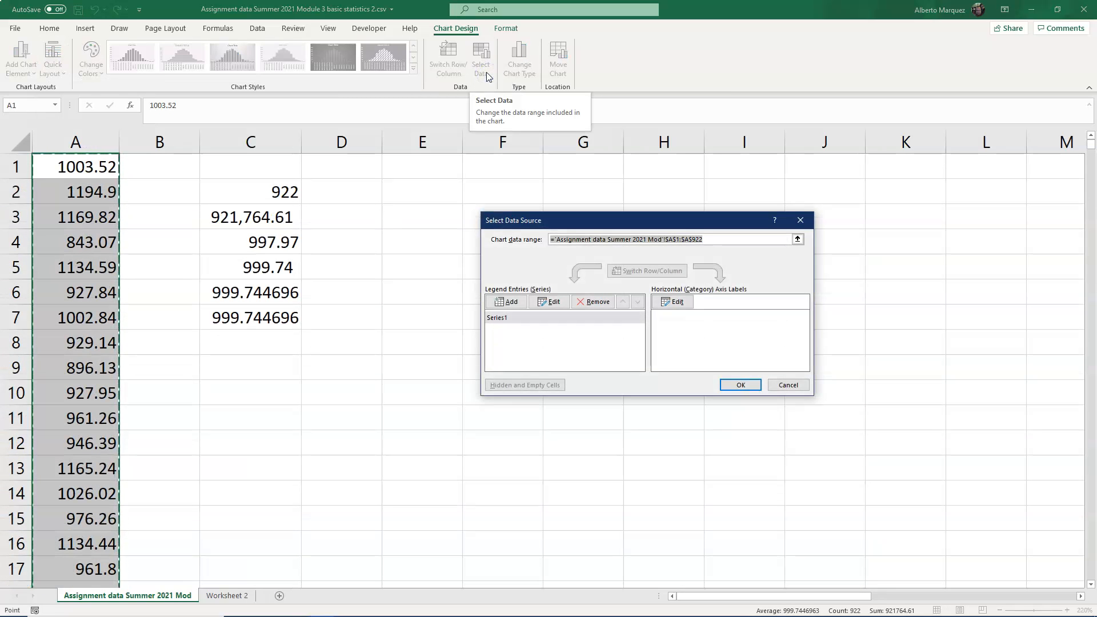
click(486, 73)
click(612, 75)
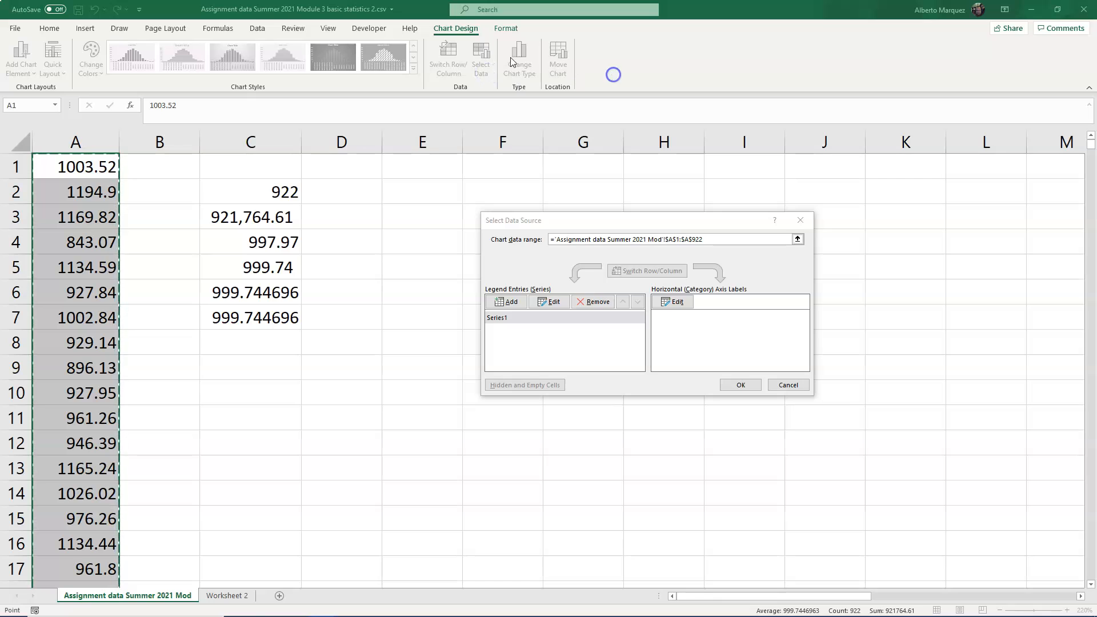
key(Escape)
key(Escape)
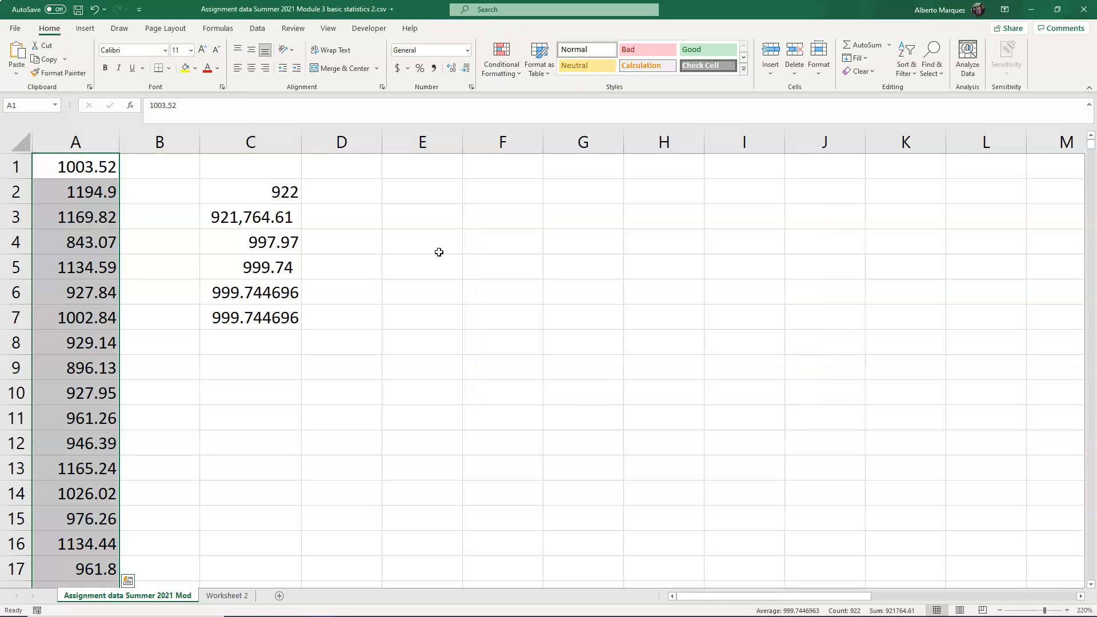
- Insert a second histogram from the selected column A data A1:A922
click(83, 30)
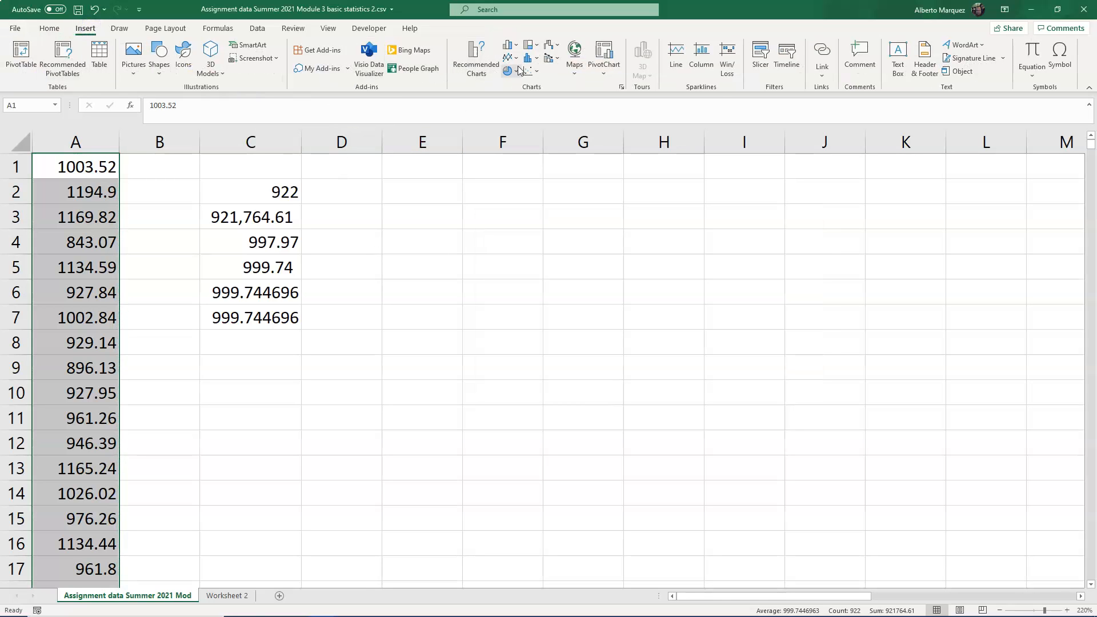
click(528, 57)
click(542, 100)
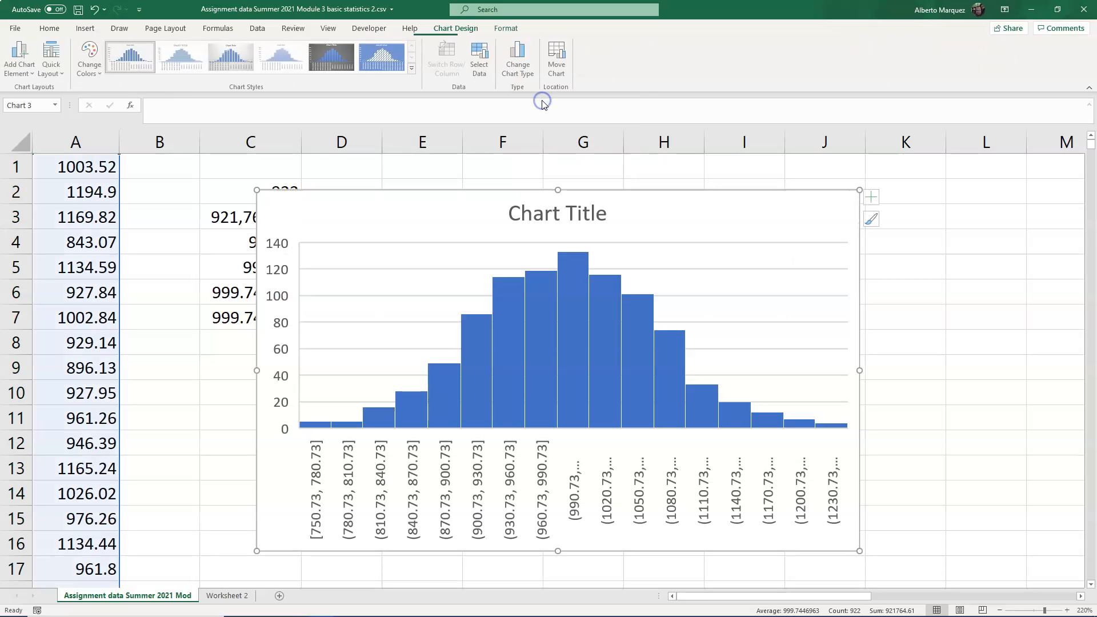
click(856, 286)
click(900, 288)
click(825, 249)
- Add axis titles and data labels to the second histogram
click(876, 198)
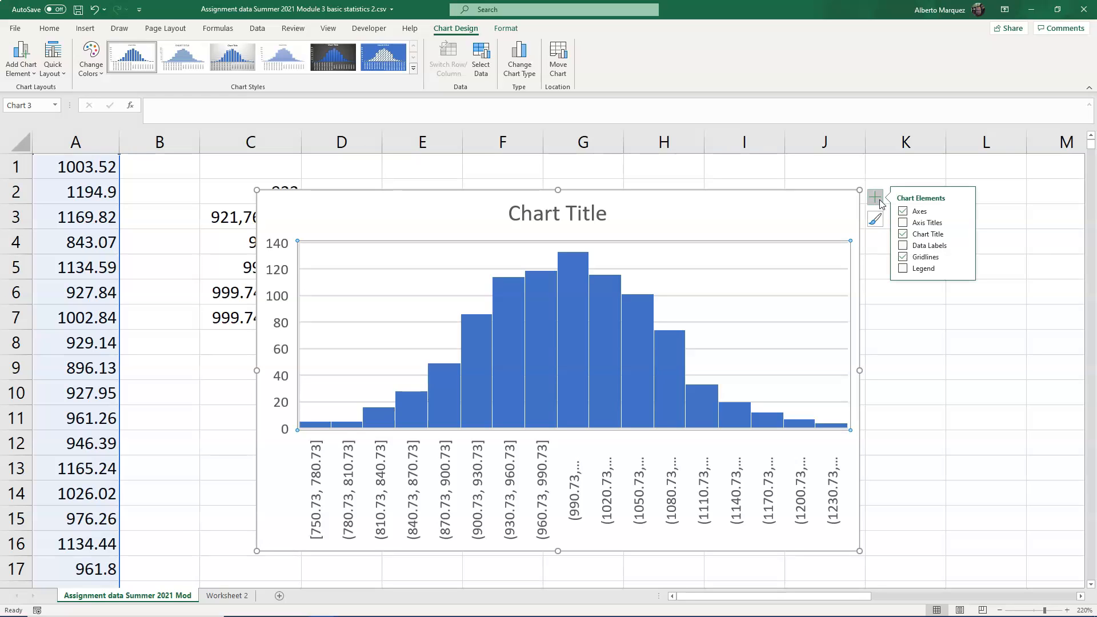
click(903, 222)
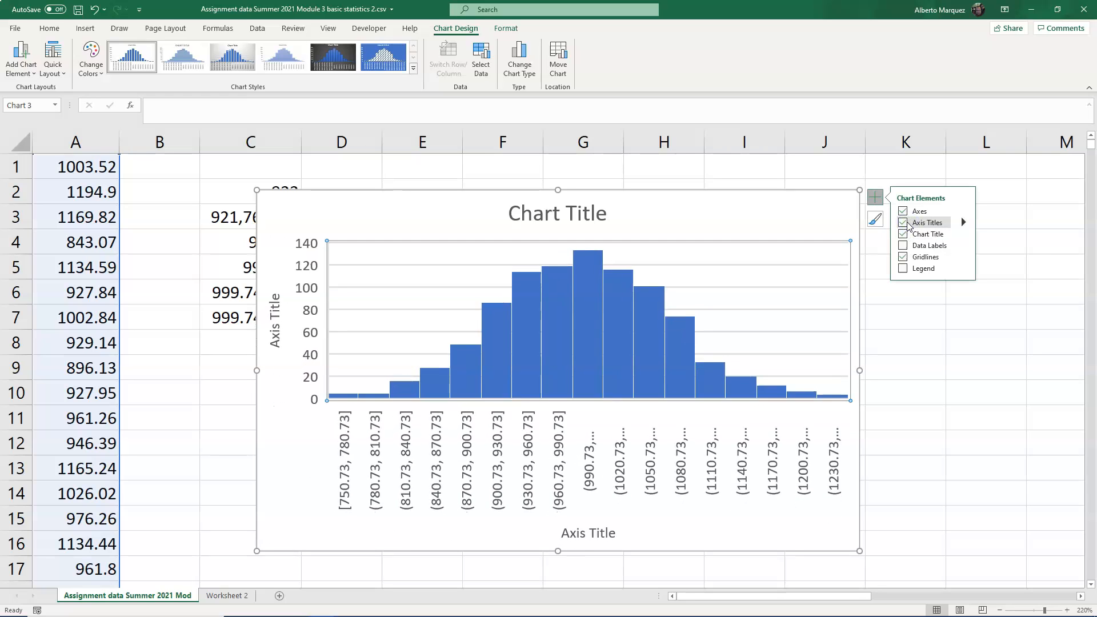
click(905, 246)
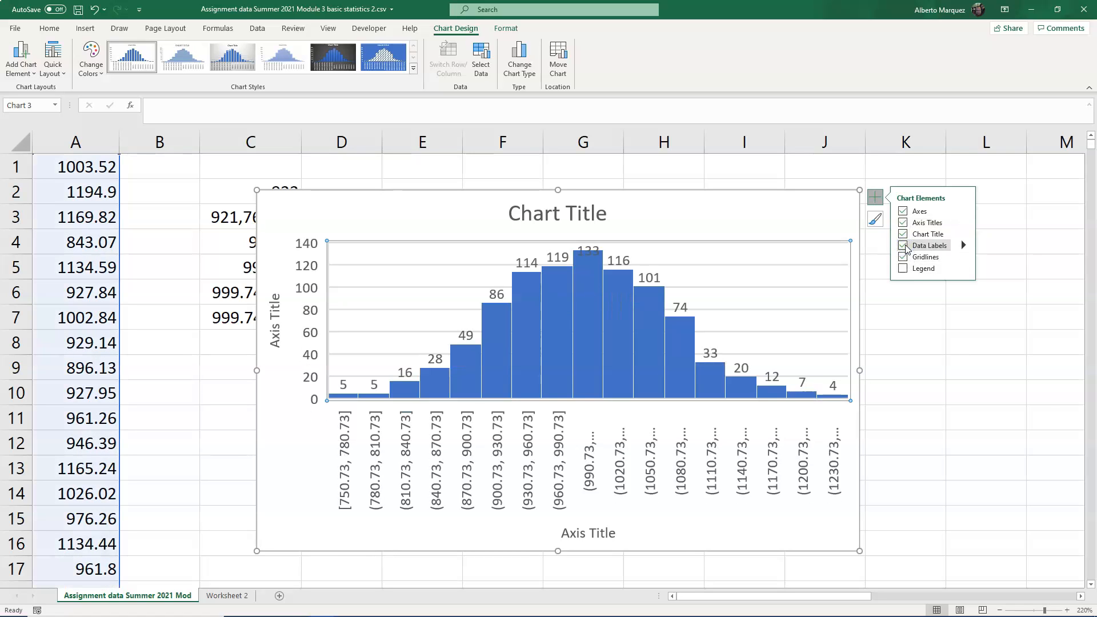
click(904, 246)
click(905, 269)
- Move the second histogram slightly to the right beside the statistics column
click(882, 226)
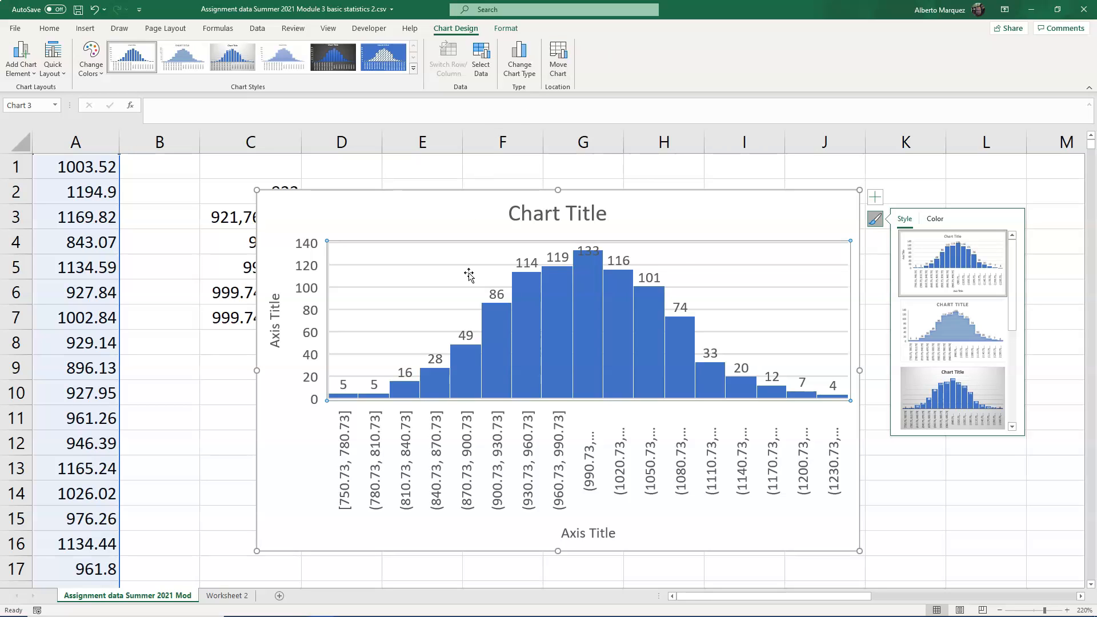
drag(681, 248, 745, 206)
click(981, 260)
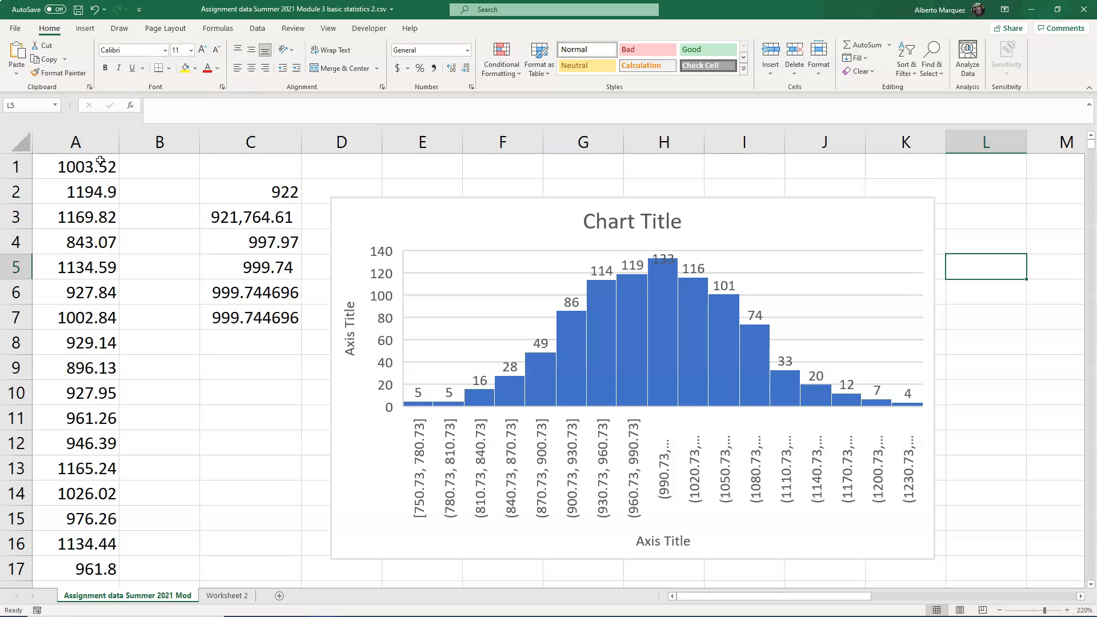
- Move the blue-styled histogram from the bottom of the data to below the first chart, around cell E22
click(80, 167)
key(End)
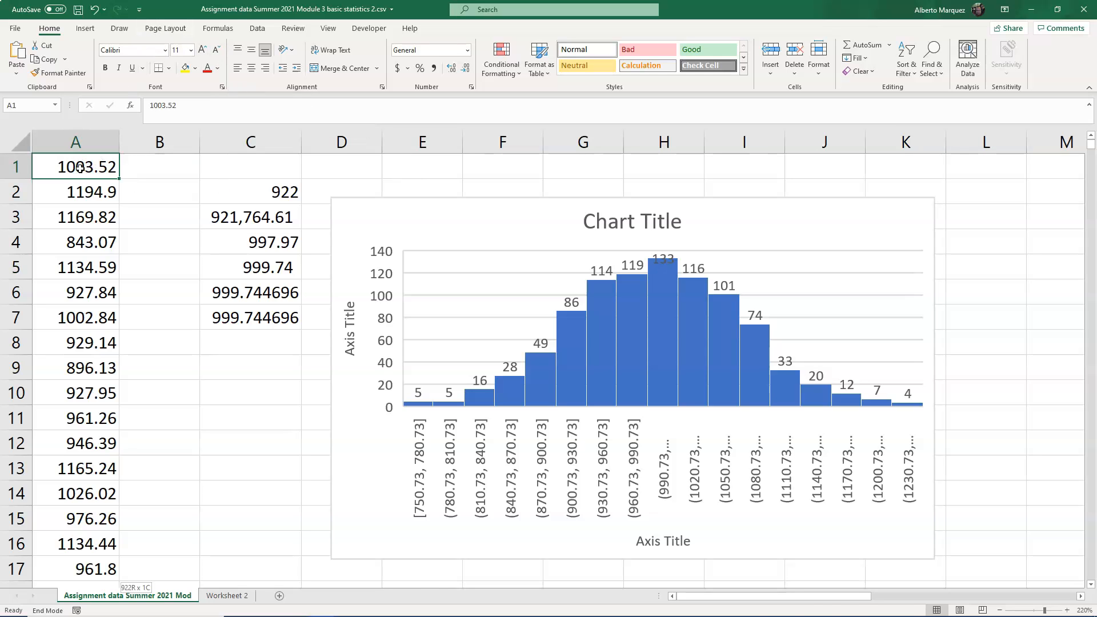
key(shift+Down)
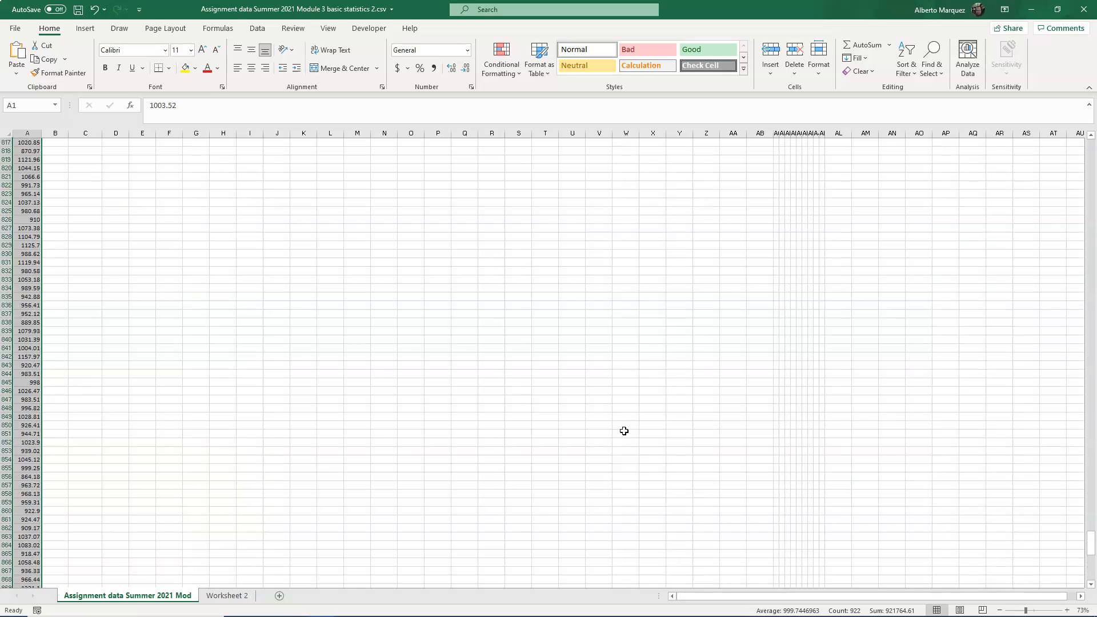
scroll(624, 430, up, 12)
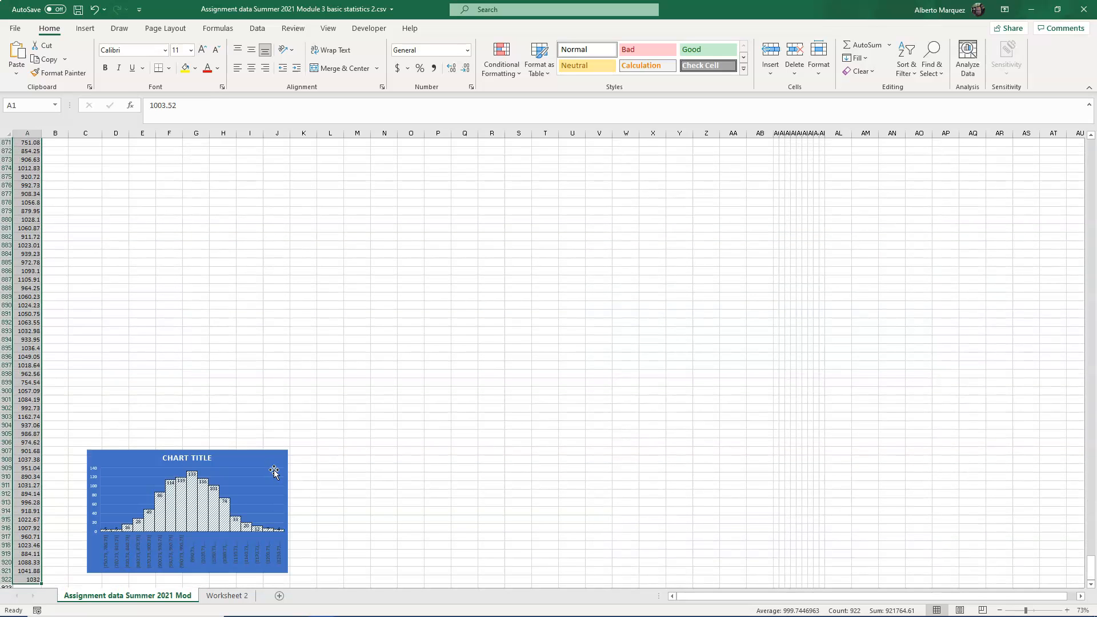
click(266, 456)
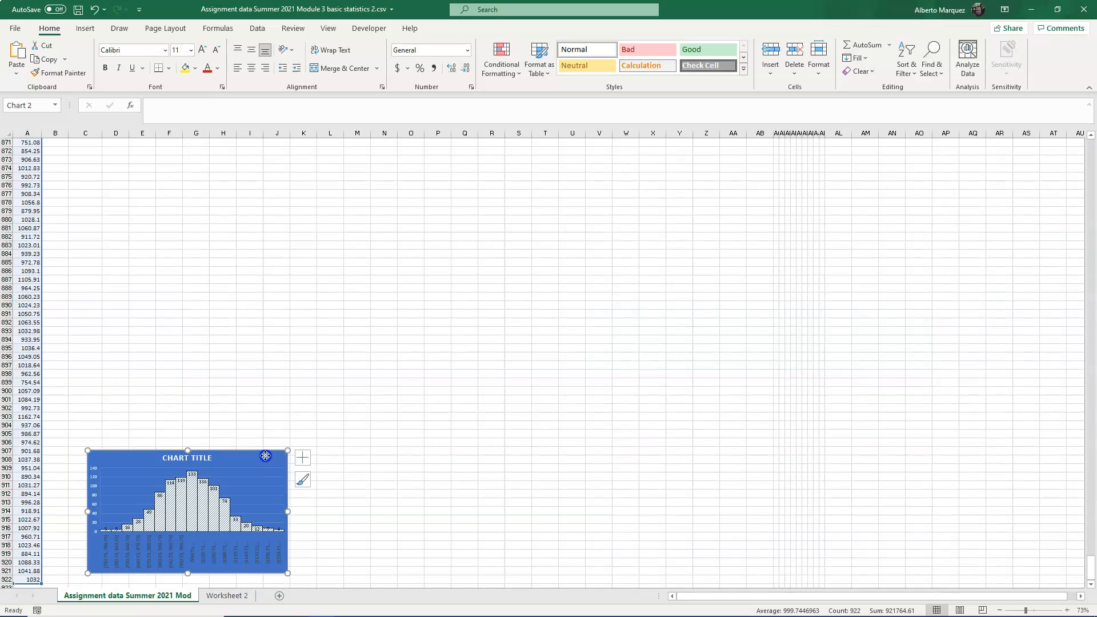
drag(265, 455, 335, 120)
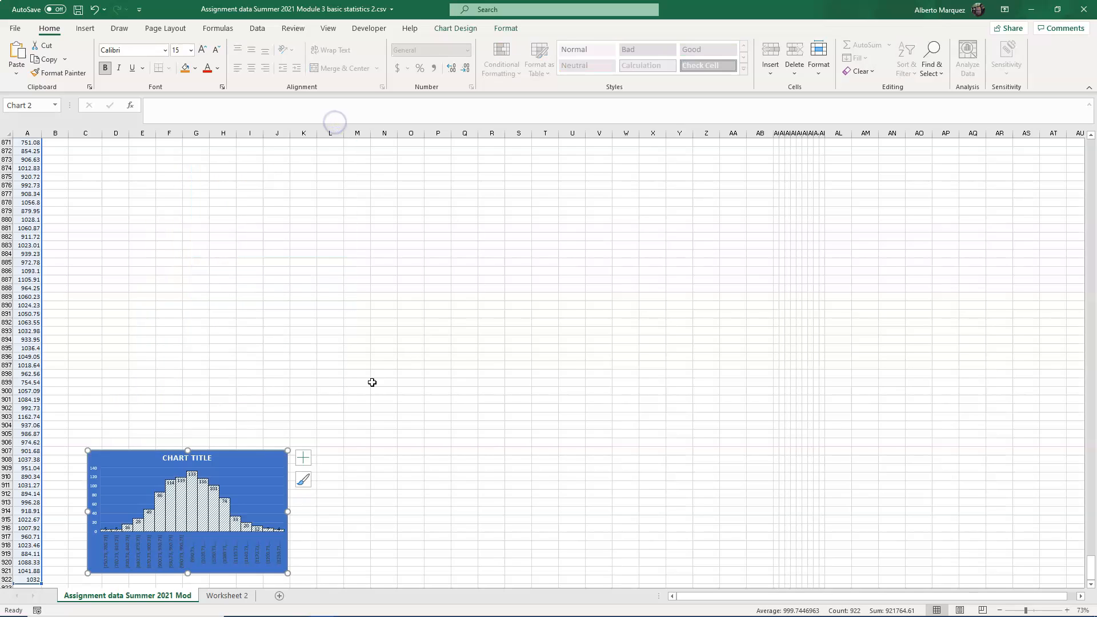
key(Delete)
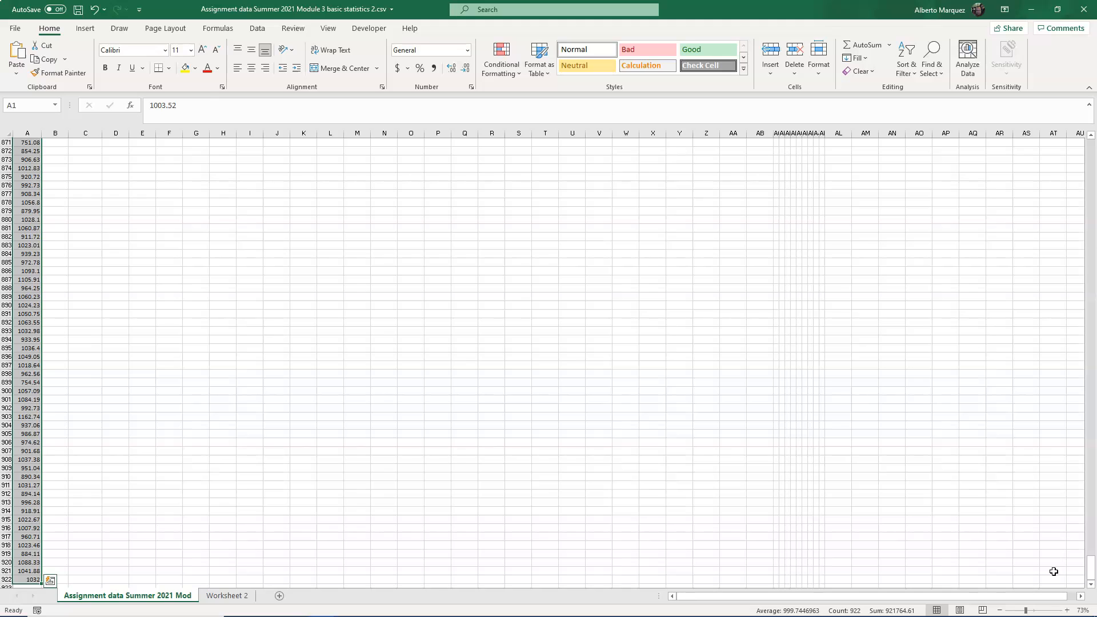
drag(1090, 569, 1090, 143)
click(147, 323)
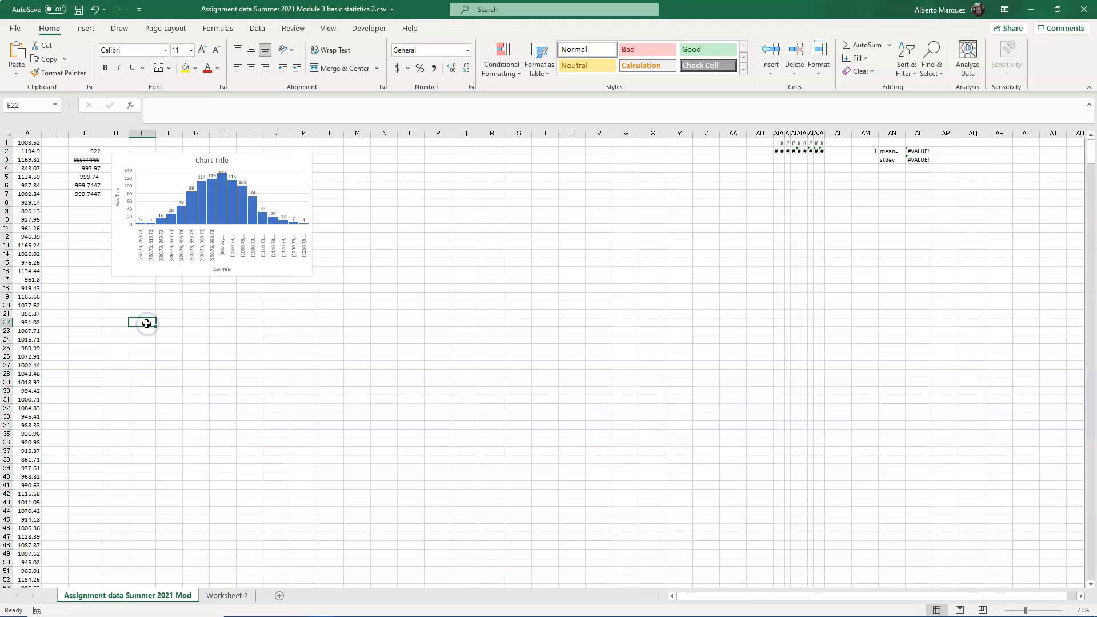
key(ctrl+v)
click(684, 373)
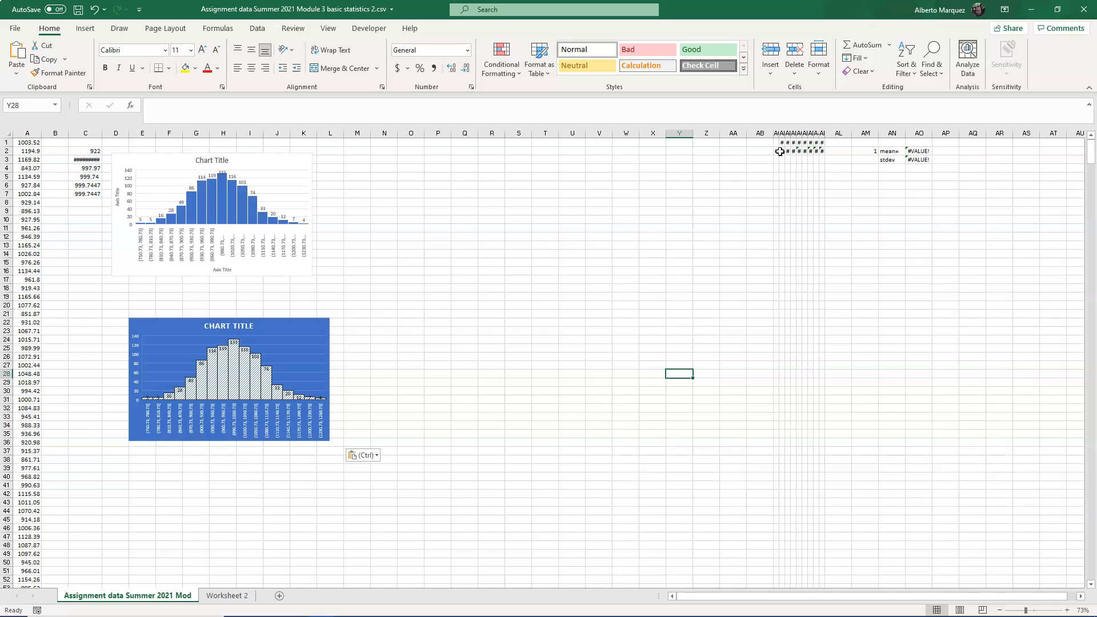
- Insert a Pareto chart of the column A data A1:A922 and enlarge it
ctrl+scroll(150, 302, up, 7)
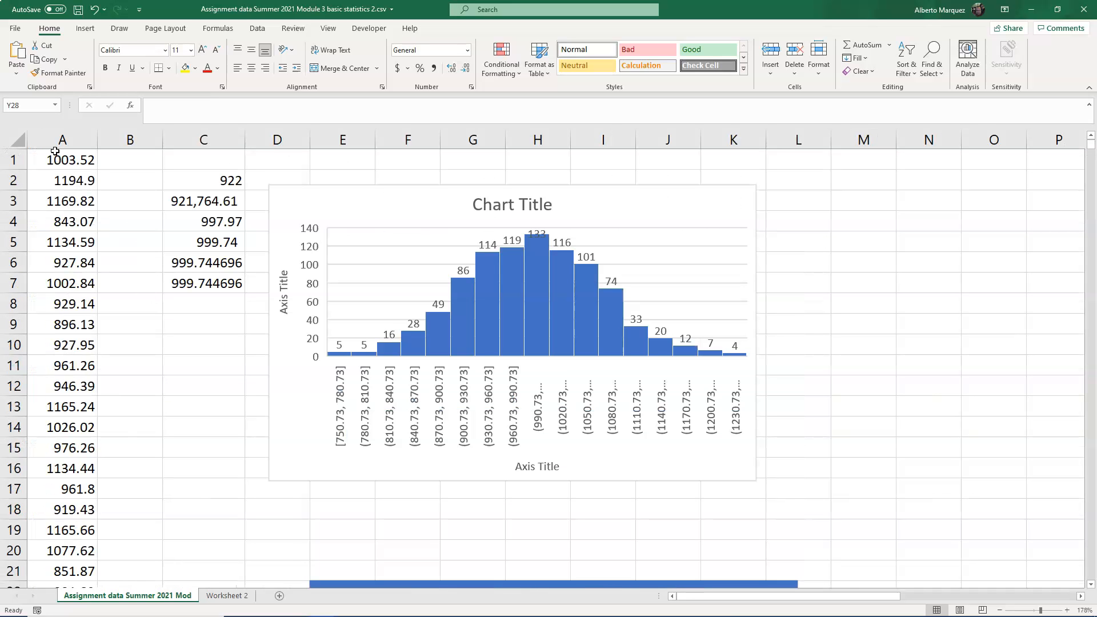
click(55, 152)
key(End)
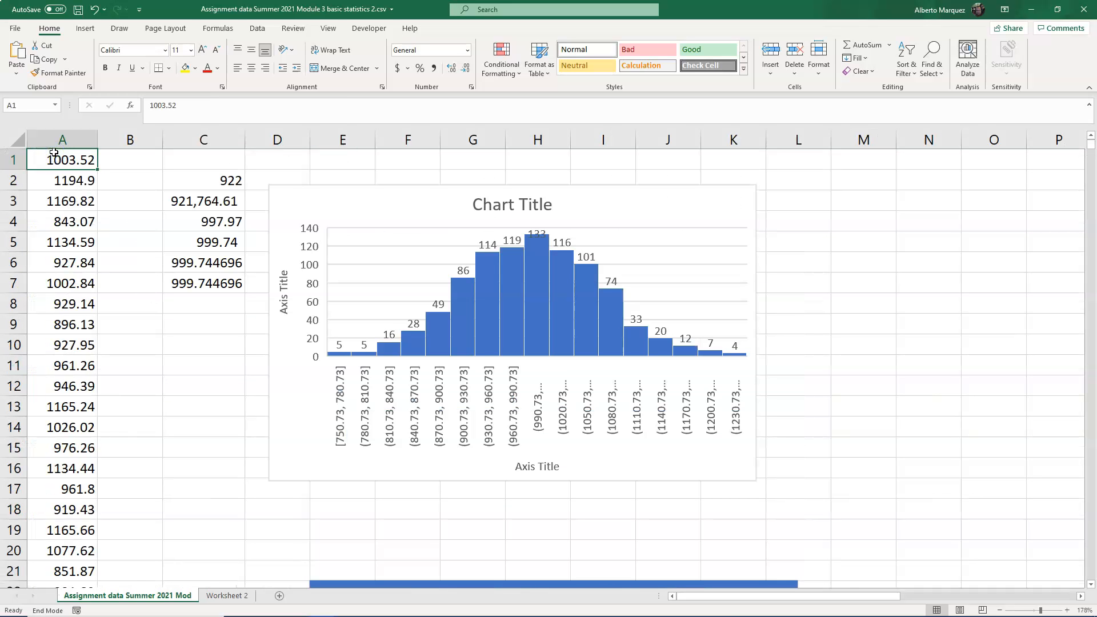
key(shift+Down)
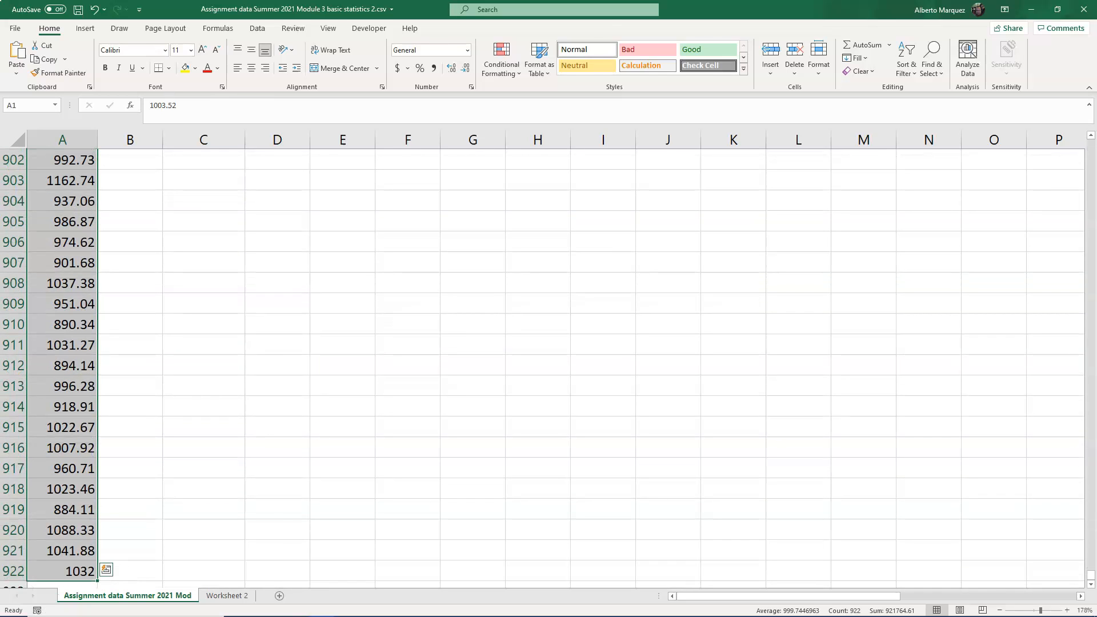
click(85, 30)
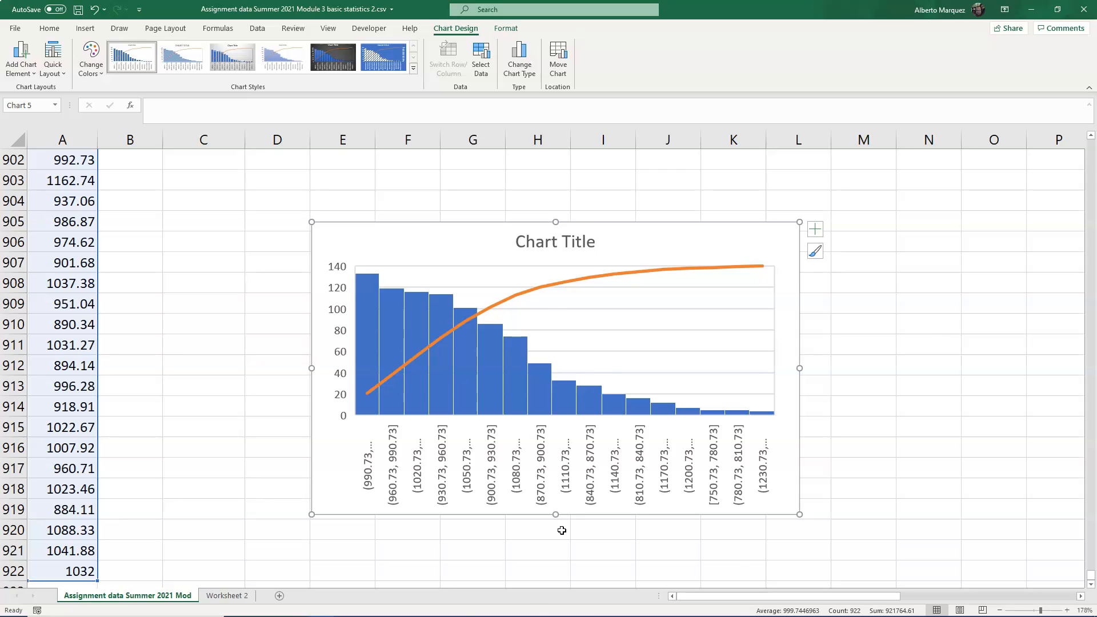
drag(554, 516, 555, 558)
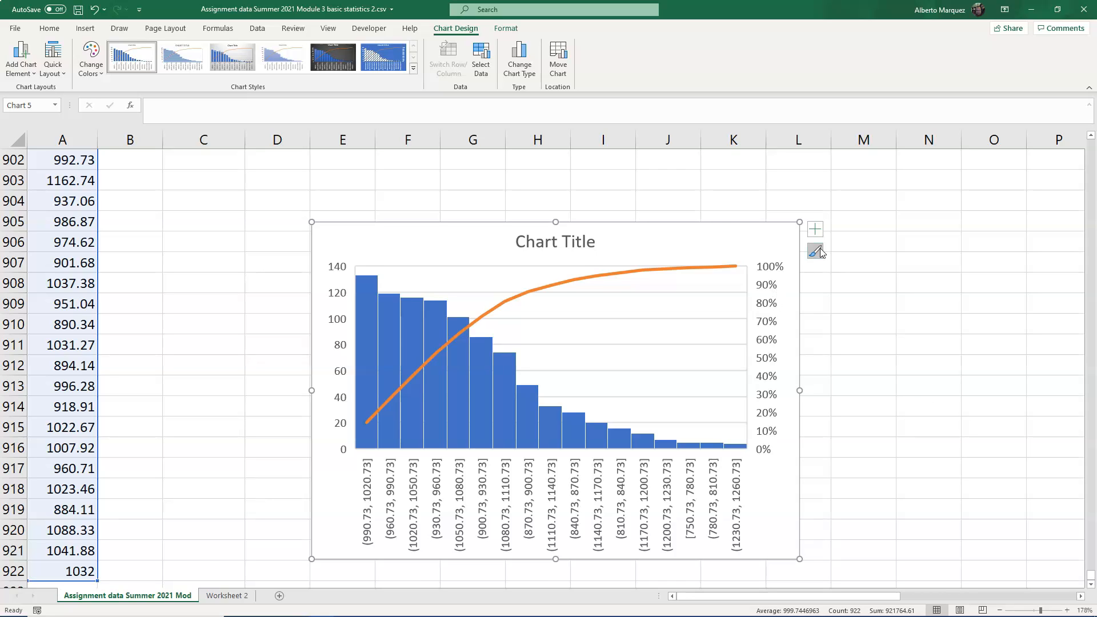
drag(737, 233, 734, 205)
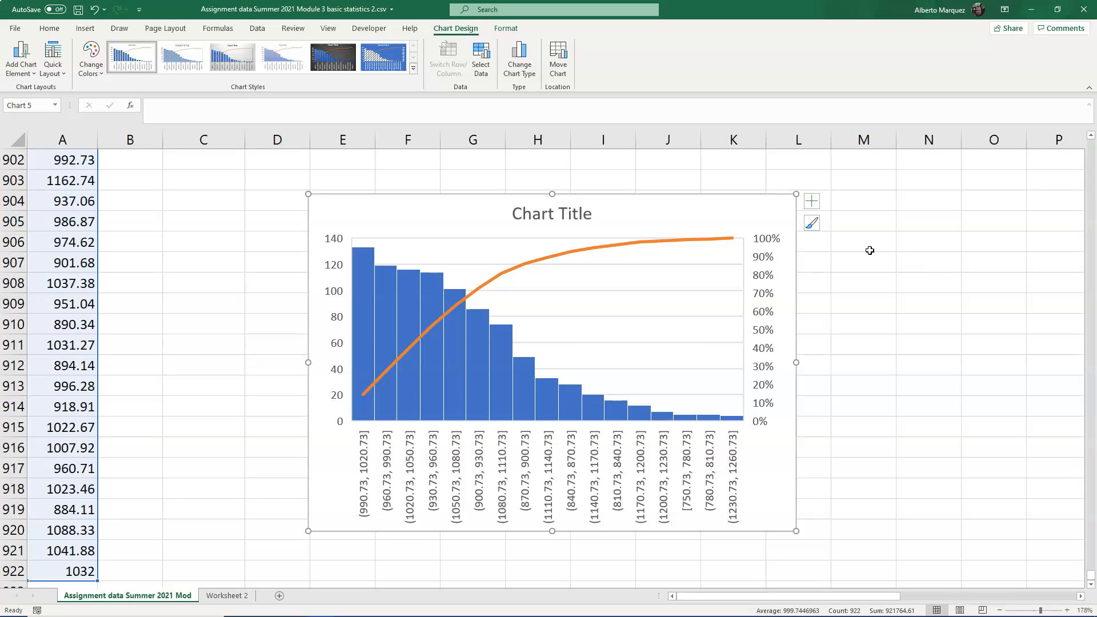
- Examine the Pareto chart's element and style options
click(1025, 297)
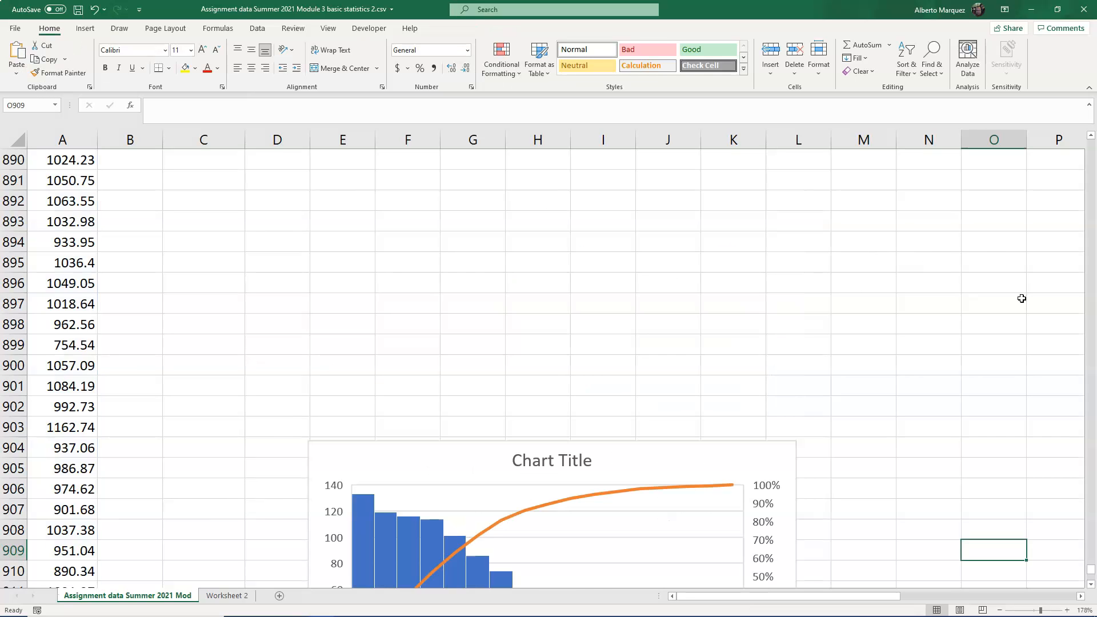
scroll(1022, 298, down, 4)
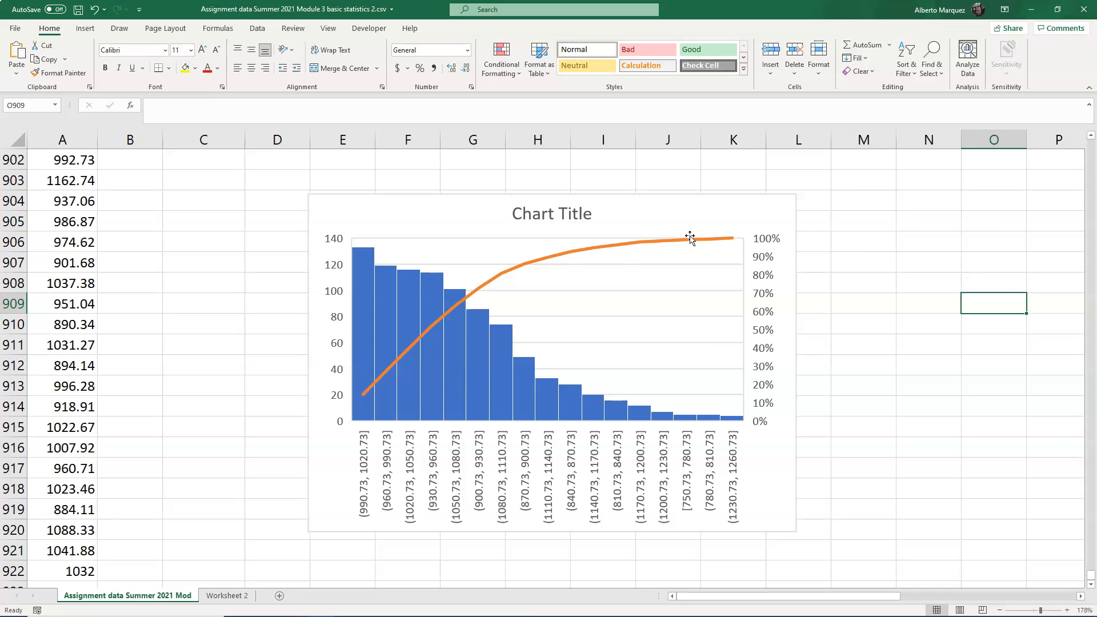
scroll(612, 256, up, 12)
scroll(613, 255, down, 12)
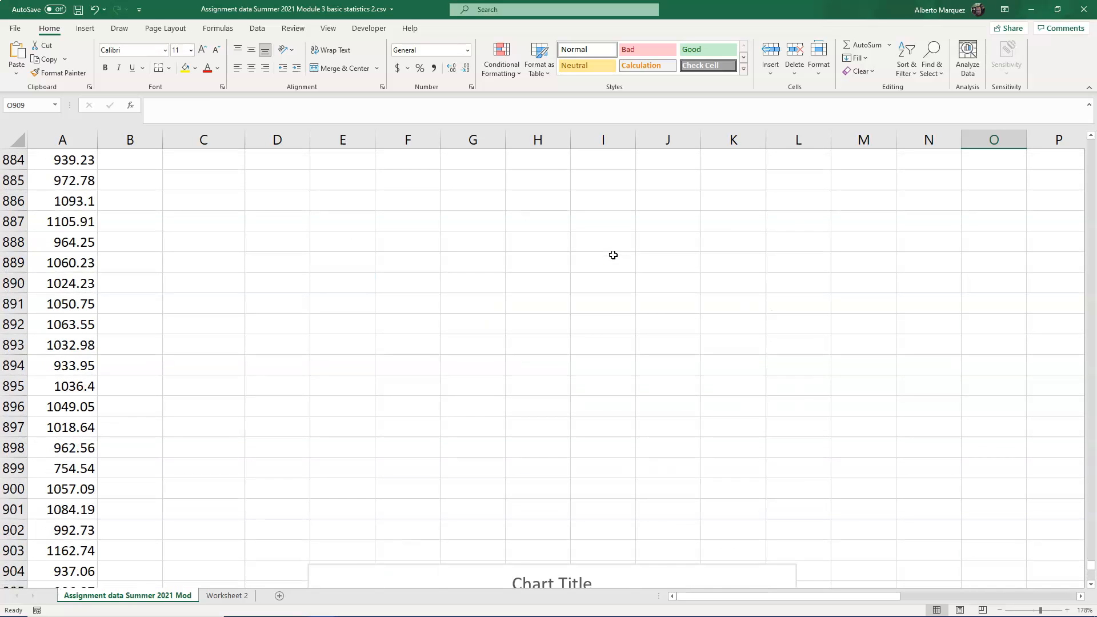
click(445, 220)
click(812, 201)
click(811, 223)
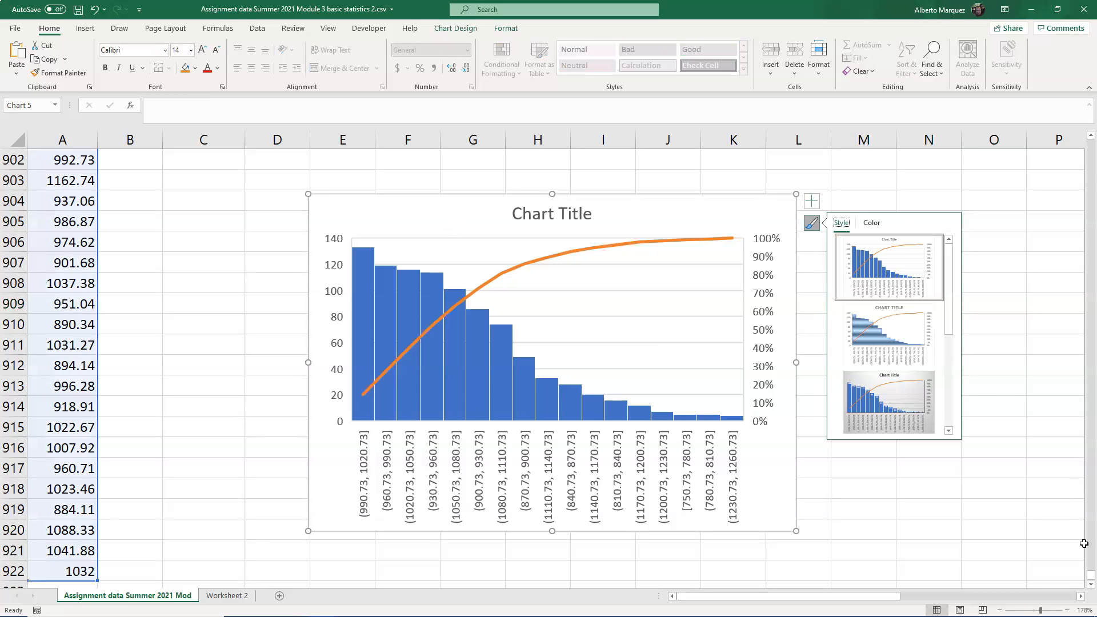
- Delete the extra blue-styled histogram below the first blue chart
drag(1091, 578, 1065, 252)
scroll(754, 360, down, 5)
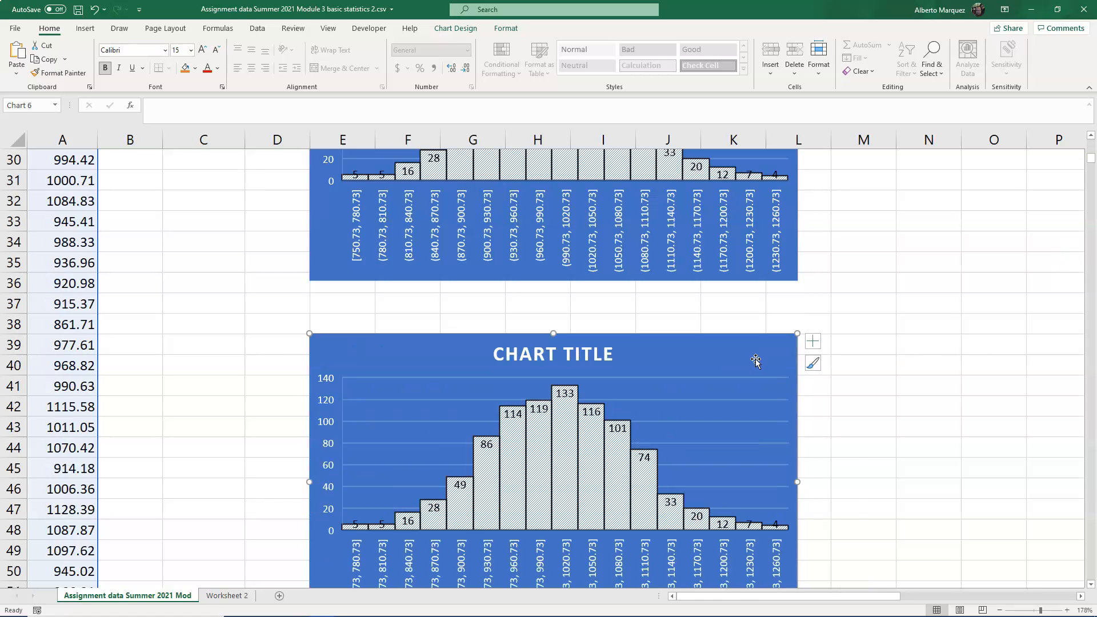
key(Delete)
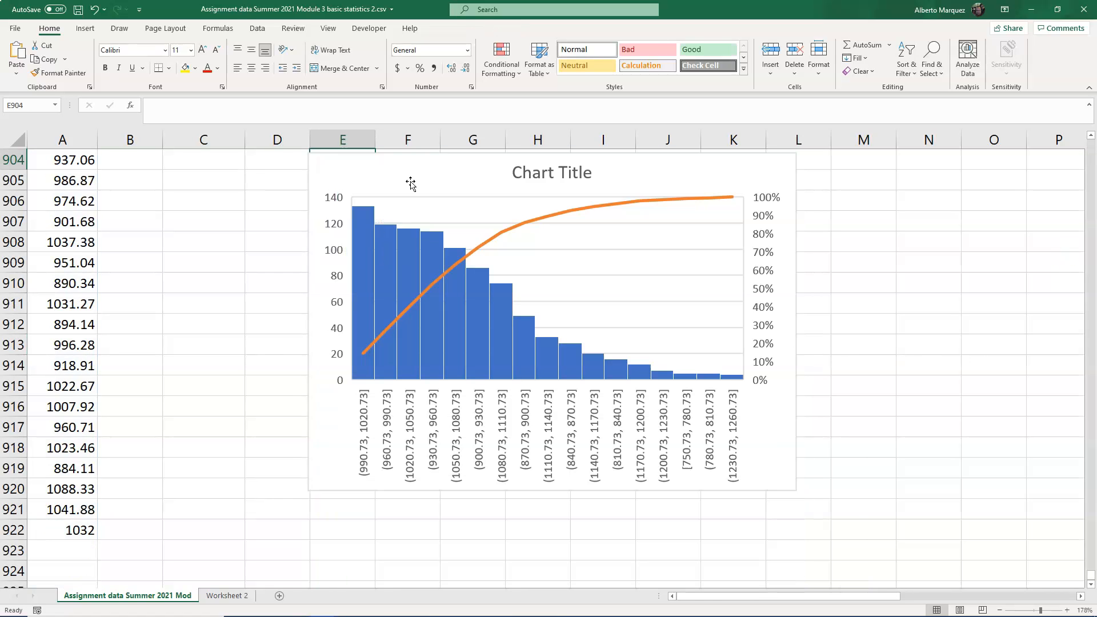
- Delete the Pareto chart at the bottom of the data, then undo that deletion
click(410, 182)
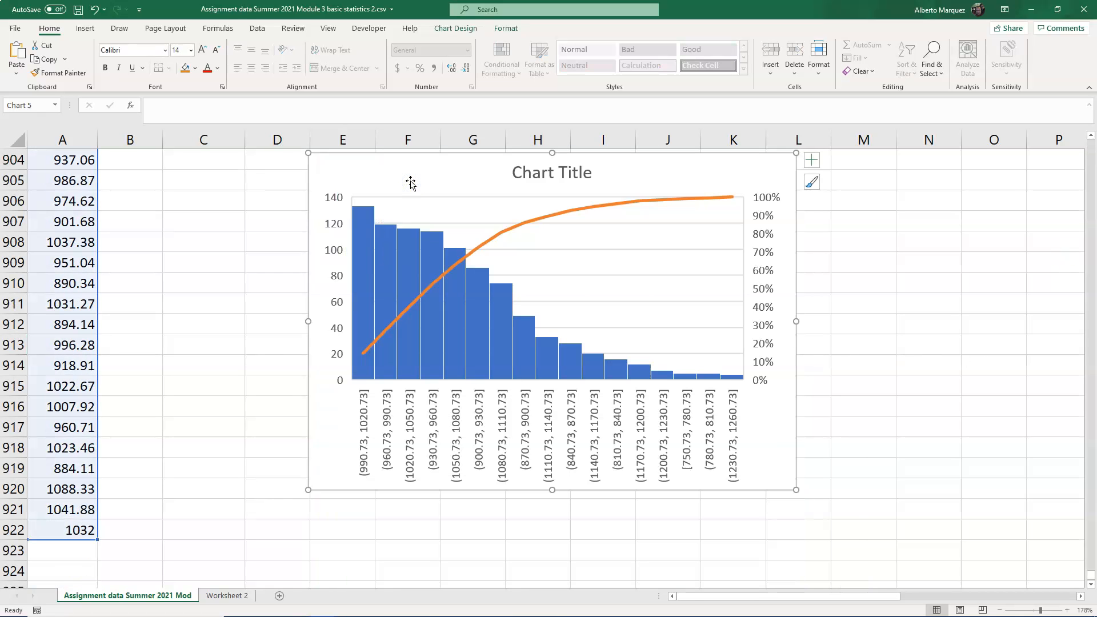
key(Delete)
drag(1090, 575, 1088, 159)
click(320, 297)
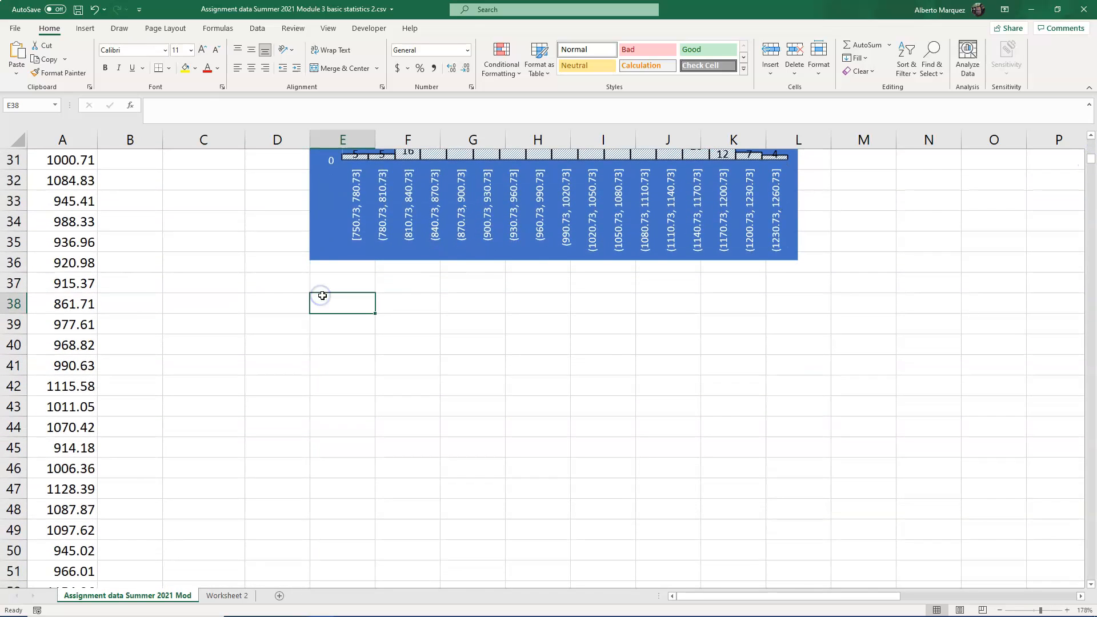
key(ctrl+z)
scroll(735, 341, down, 5)
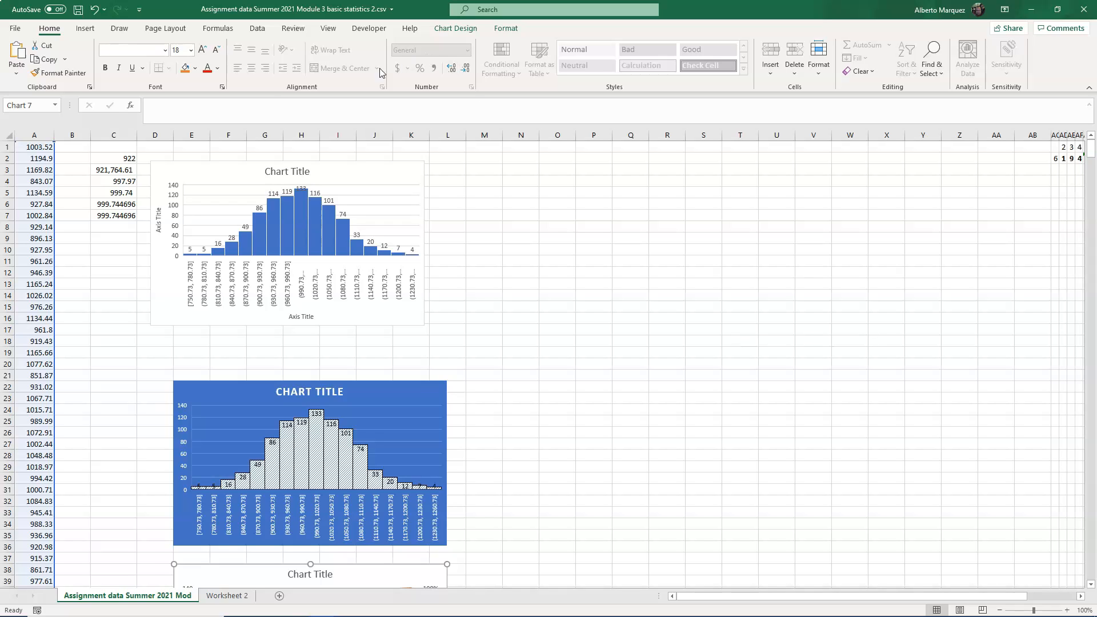
- Change the selected chart's type to Box & Whisker
click(85, 29)
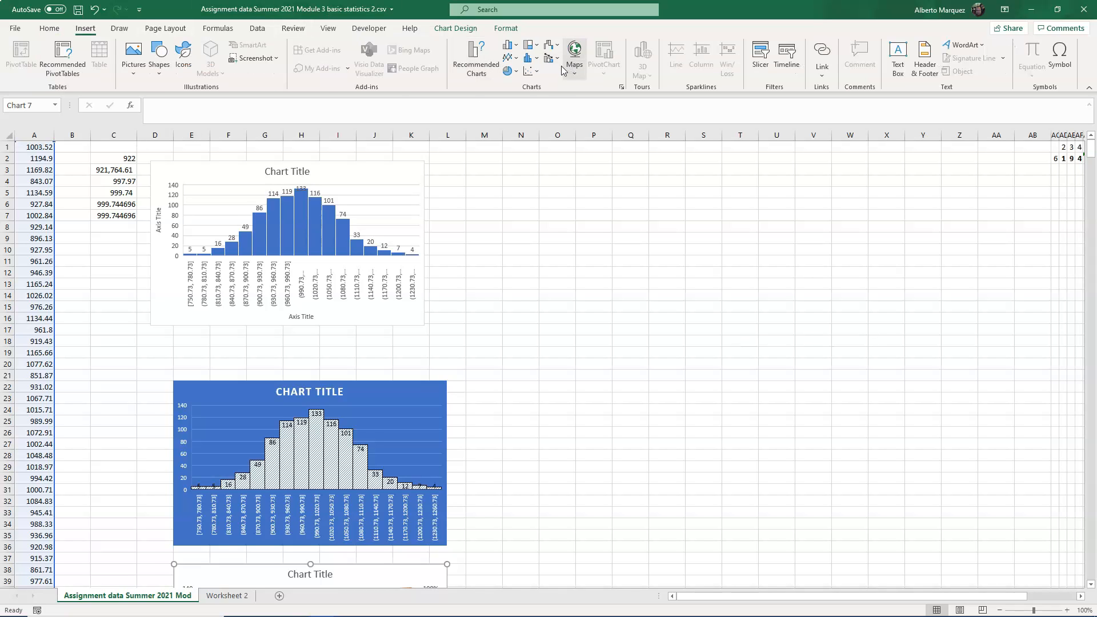
click(620, 88)
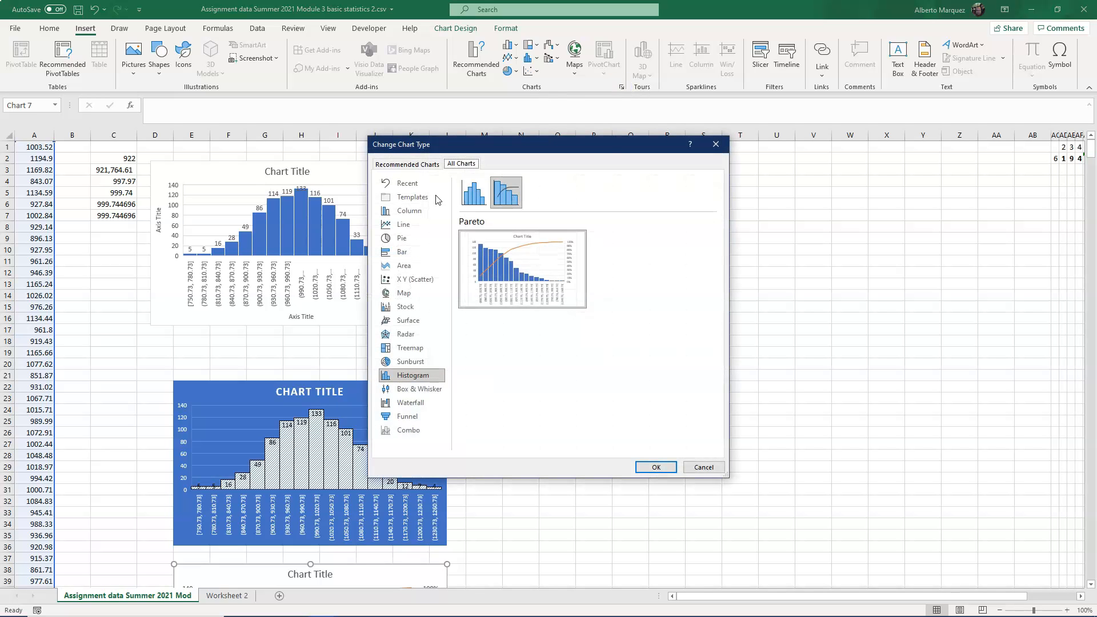
click(432, 395)
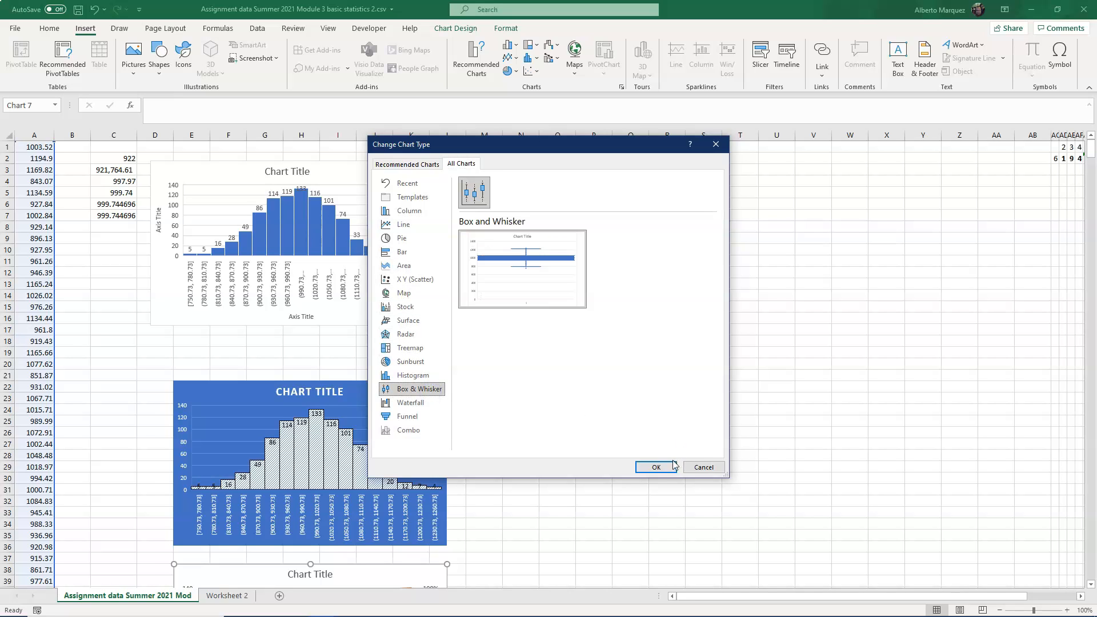
click(656, 467)
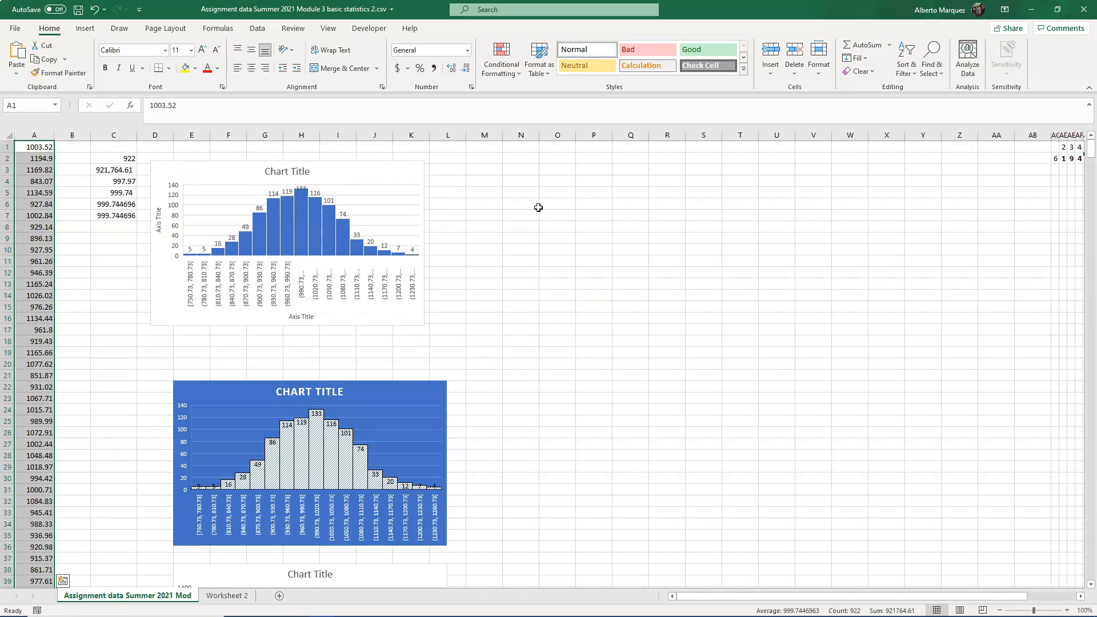
- Paste a copy of the box-and-whisker chart at cell N4 and enlarge it
right_click(516, 182)
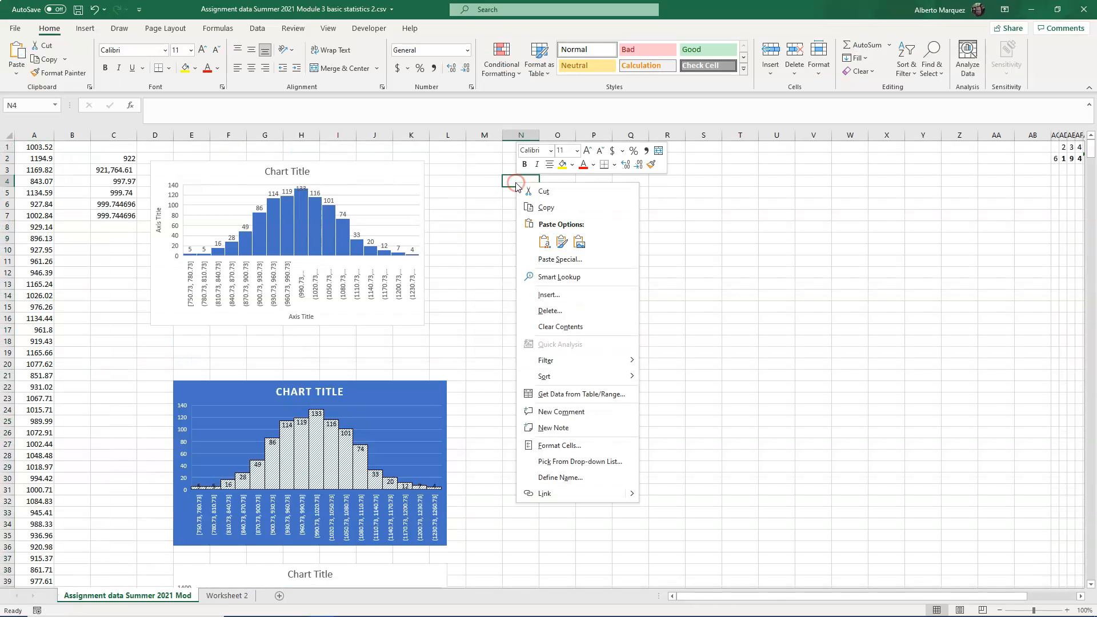
click(562, 242)
drag(639, 338, 656, 495)
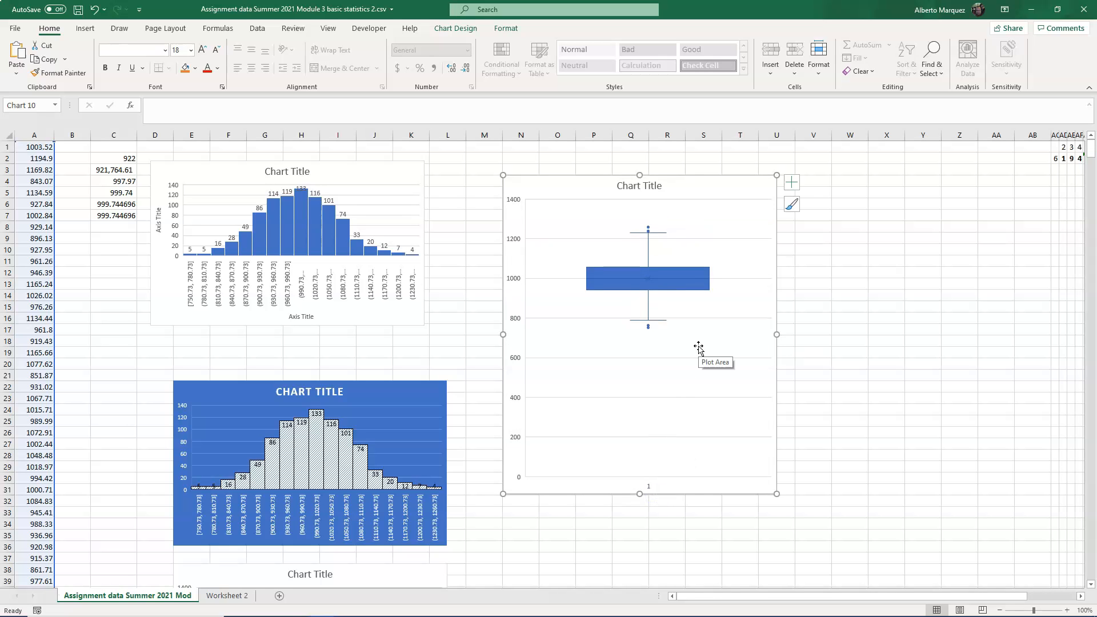
drag(776, 494, 815, 584)
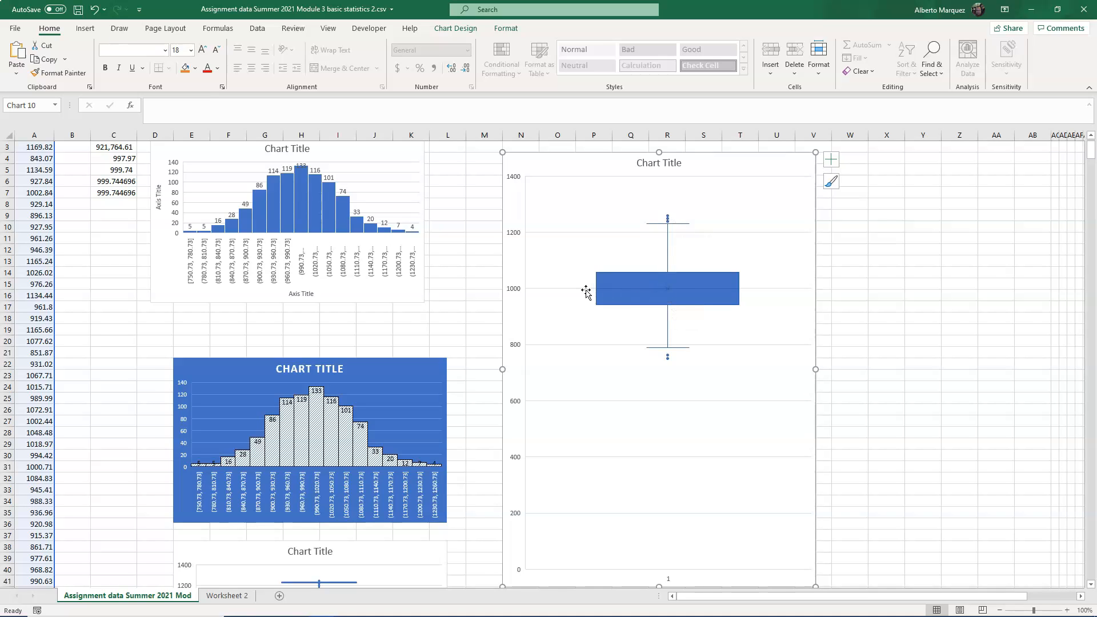
mouse_move(646, 294)
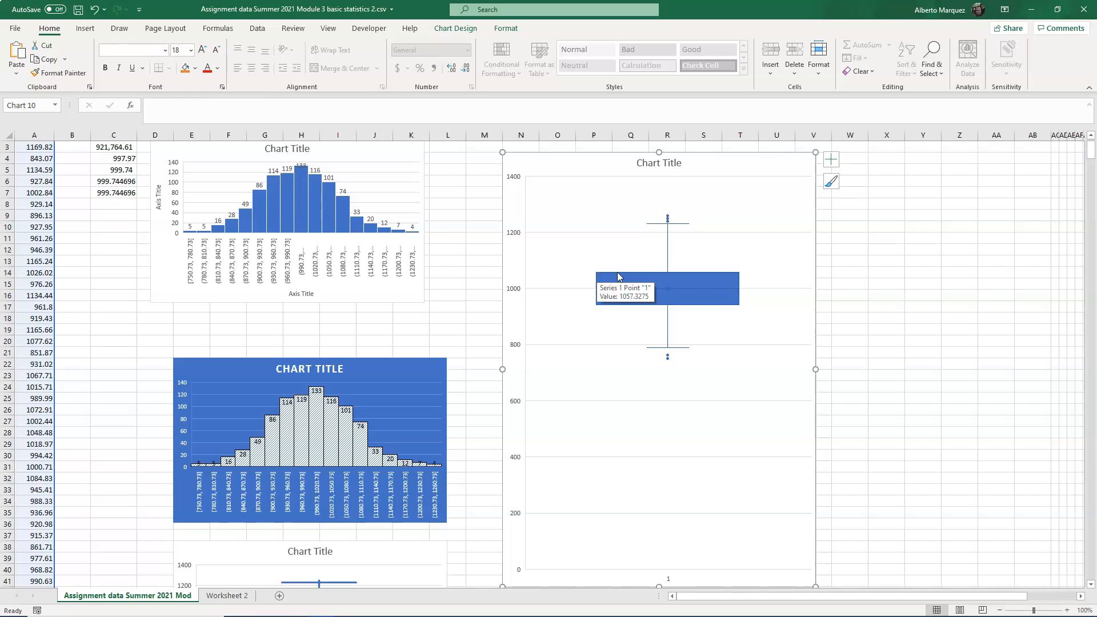
mouse_move(662, 275)
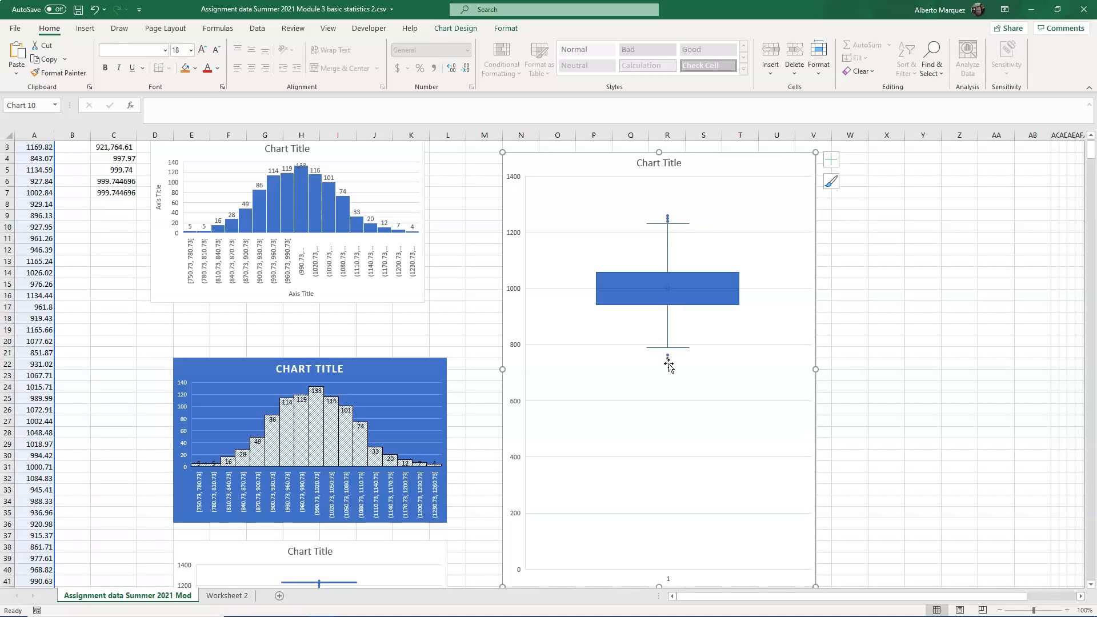
mouse_move(668, 360)
- Run Descriptive Statistics on column A with output at X7, including summary statistics and the 95% confidence level
click(257, 30)
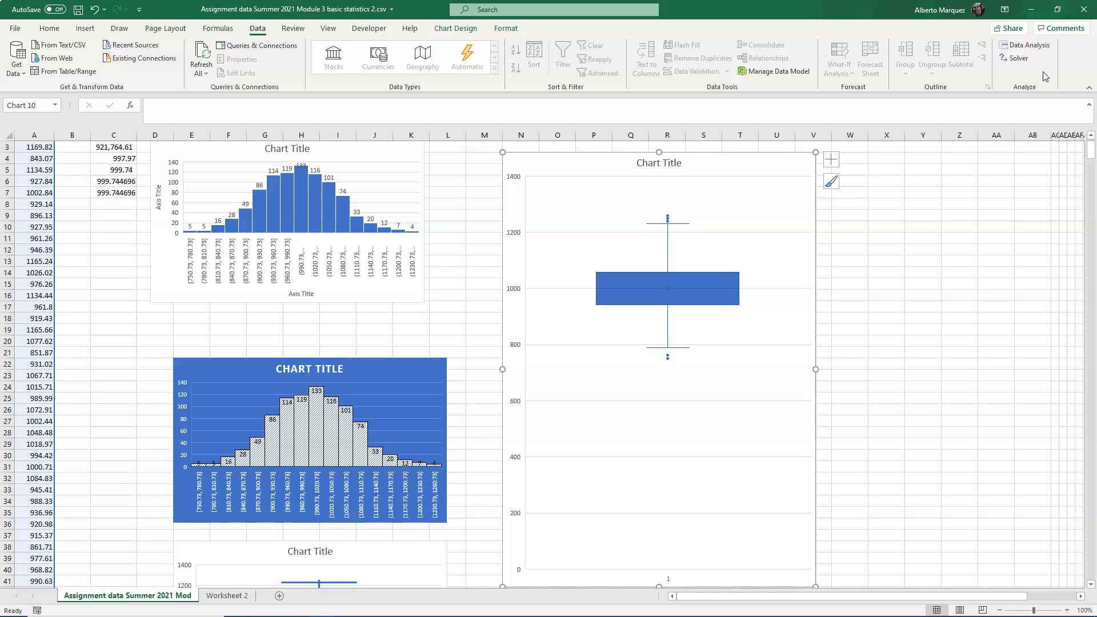
click(1039, 47)
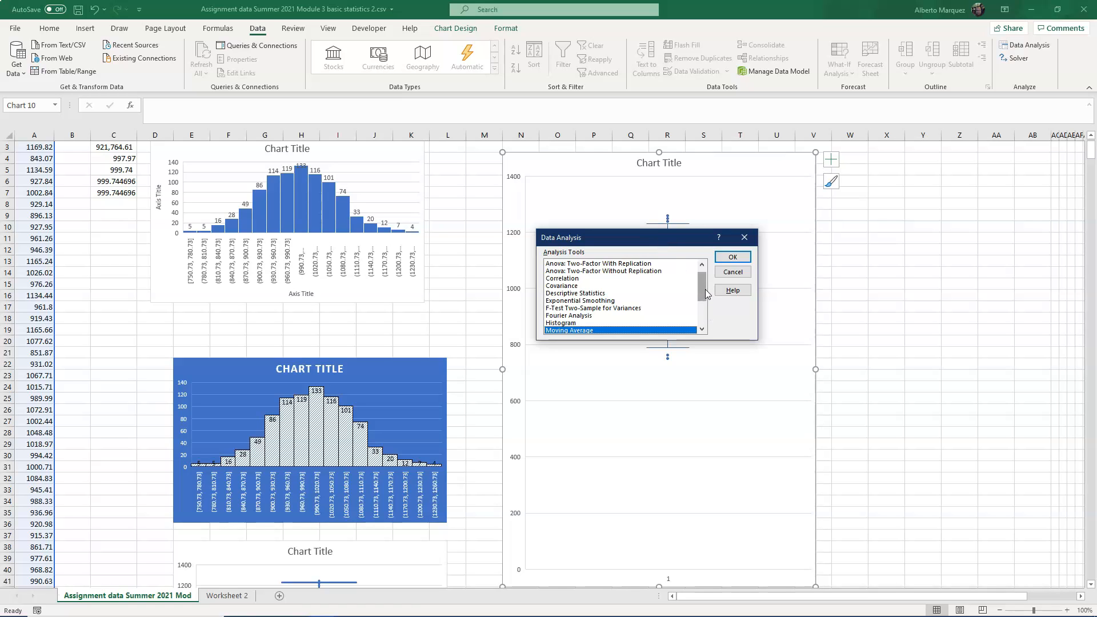
click(607, 294)
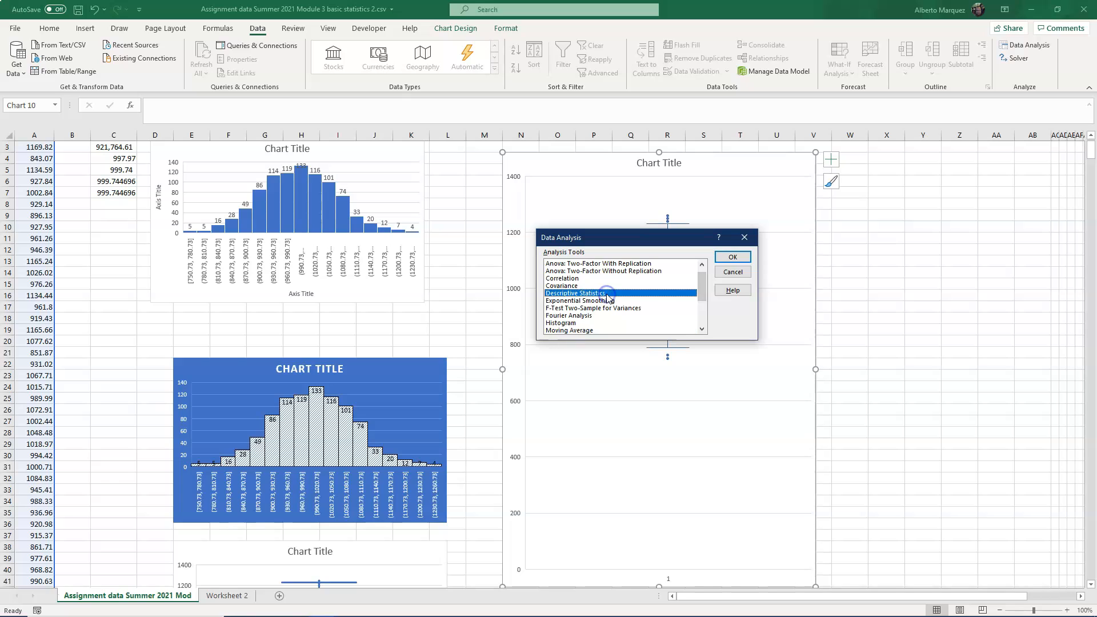
click(742, 257)
click(659, 214)
click(34, 135)
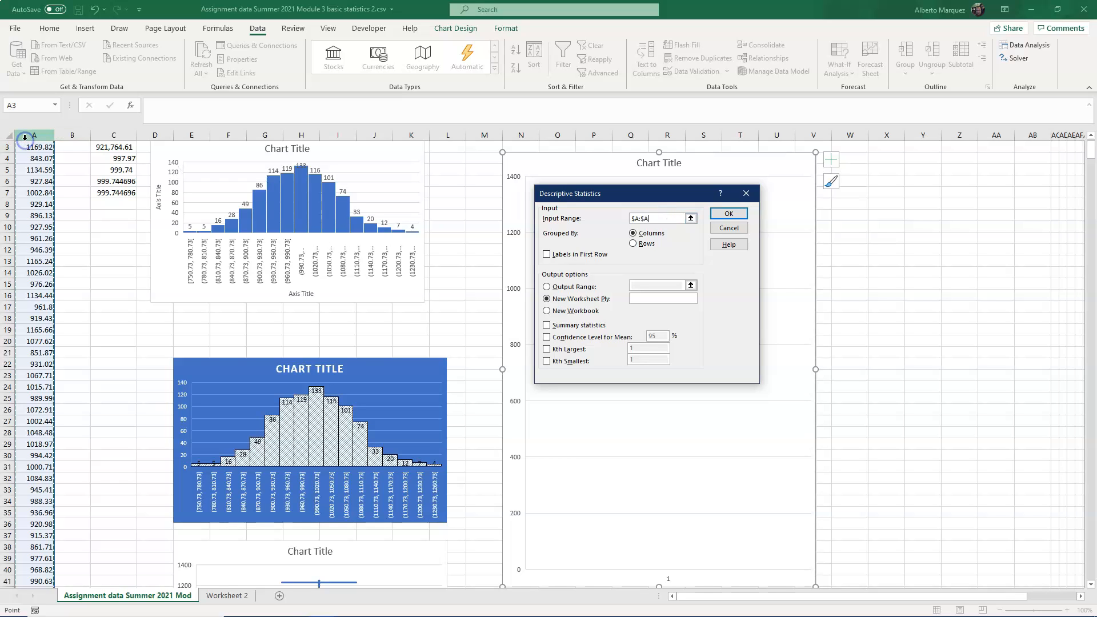
click(587, 287)
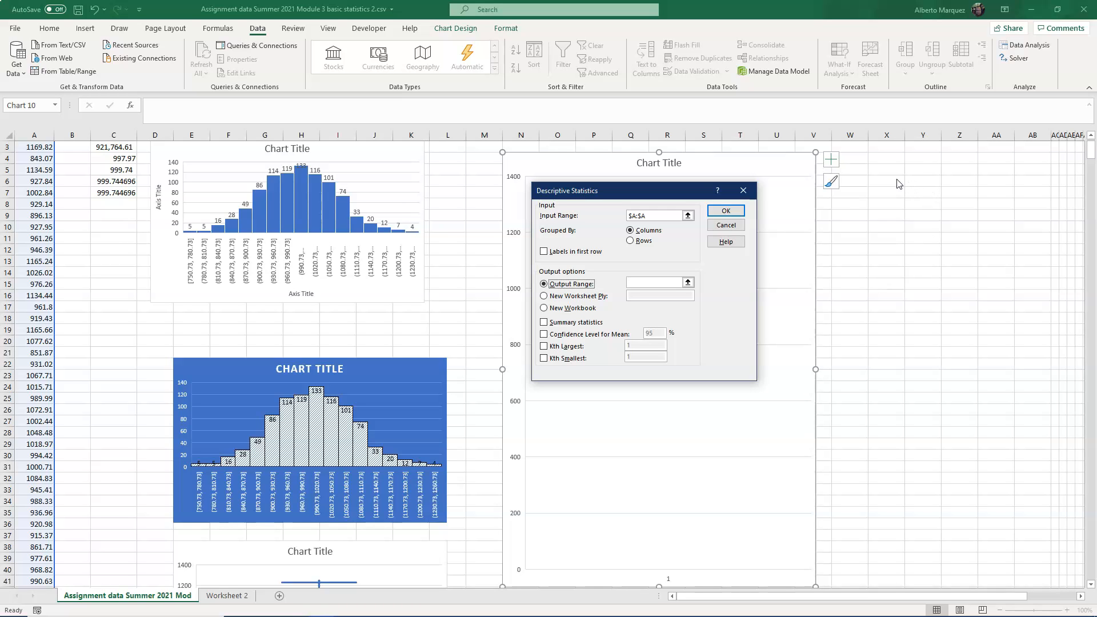
click(637, 283)
click(901, 190)
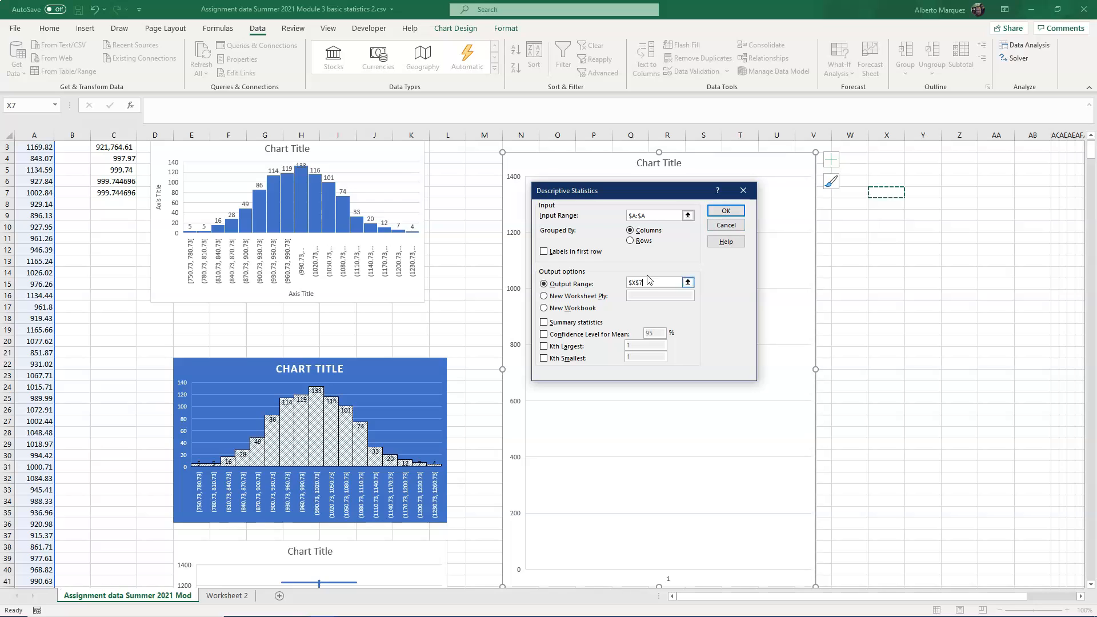
click(544, 334)
click(542, 320)
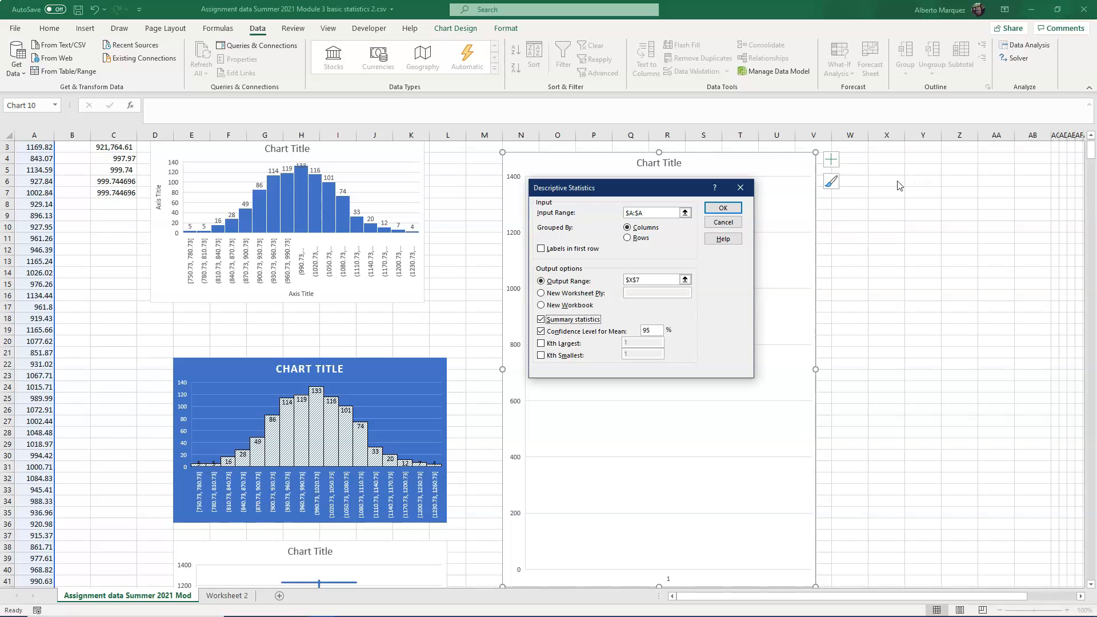
click(733, 209)
- Autofit columns X and Y so the statistics output is fully readable
click(896, 134)
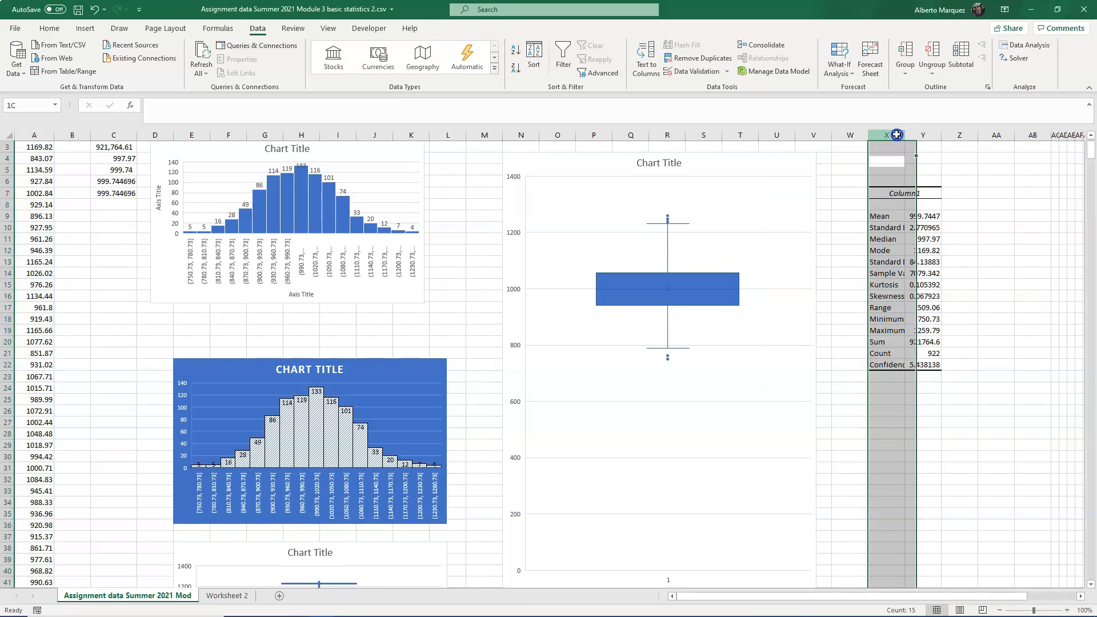
drag(896, 135, 920, 135)
double_click(905, 135)
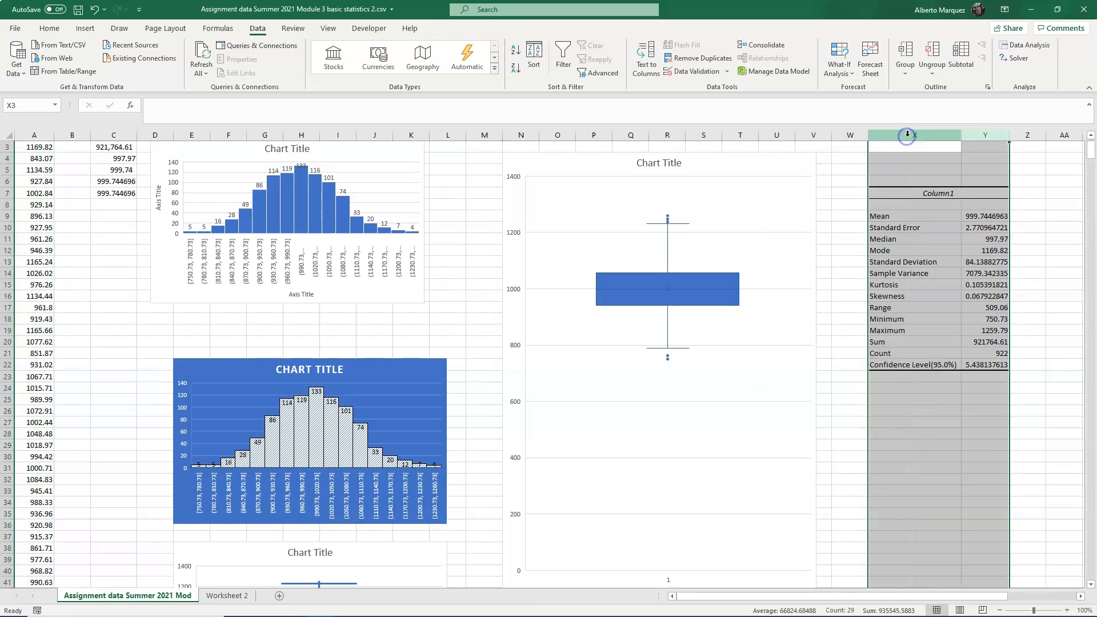
click(969, 212)
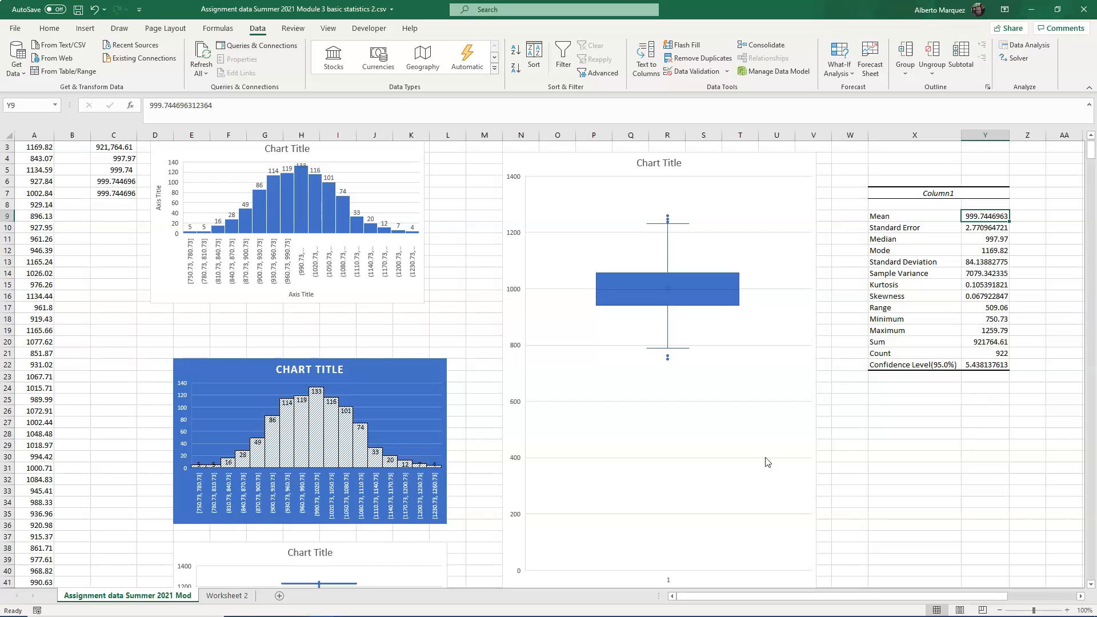
- On Worksheet 2, run Descriptive Statistics on columns A and B with summary statistics, outputting at cell E4
click(229, 598)
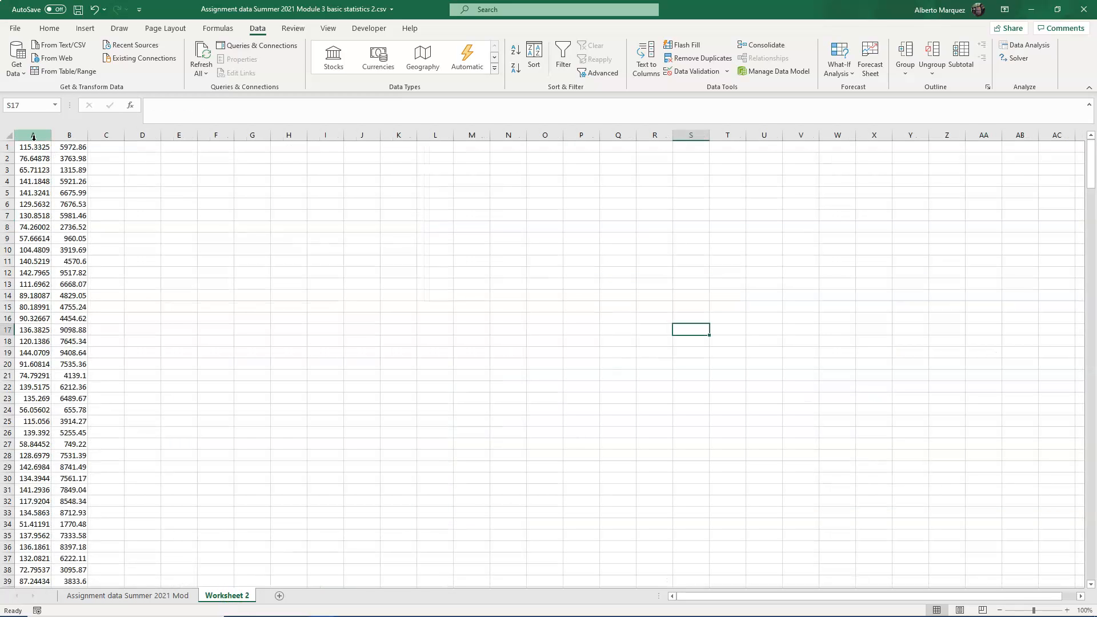
click(1023, 45)
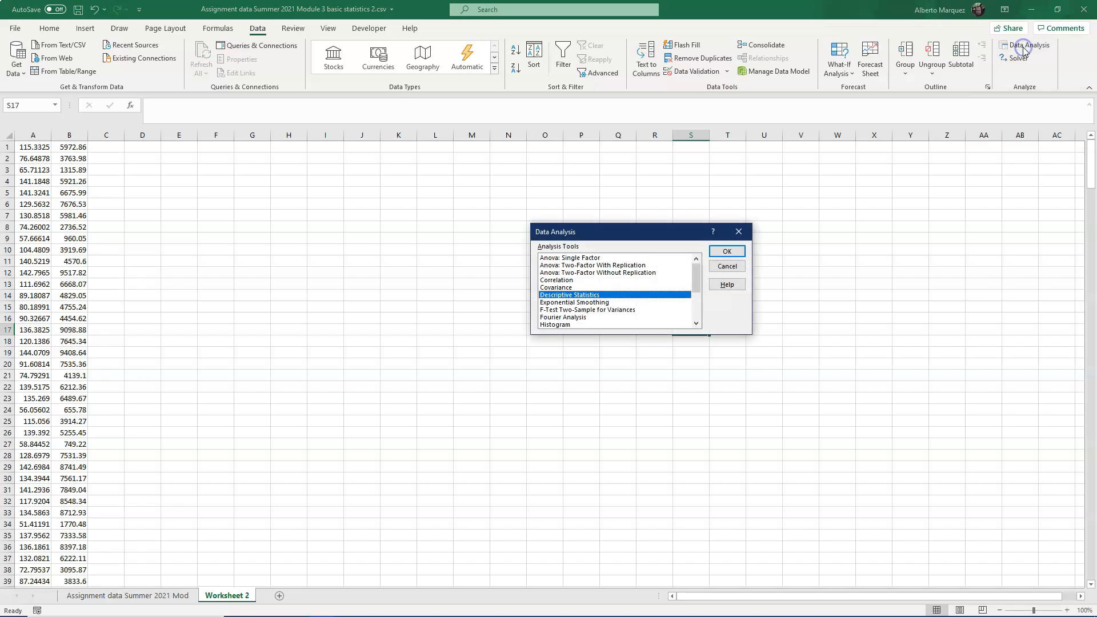
click(733, 255)
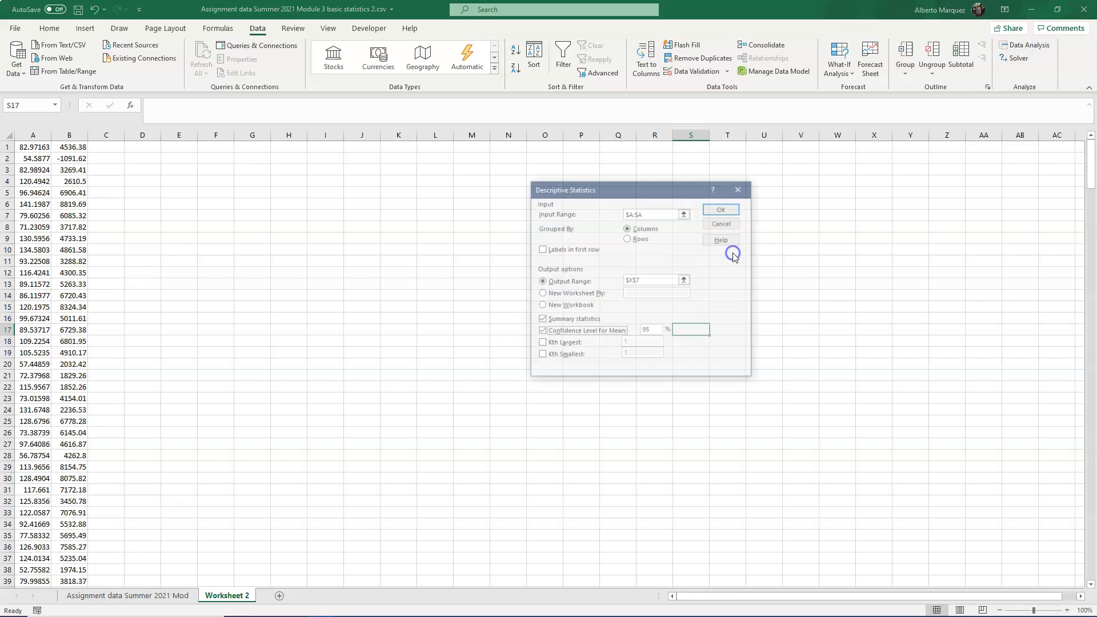
click(656, 212)
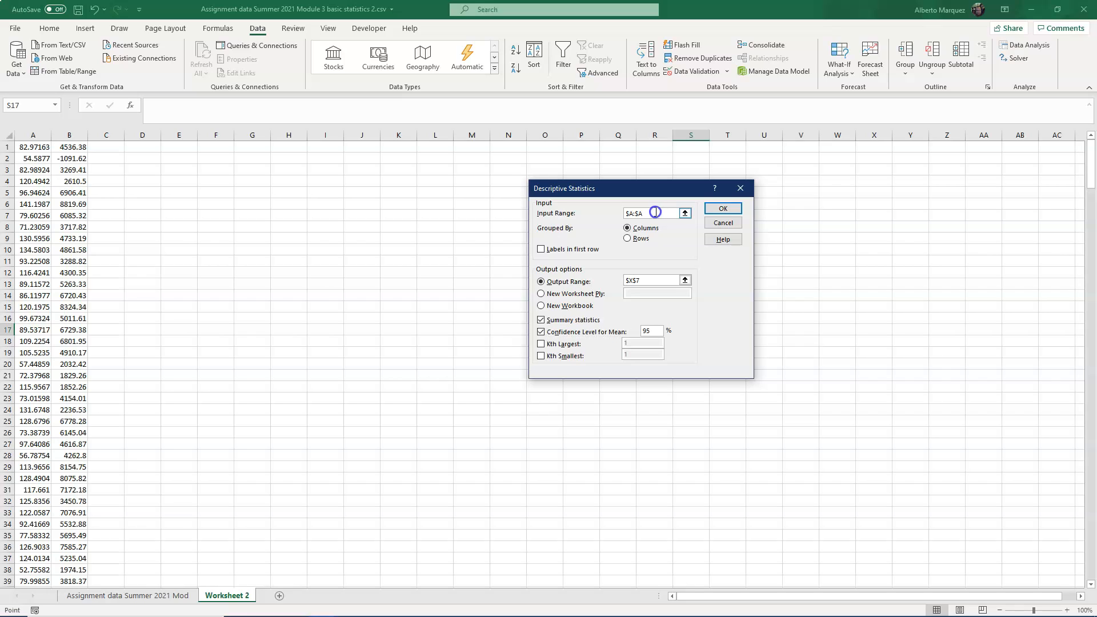
drag(21, 136, 69, 135)
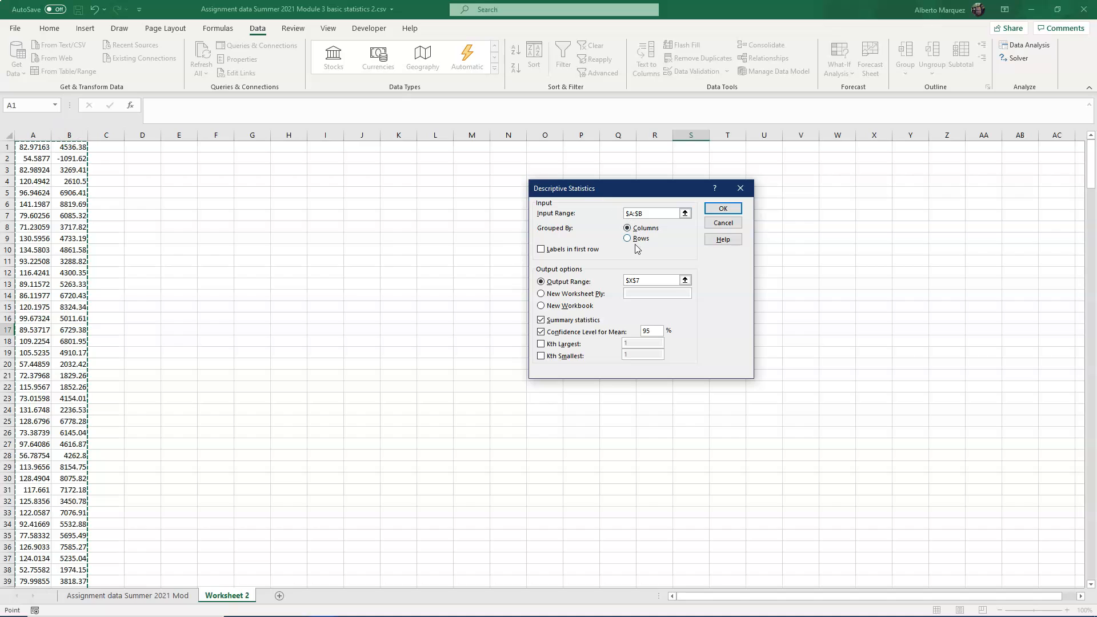
click(647, 280)
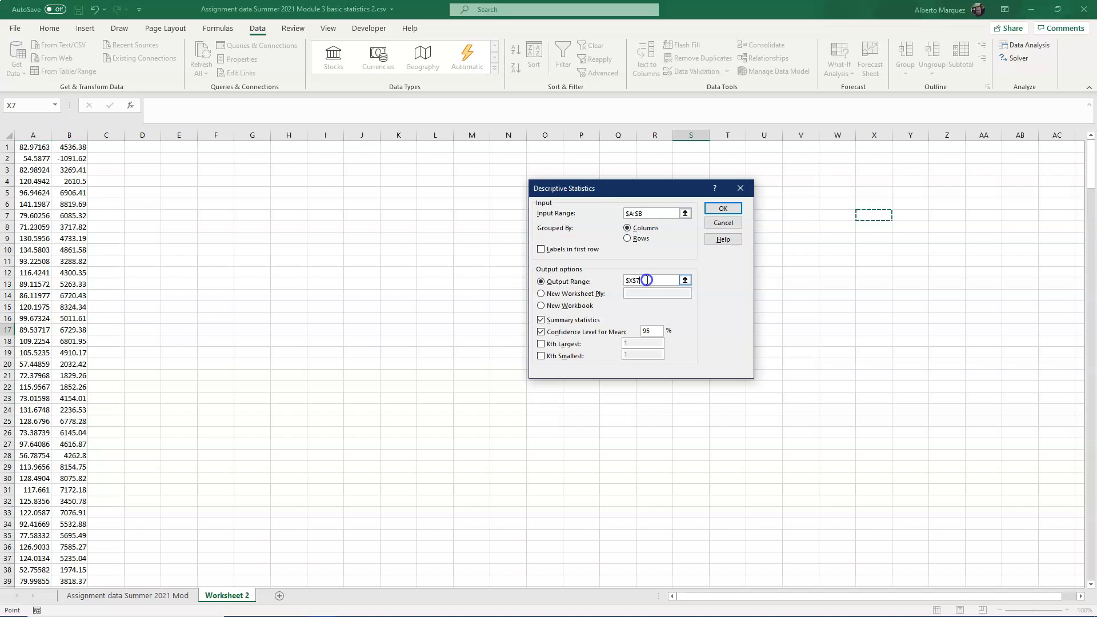
click(193, 169)
click(590, 280)
key(Down)
click(722, 209)
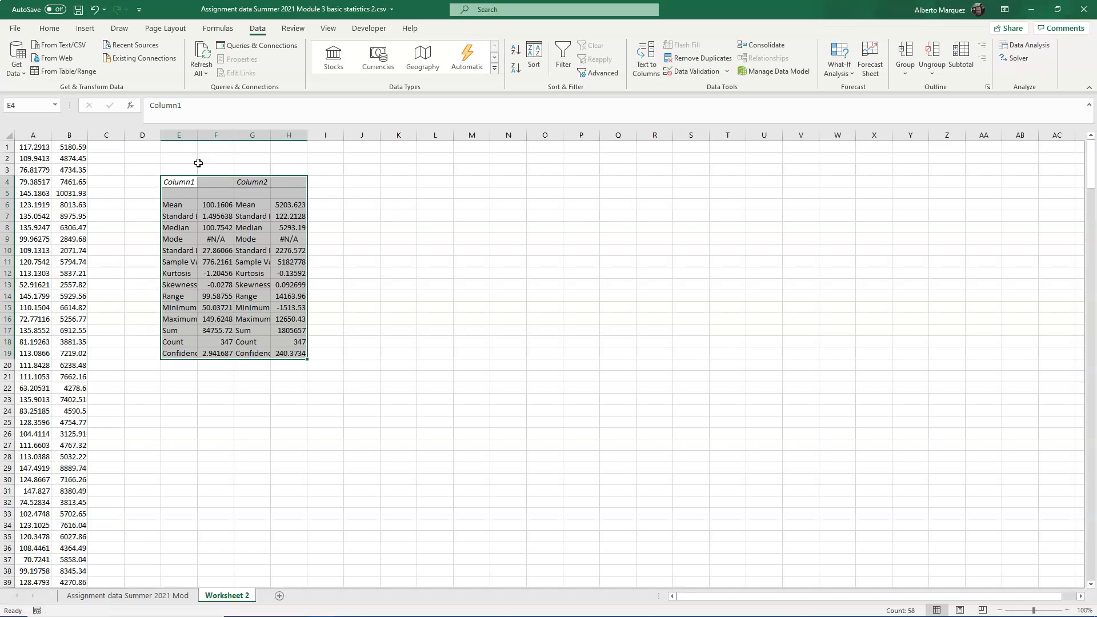
- Autofit columns E through H so the two-column statistics output is fully readable
drag(184, 135, 289, 132)
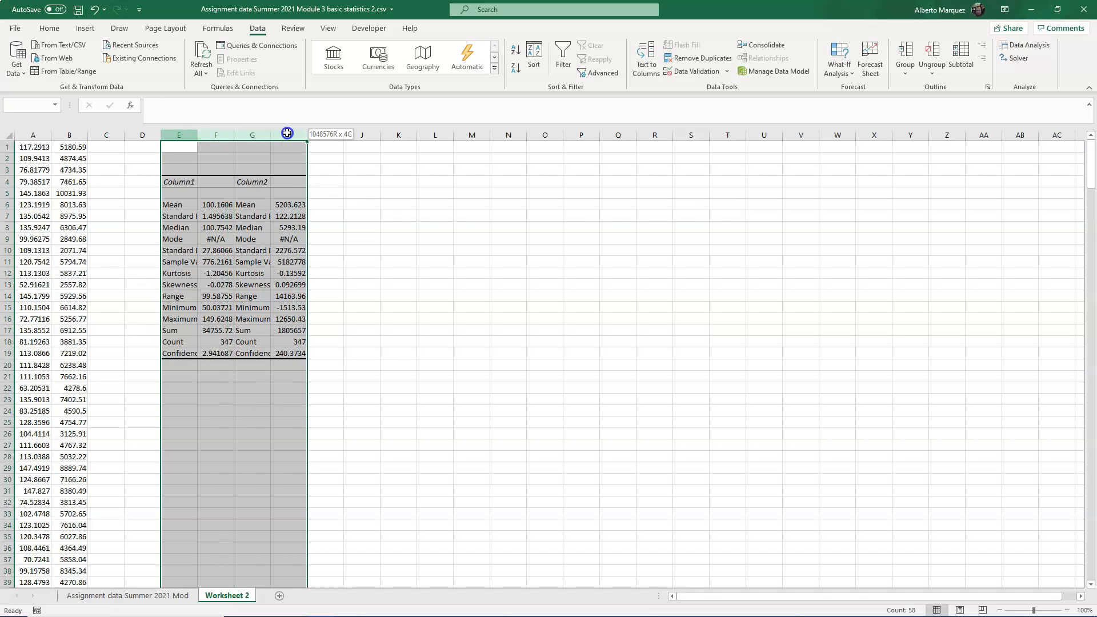
double_click(271, 135)
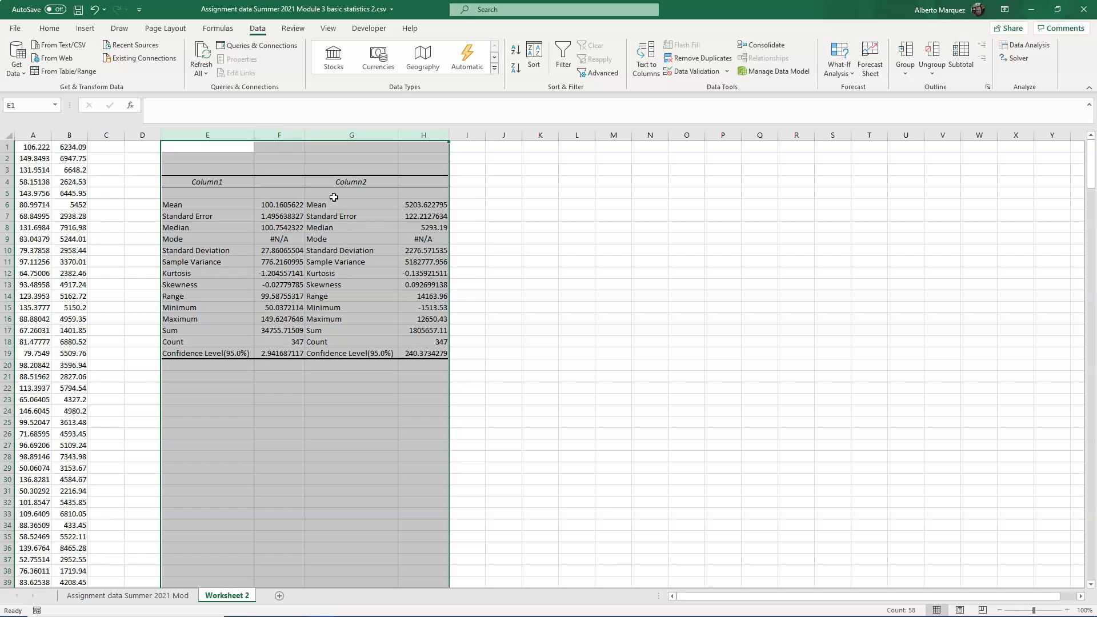
click(348, 239)
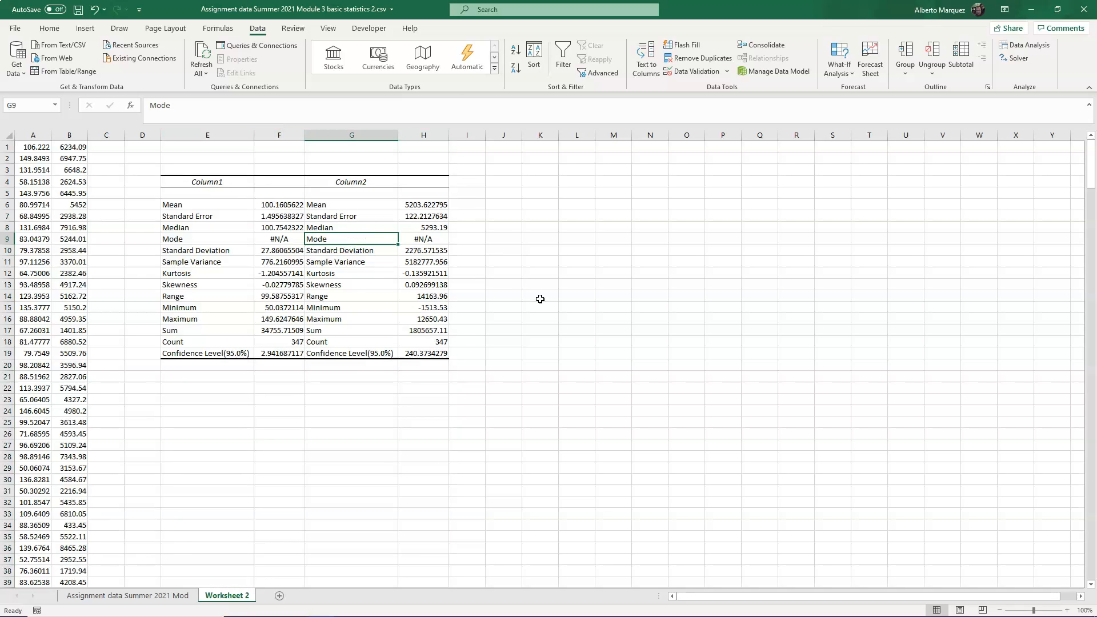
- Add a new worksheet and enter the labels 'n' in C6 and 'trials' in B6
click(279, 596)
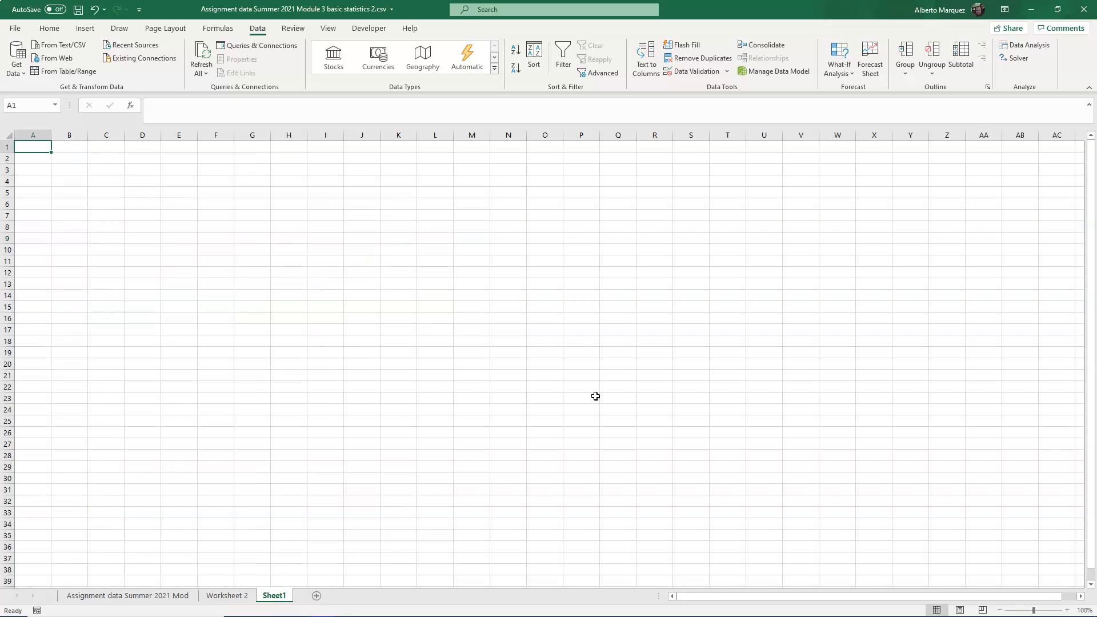
click(113, 201)
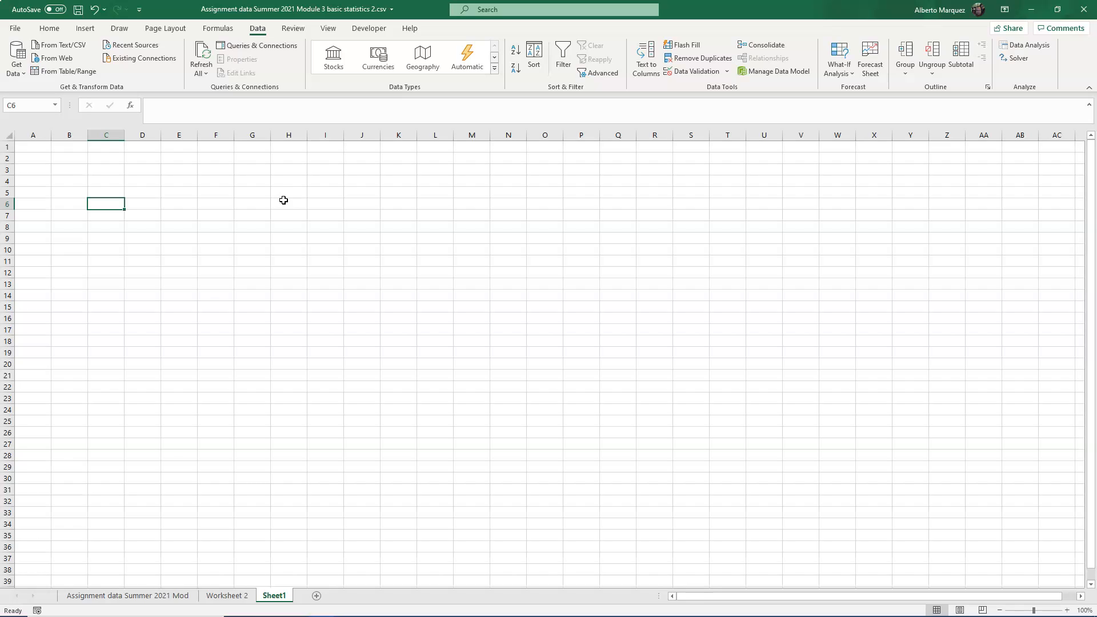
text(n)
key(Tab)
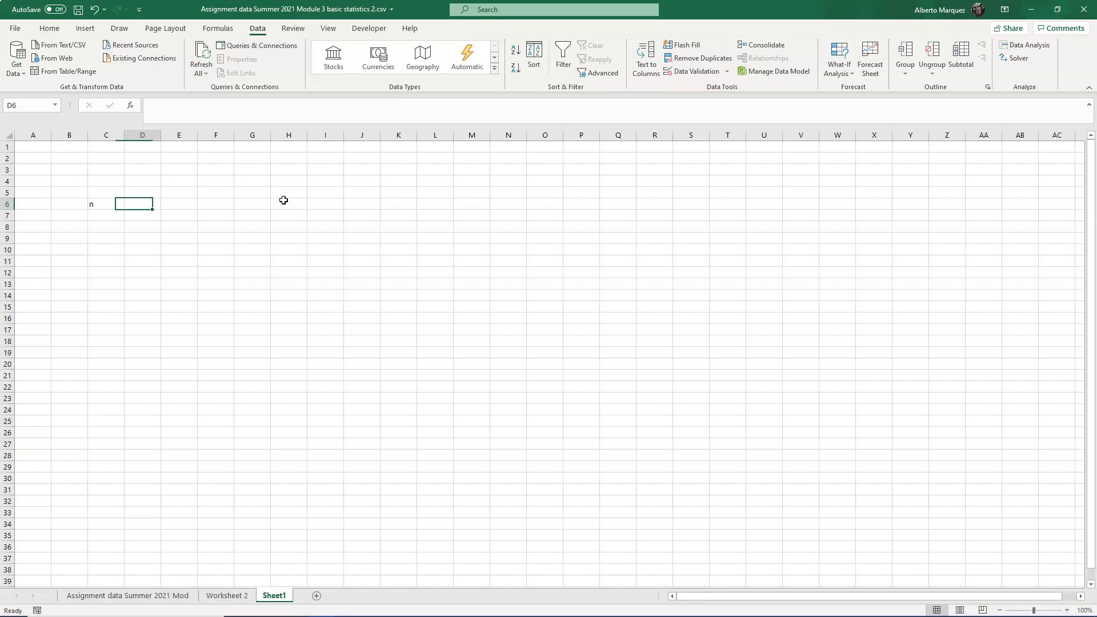
key(Left)
key(Left)
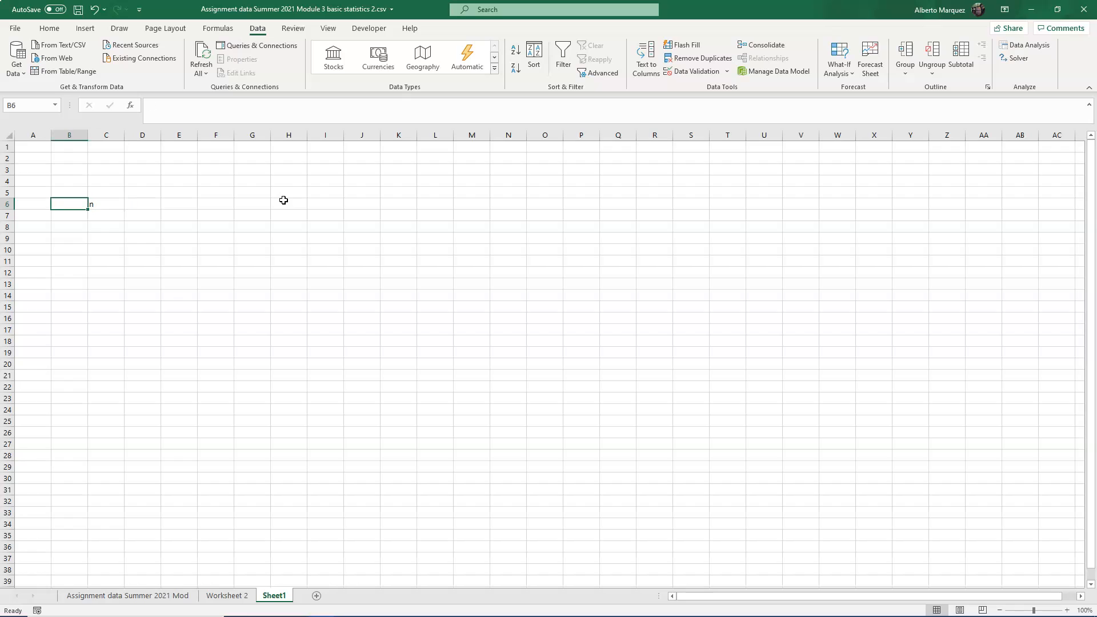
text(trials)
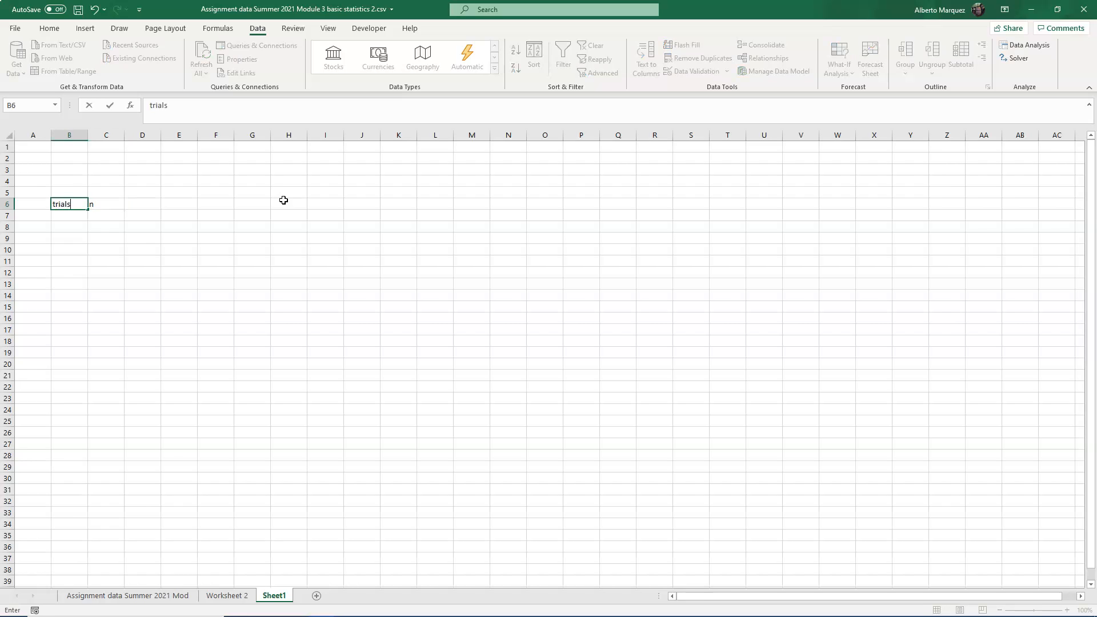
key(Return)
- Enter the labels 'x' and 'successes' in row 7, and 'p' and 'probability of success' in row 8
key(Right)
text(x)
key(Left)
text(suc)
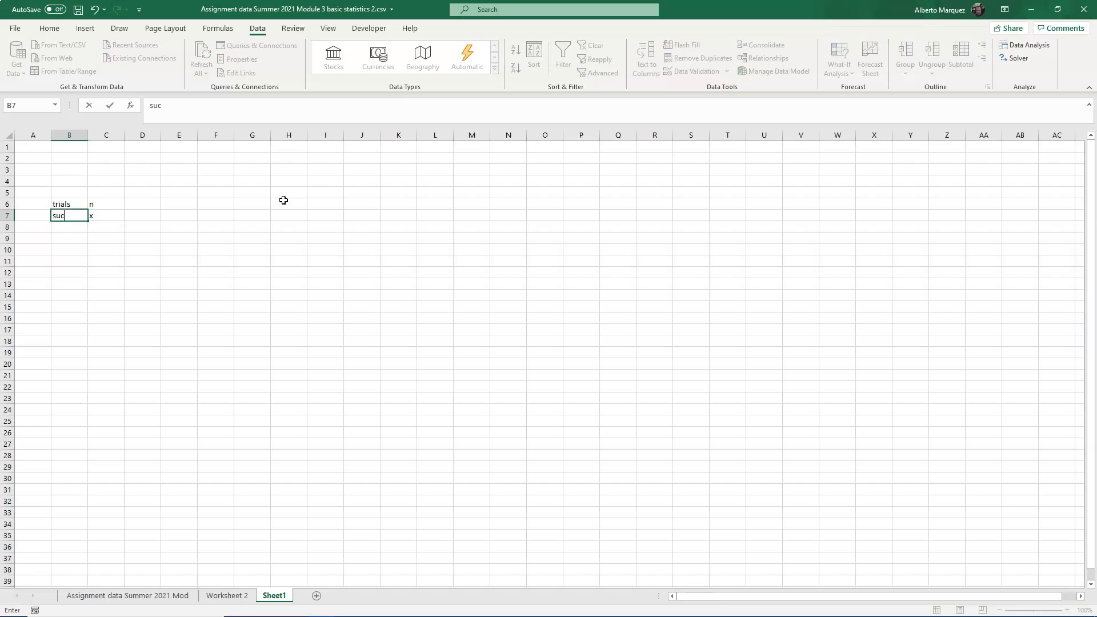
text(cesses)
key(Right)
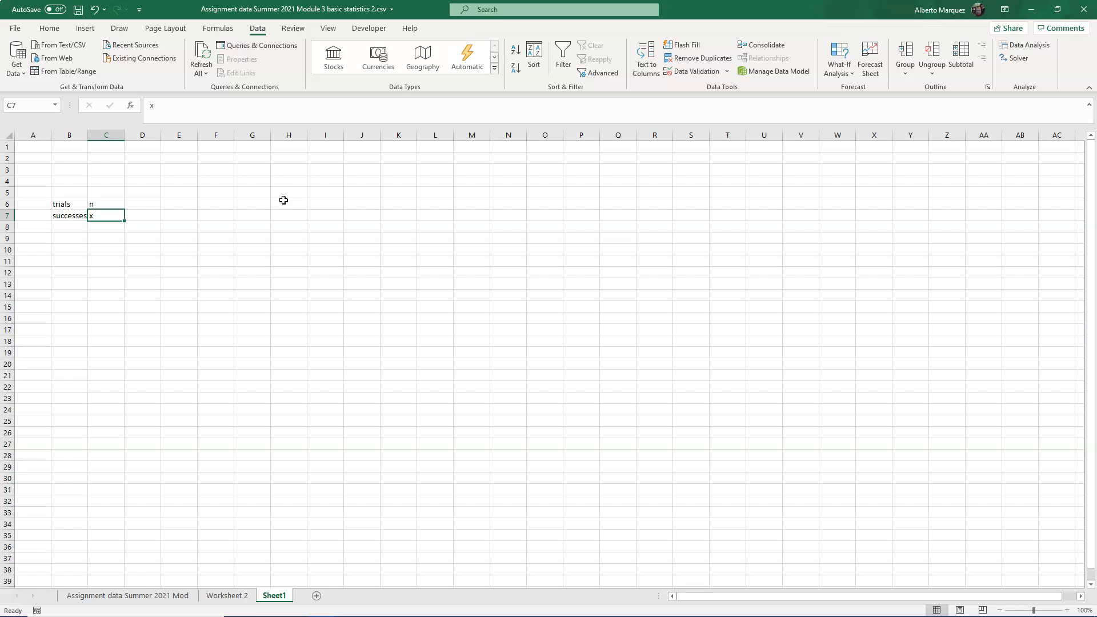
key(Down)
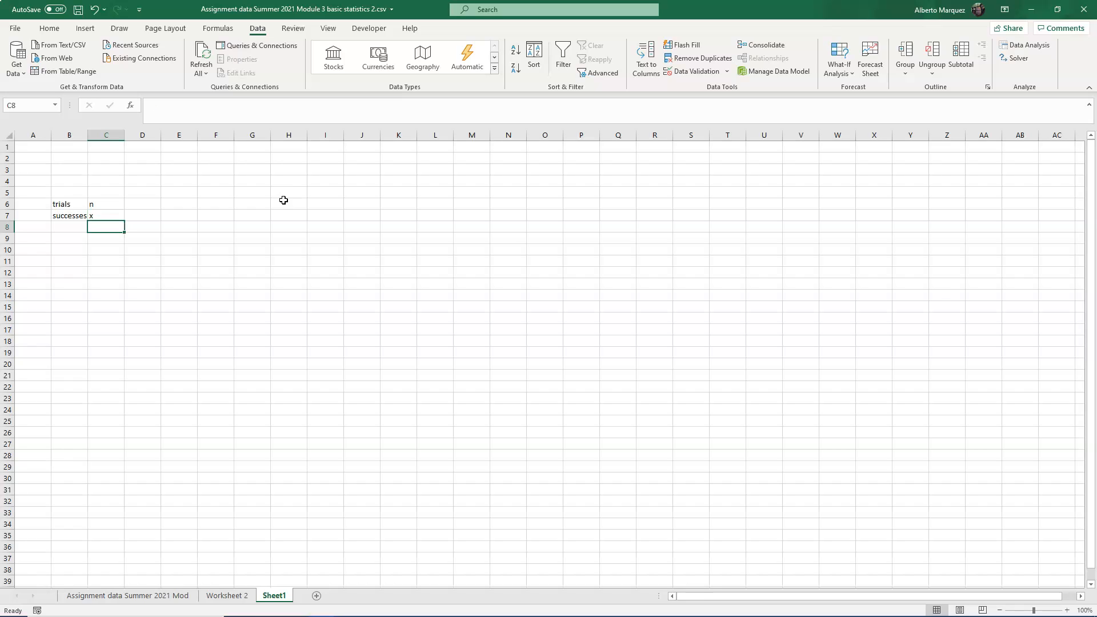
text(p)
key(Left)
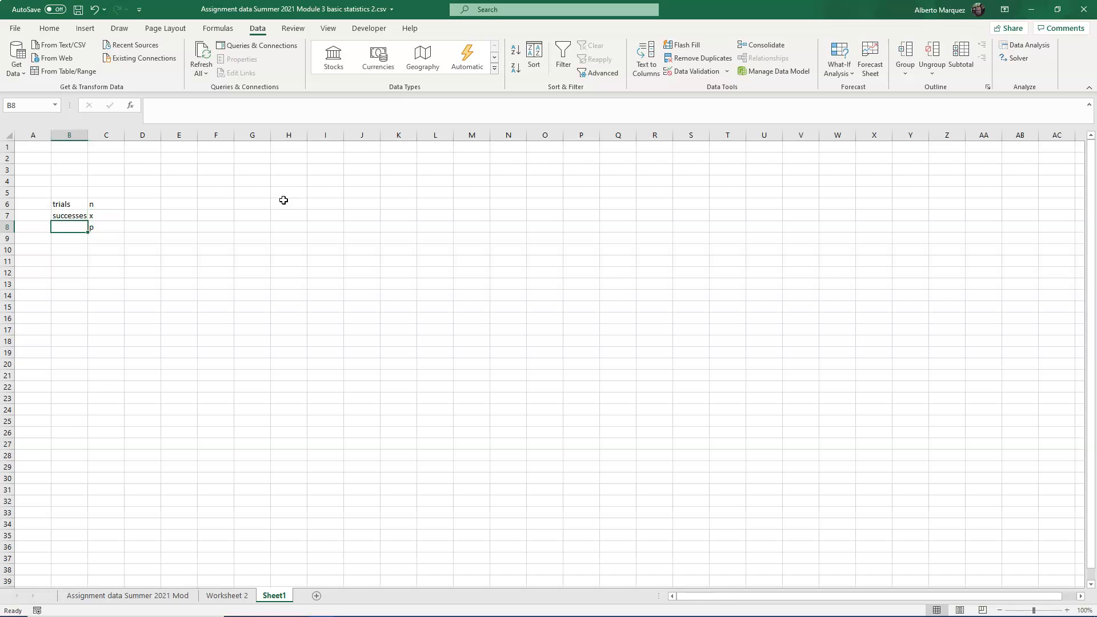
text(probability)
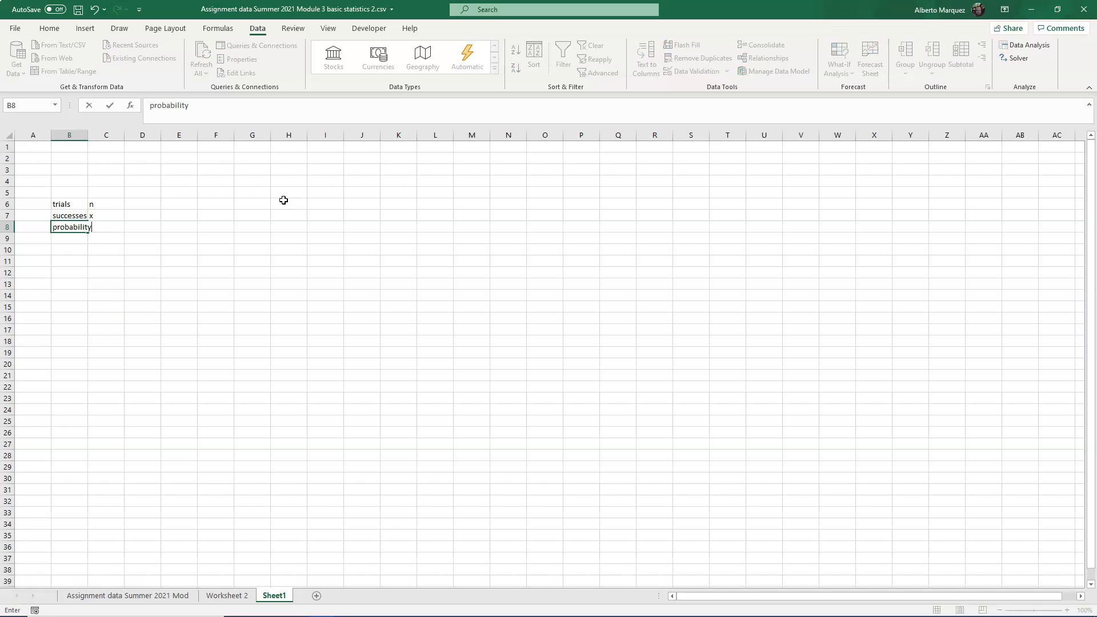
key(Return)
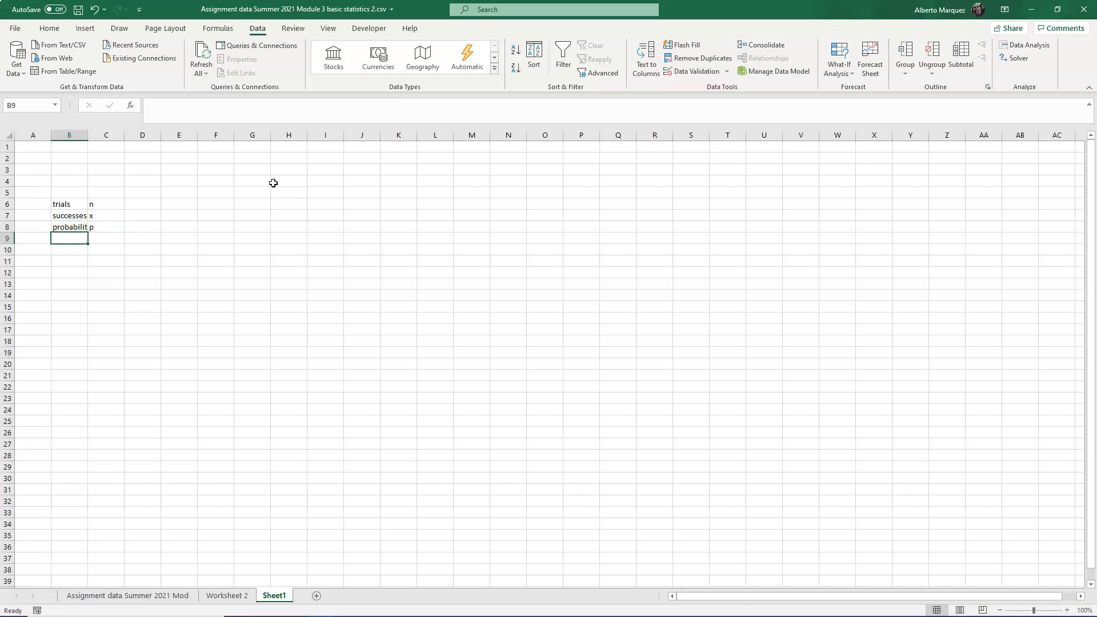
- Autofit column B so the label text fits
click(80, 134)
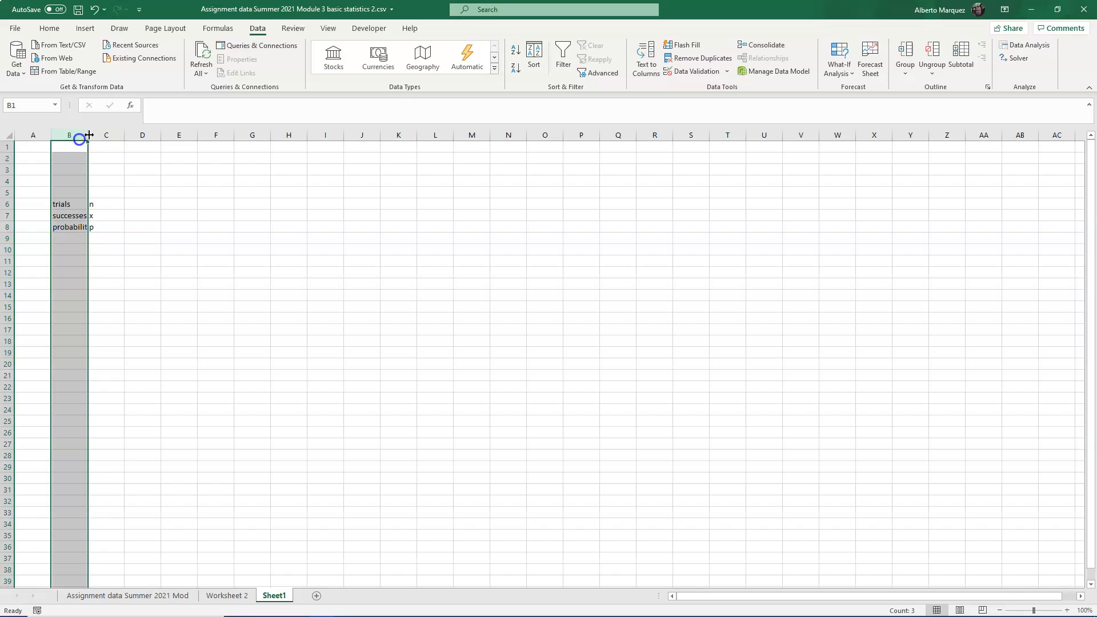
double_click(89, 135)
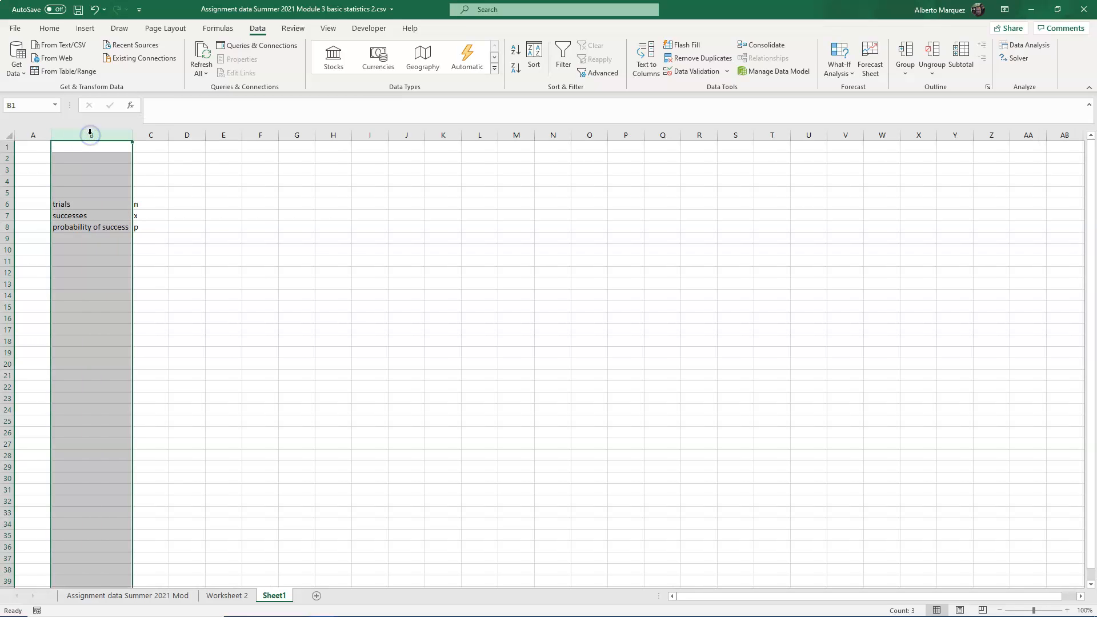
click(196, 208)
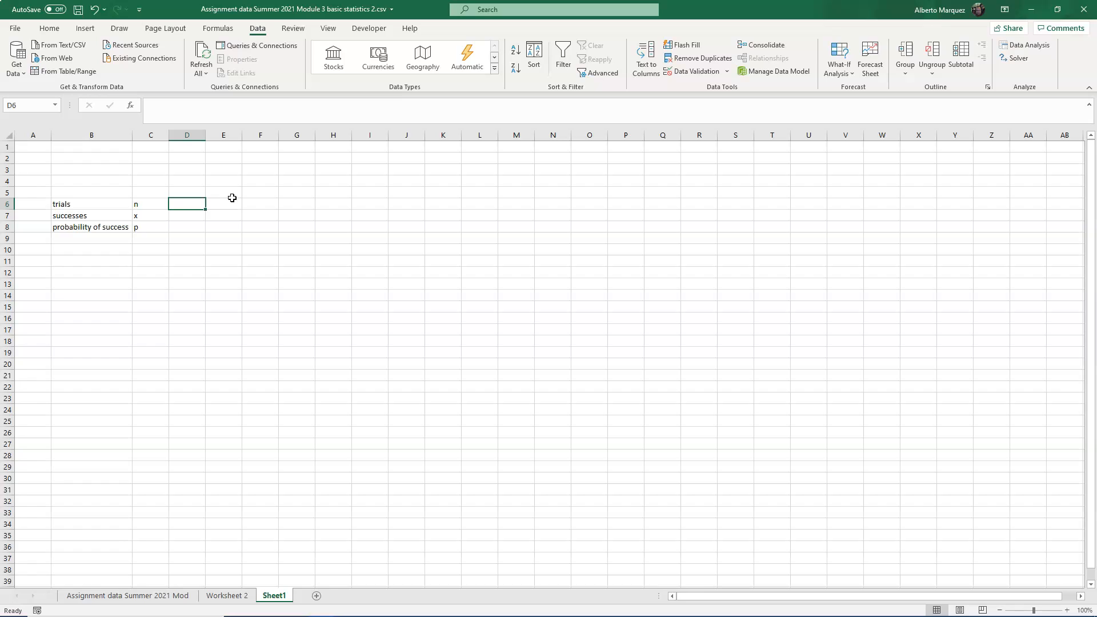
- Enter 10 as the number of trials in D6 and 0.2 as the probability of success in D8
key(Right)
key(Right)
key(Left)
key(Left)
text(1)
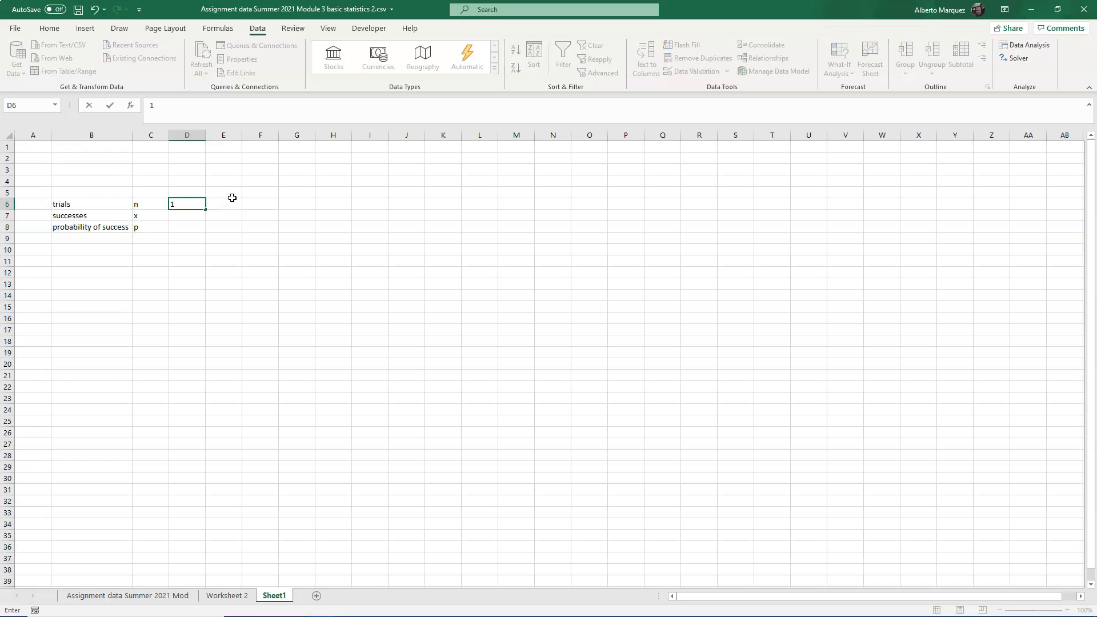
text(0)
key(Return)
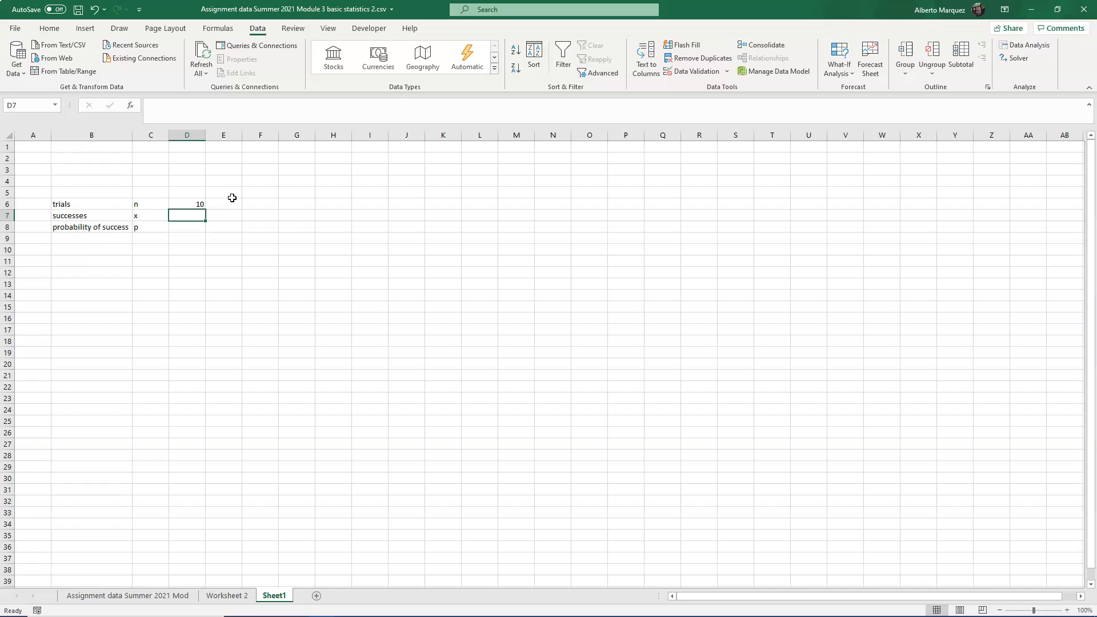
key(Return)
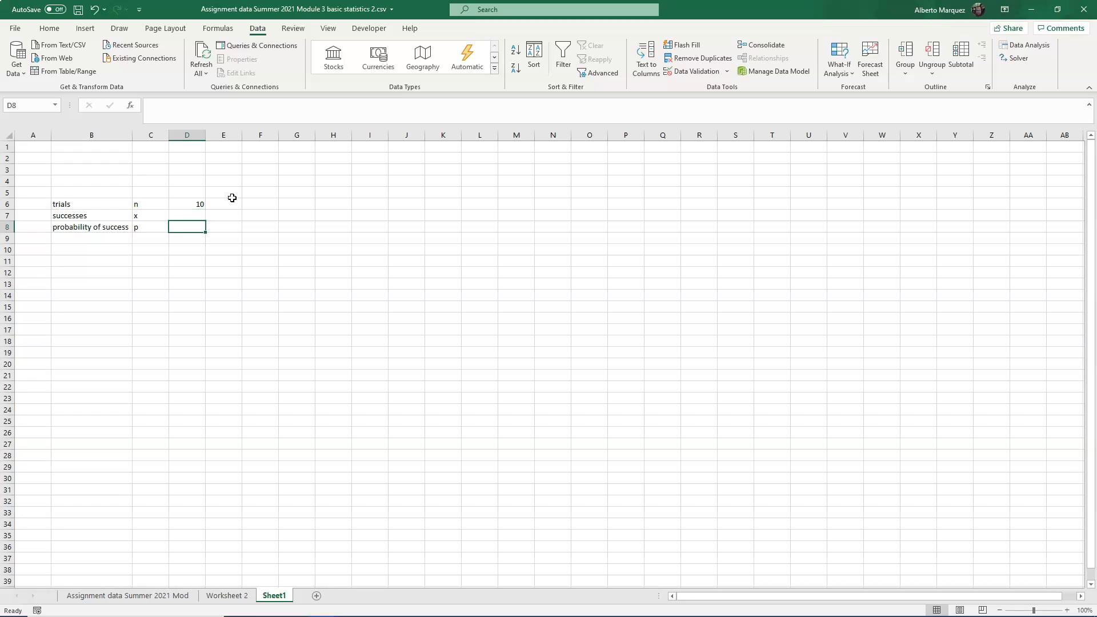
text(.)
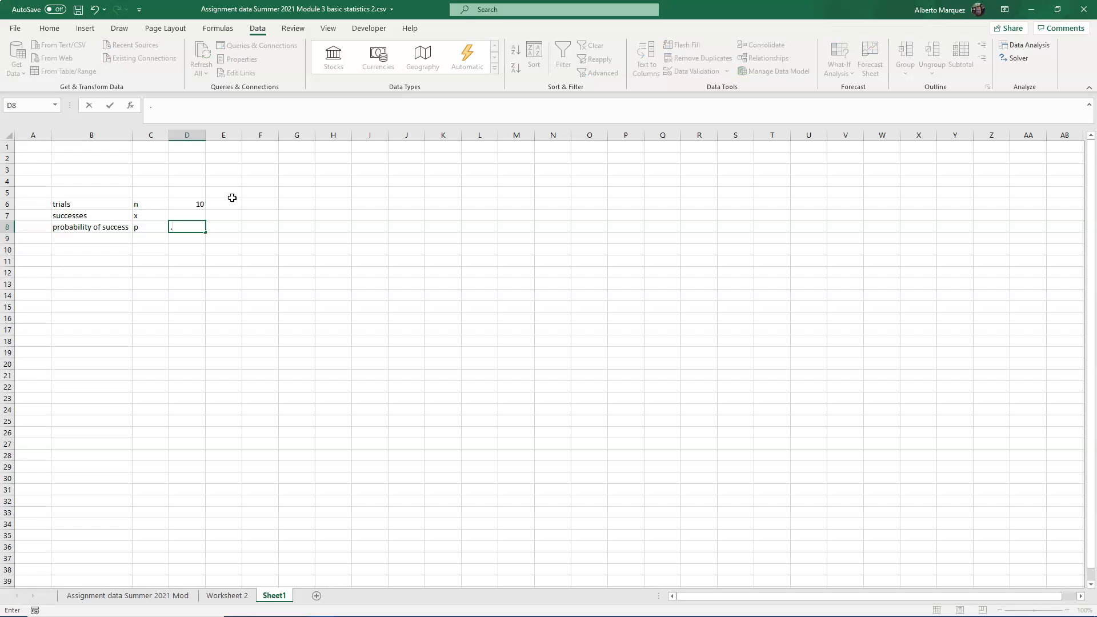
text(2)
key(Return)
- Enter success counts 0 to 3 in F8:F11 and fill the series down to 10 in F18
key(Right)
key(Right)
key(Right)
key(Up)
key(Left)
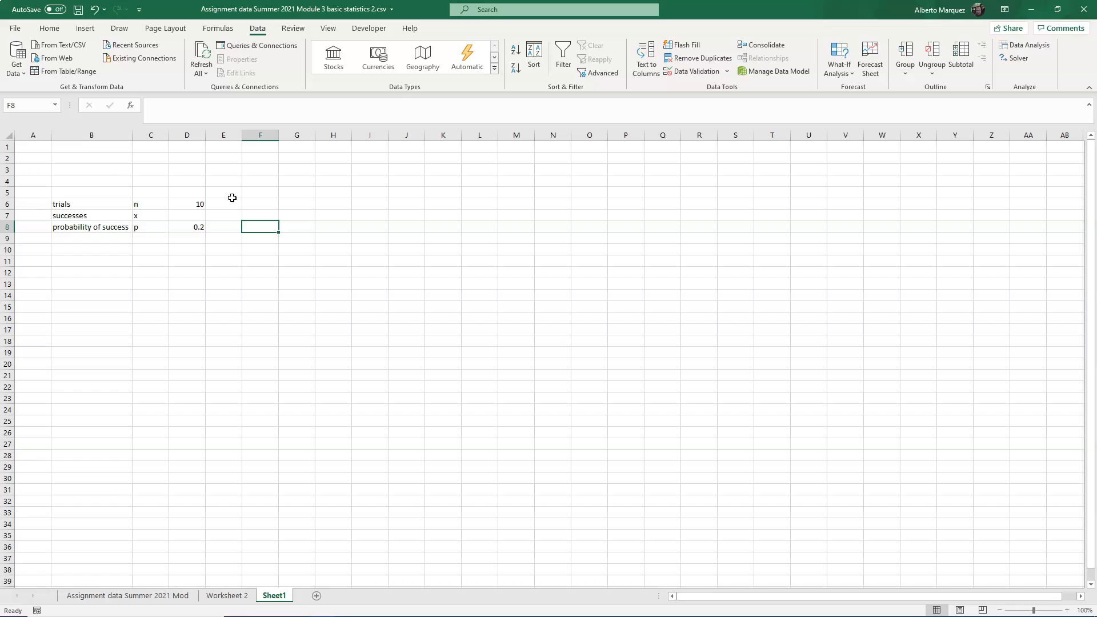
text(0)
key(Return)
text(1)
key(Return)
text(2)
key(Return)
text(3)
key(Up)
key(shift+Down)
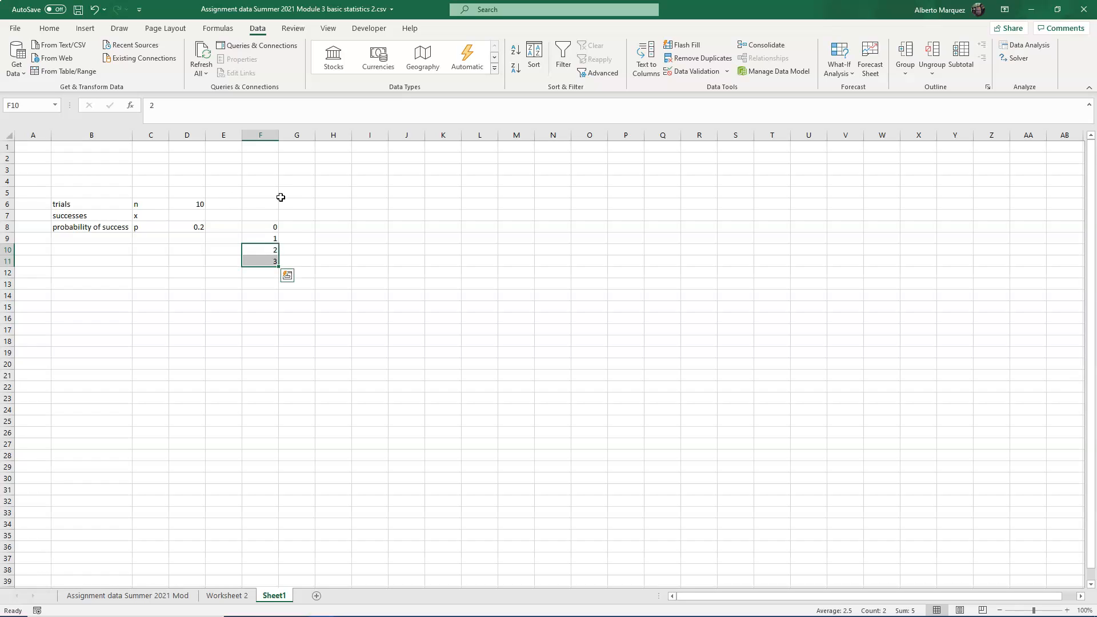
drag(277, 267, 286, 343)
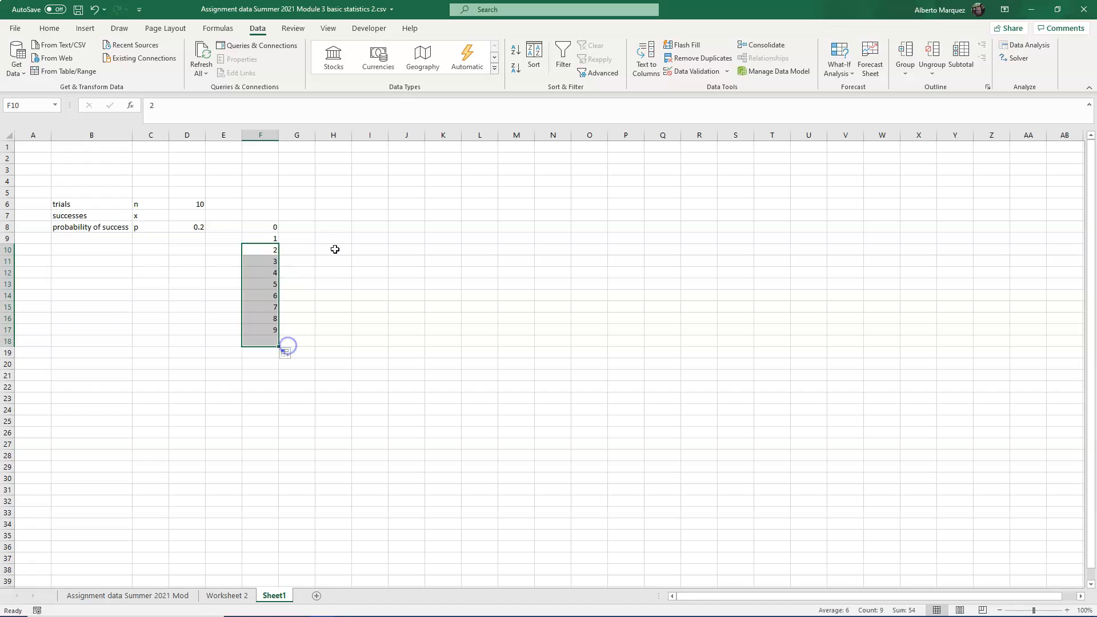
- In G8 enter =BINOMDIST(F8,$D$6,$D$8,FALSE) and fill it down to G18
click(300, 225)
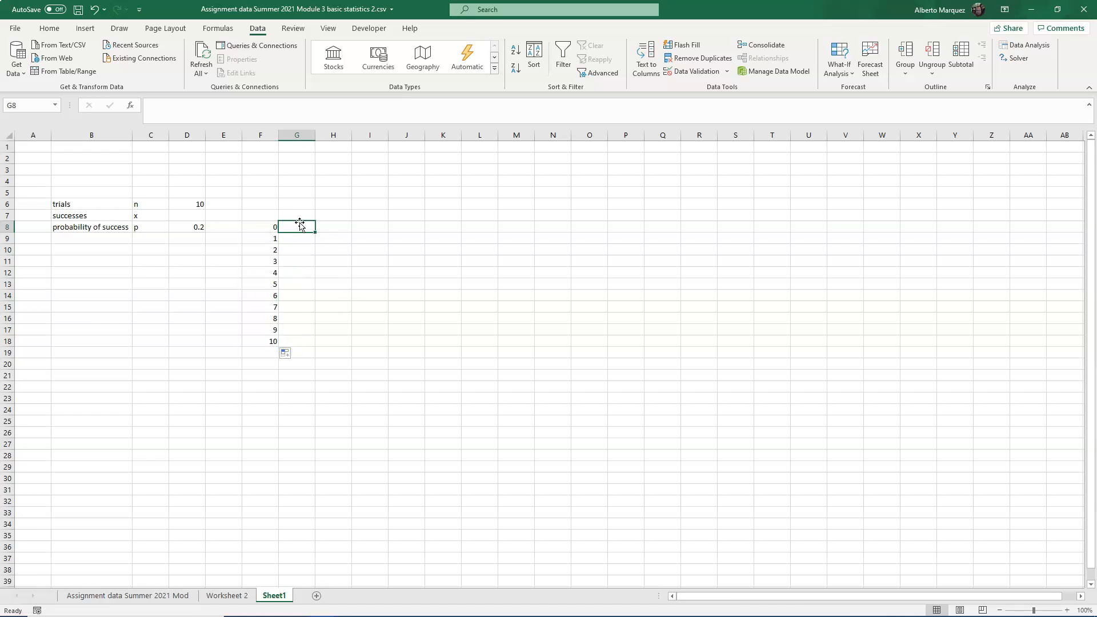
text(=)
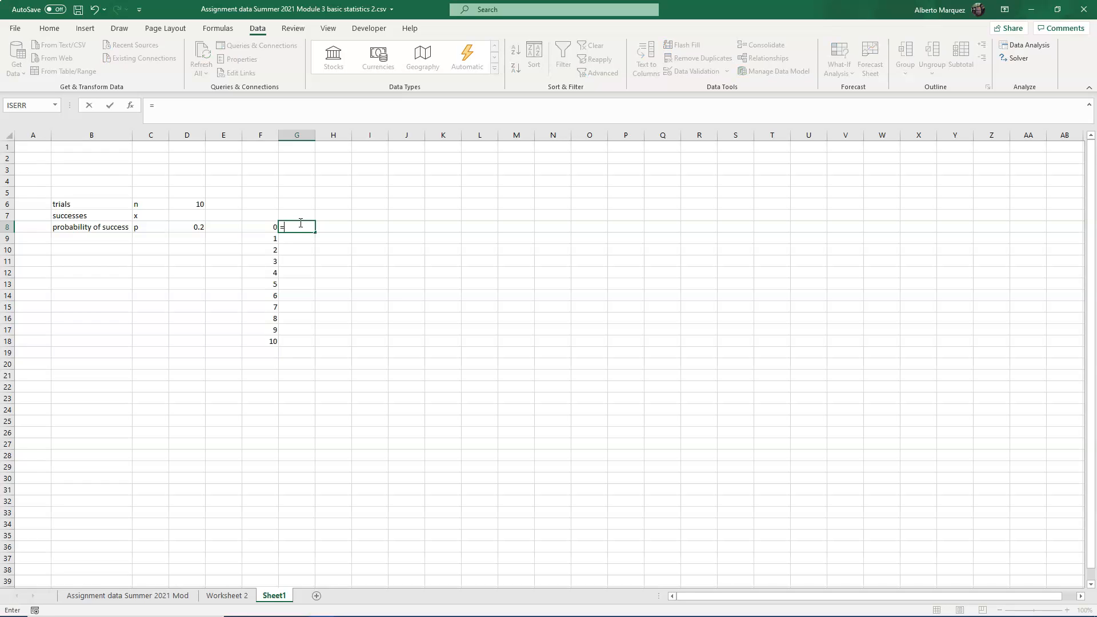
text(bim)
key(BackSpace)
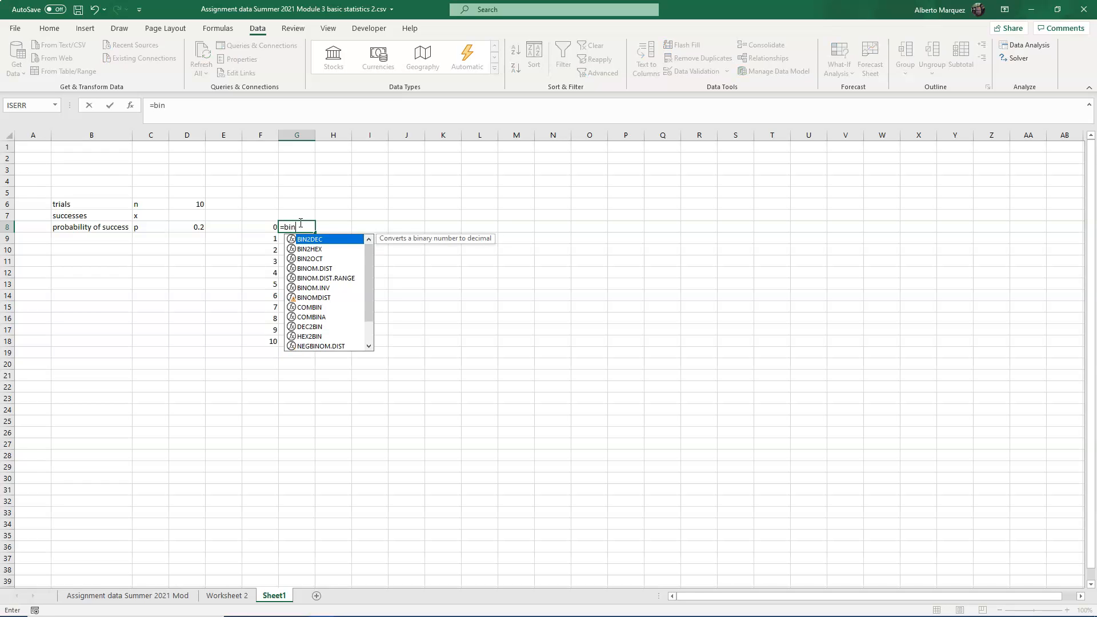
text(no)
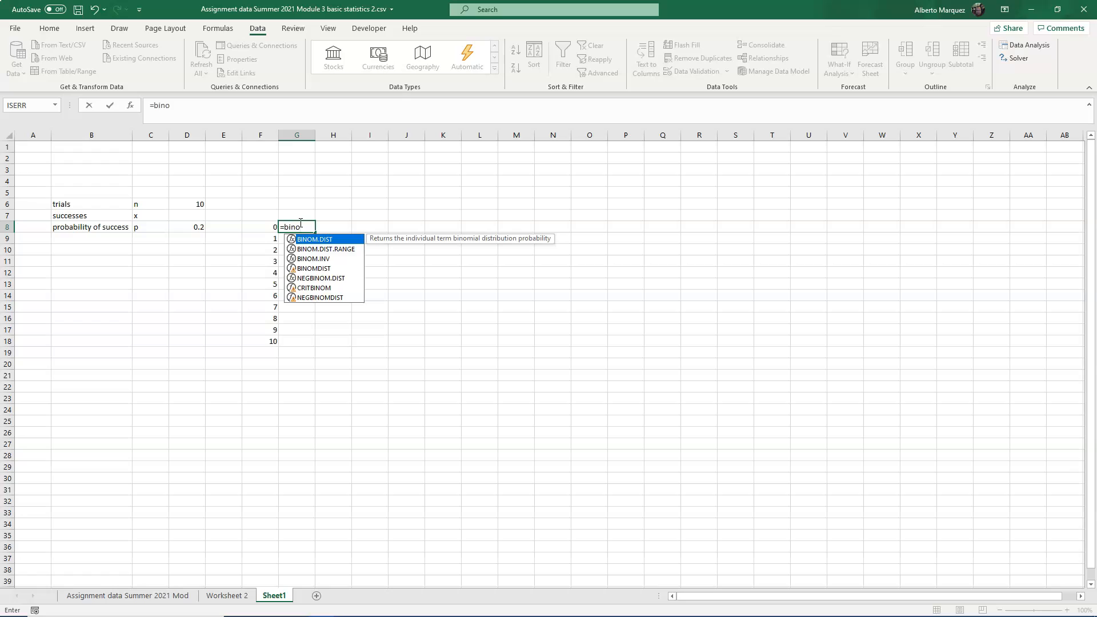
text(mdist()
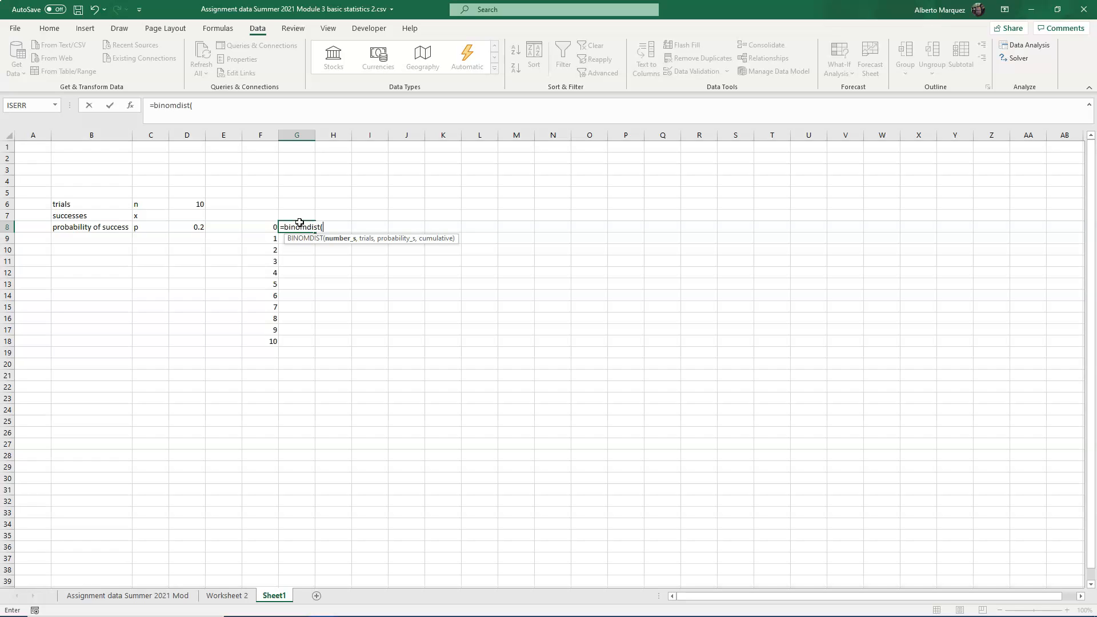
key(Left)
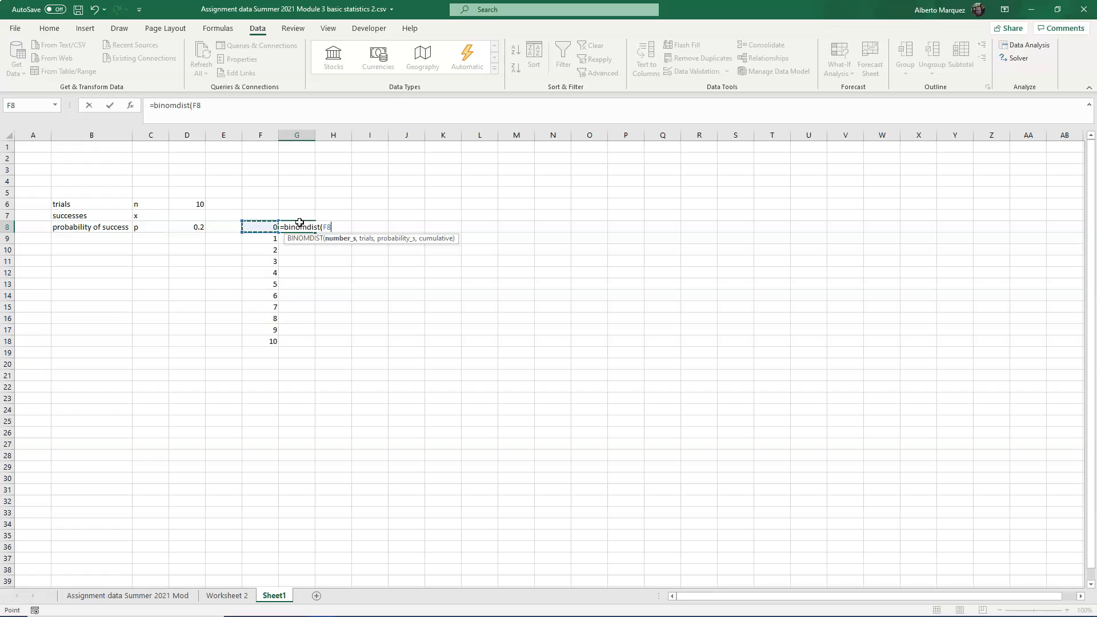
text(,)
key(Up)
key(Left)
key(Left)
key(Left)
key(Up)
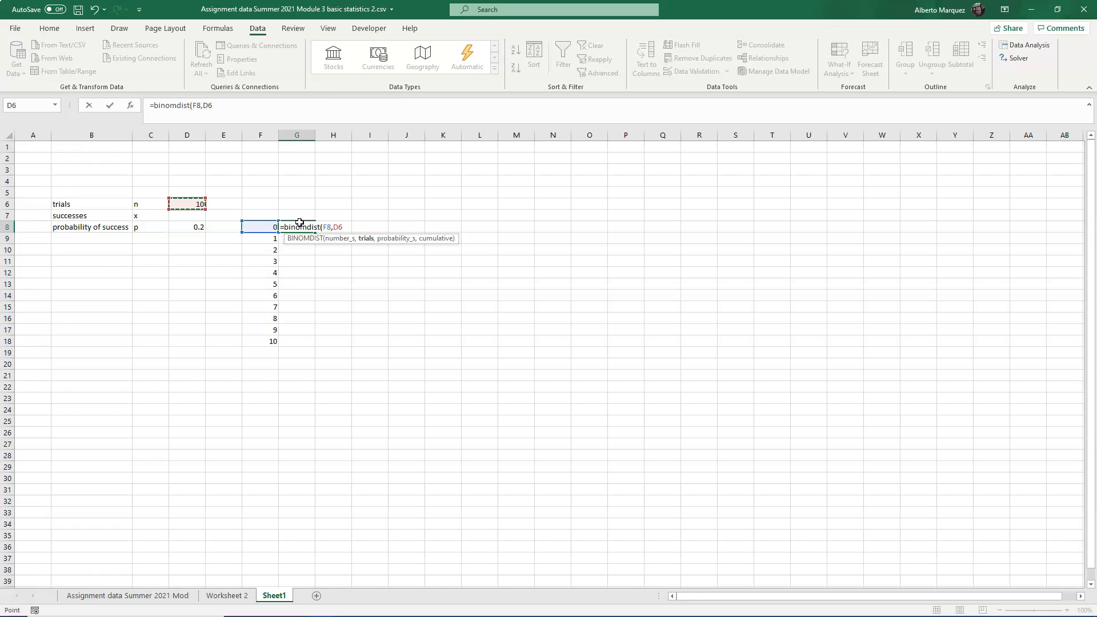
key(F4)
text(,)
key(Left)
key(Left)
key(Left)
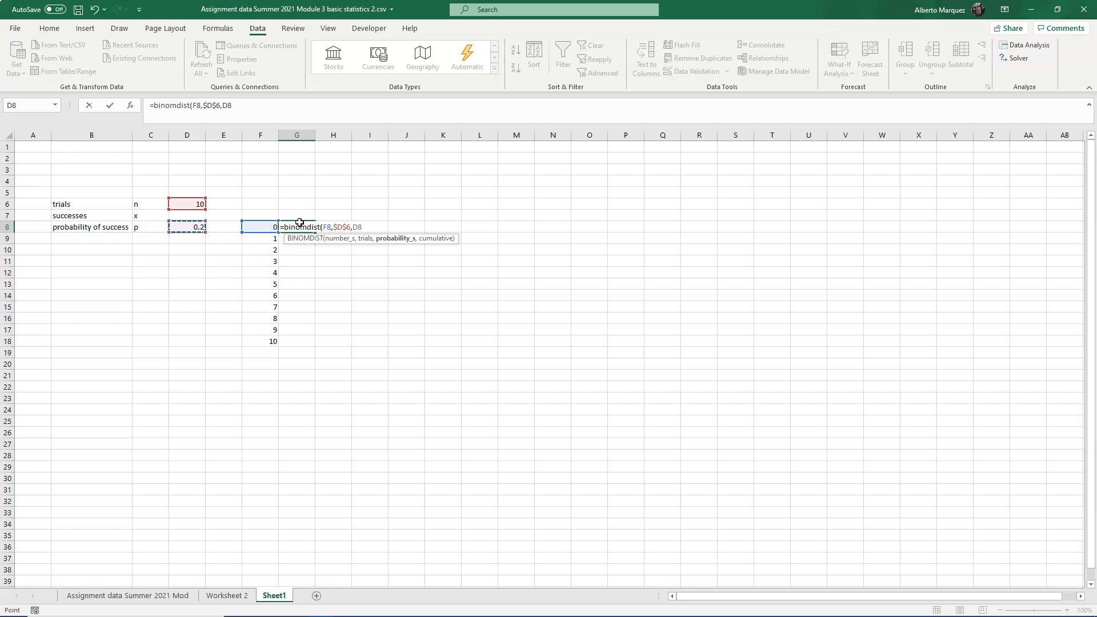
key(F4)
text(,)
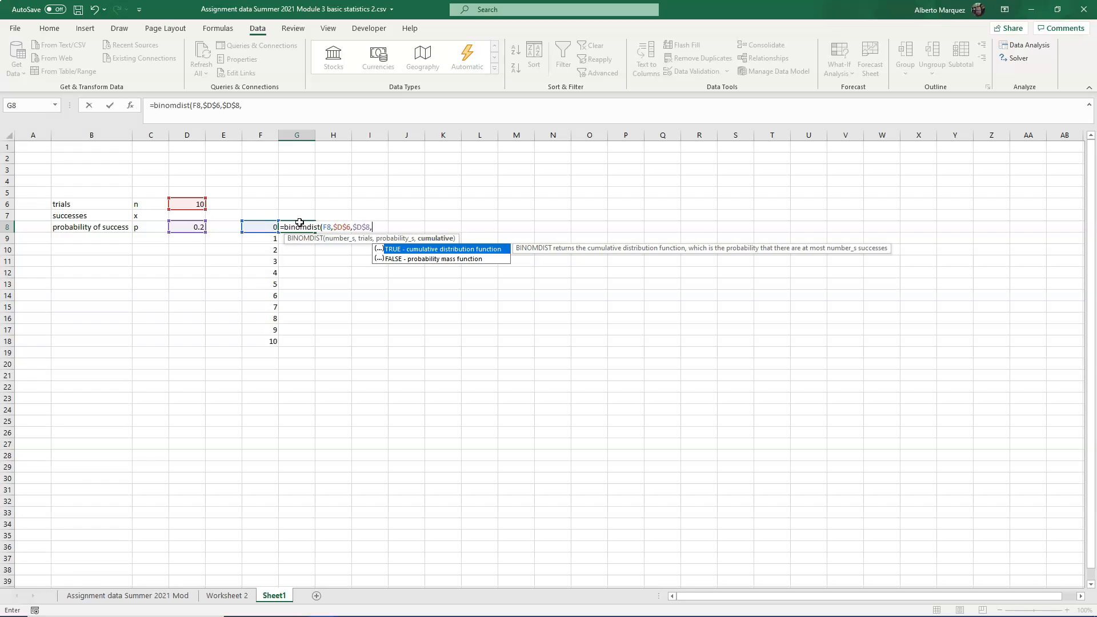
text(false))
key(ctrl+Return)
double_click(315, 232)
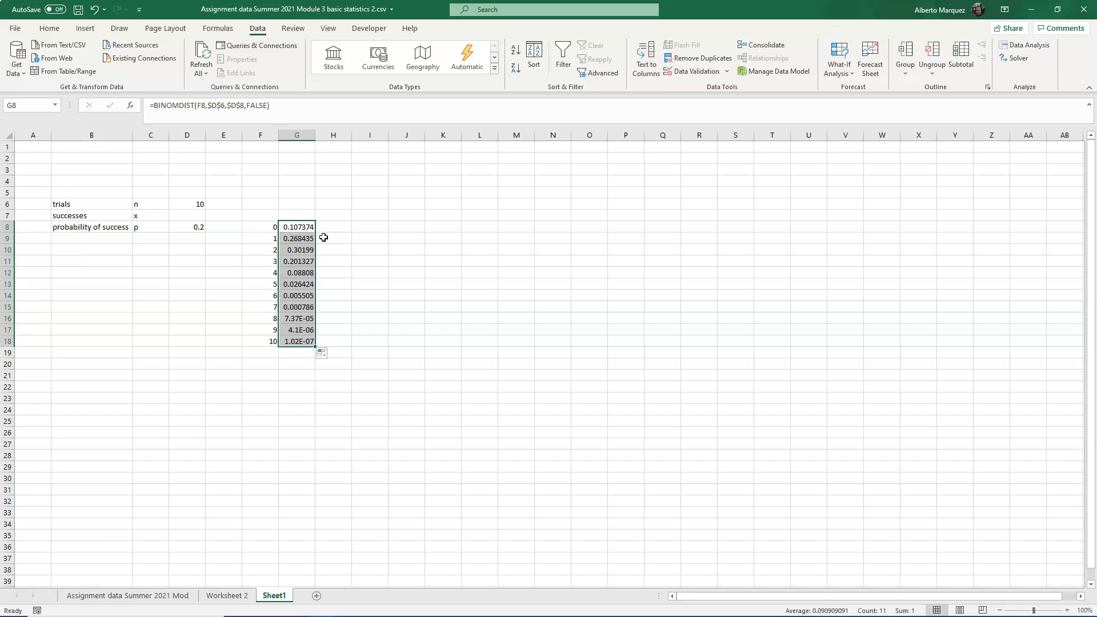
click(298, 361)
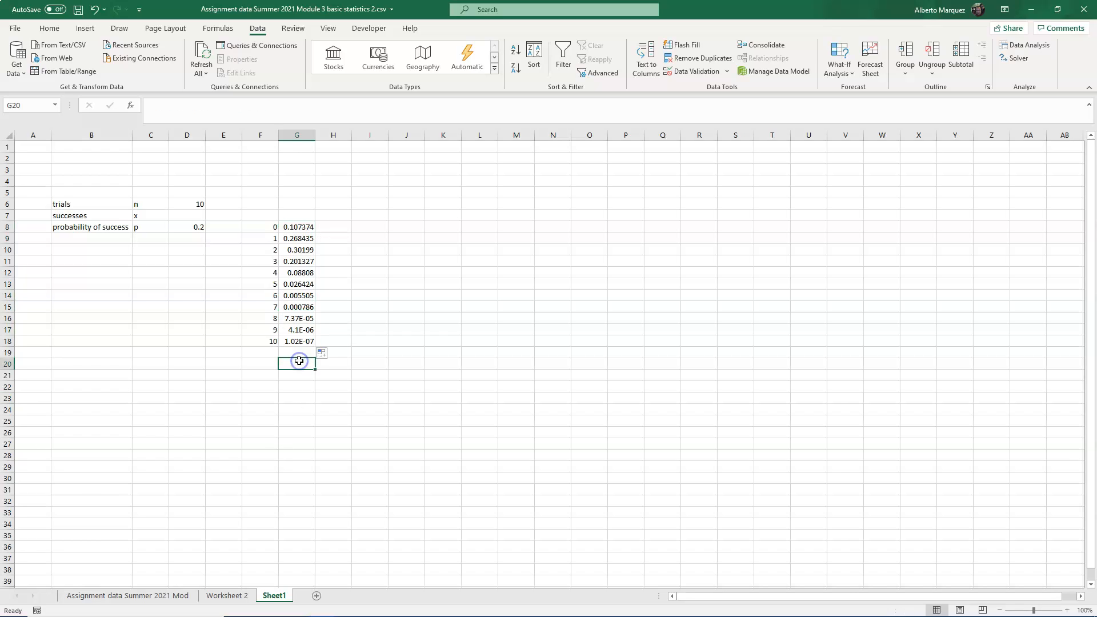
- In G20 enter =SUM(G8:G18) to total the binomial probabilities
text(=sum()
key(Up)
key(Up)
key(ctrl+shift+Up)
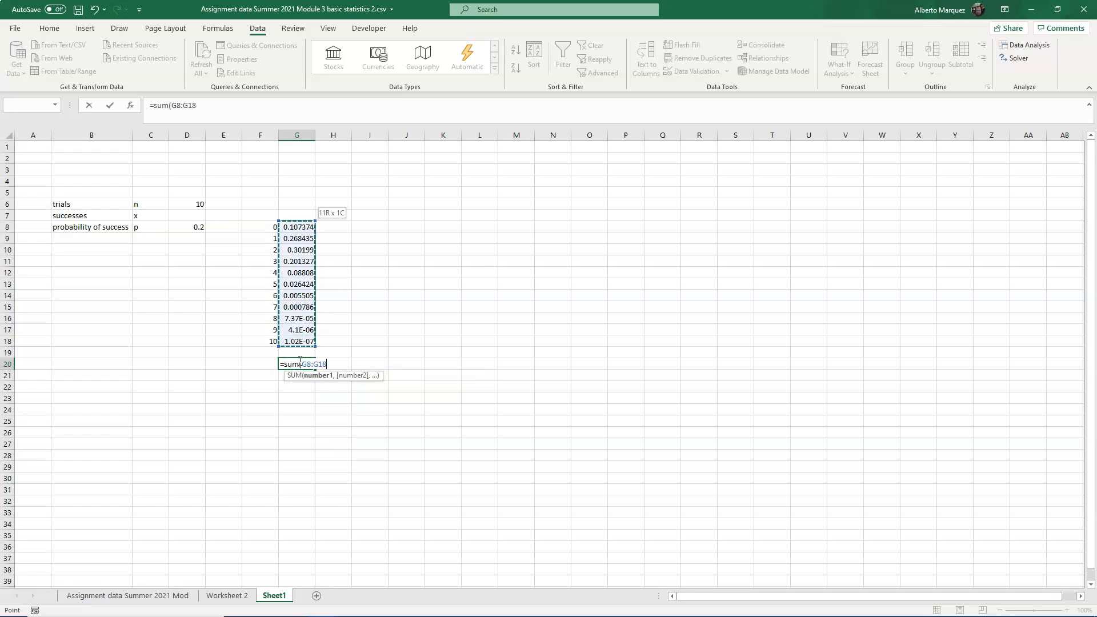
text())
key(Return)
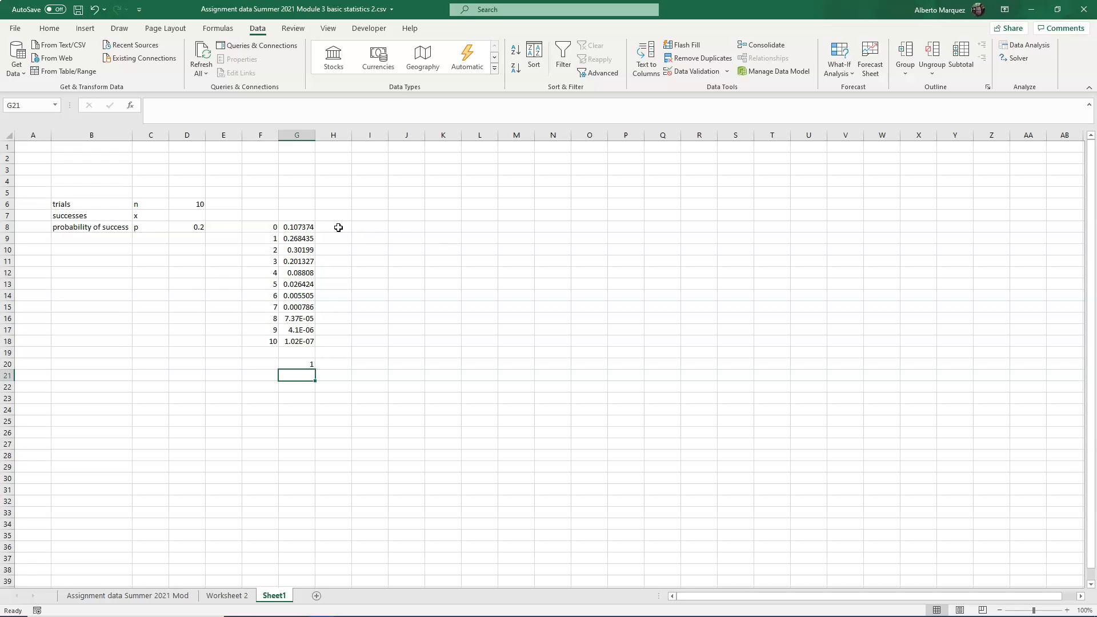
- In H8 enter the cumulative formula =BINOMDIST(F8,$D$6,$D$8,TRUE) and fill it down to H18
click(338, 228)
click(305, 226)
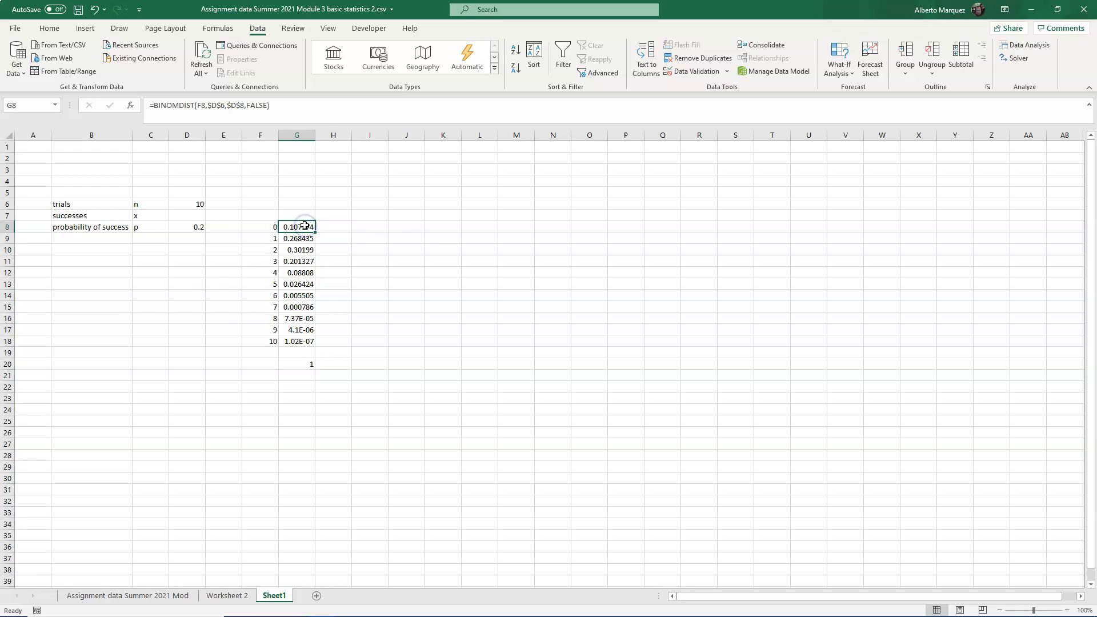
click(345, 224)
text(=)
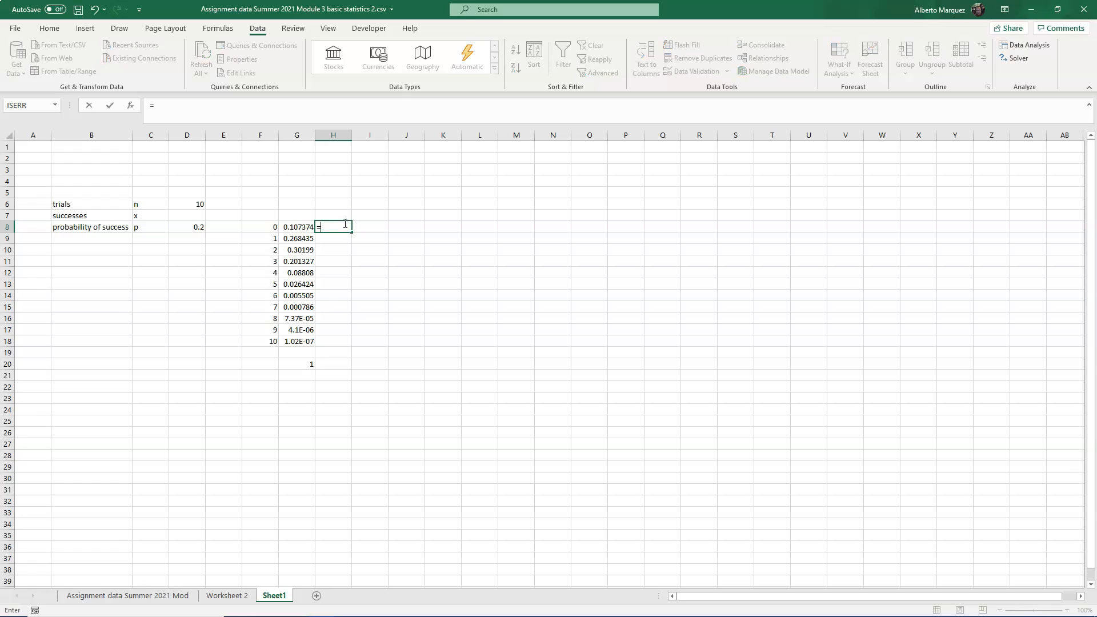
text(binomdist()
key(Left)
key(Left)
text(,)
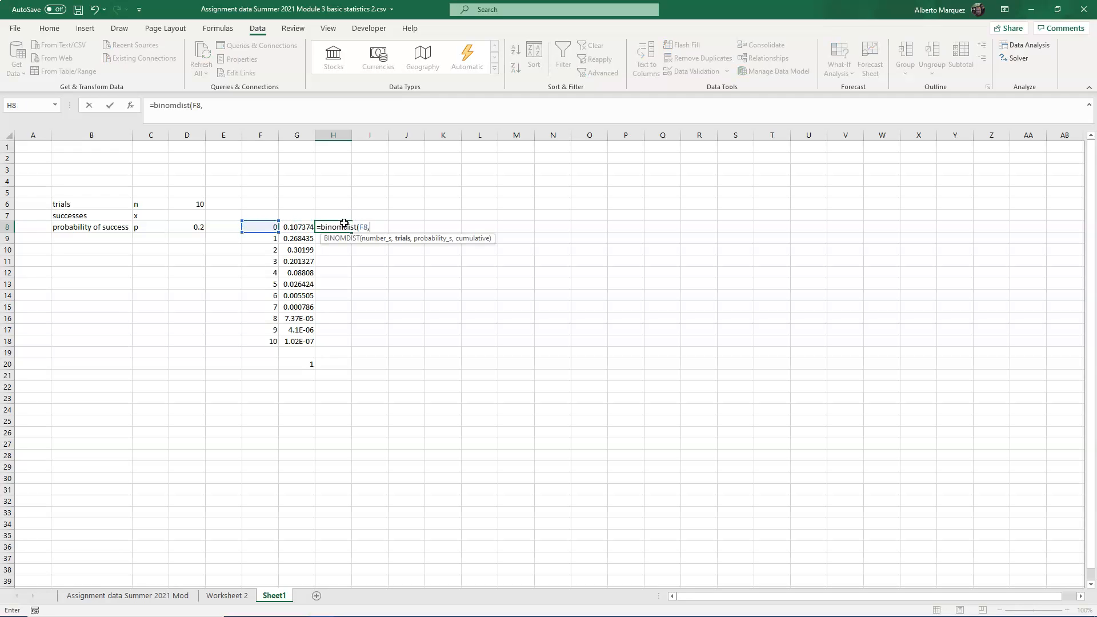
key(Left)
key(Left)
key(Up)
key(Left)
key(Left)
key(Up)
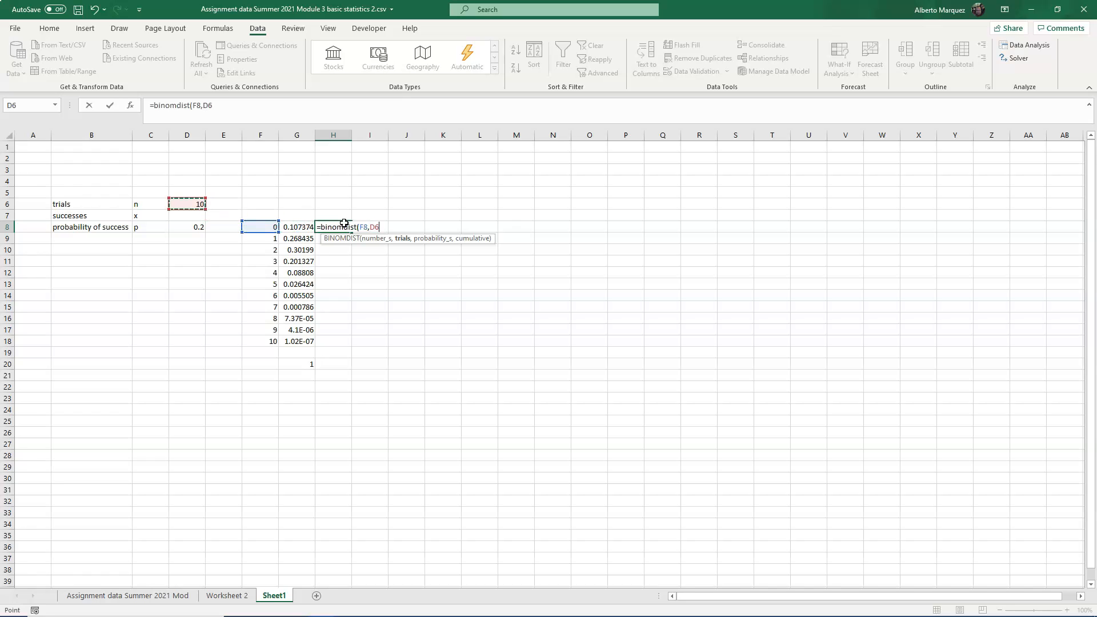
key(F4)
text(,)
key(Left)
key(Left)
key(Left)
key(Left)
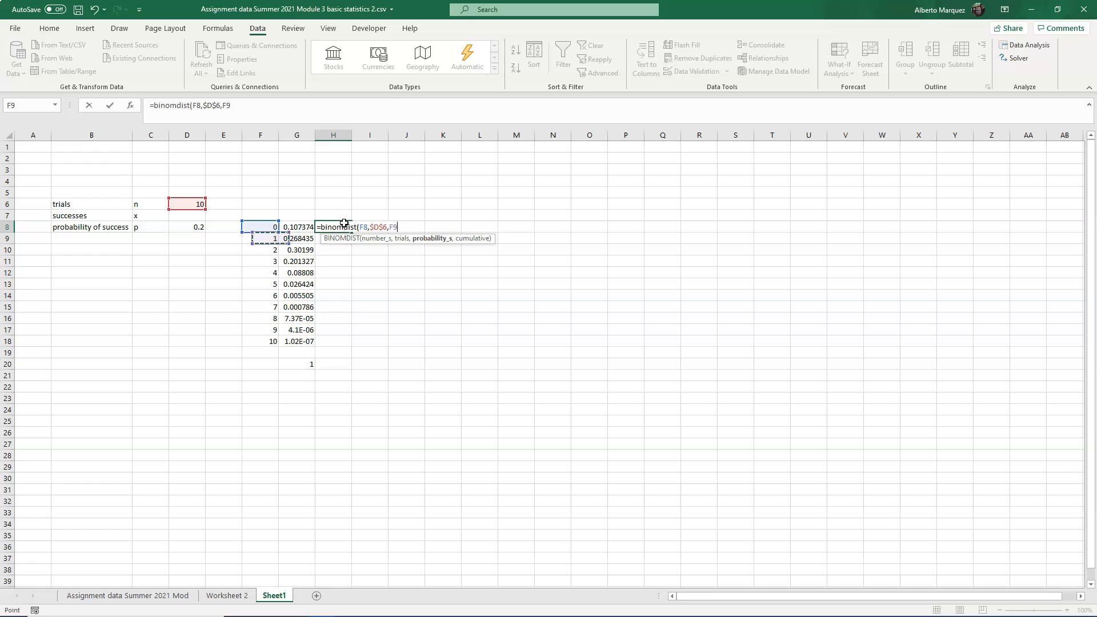
key(F4)
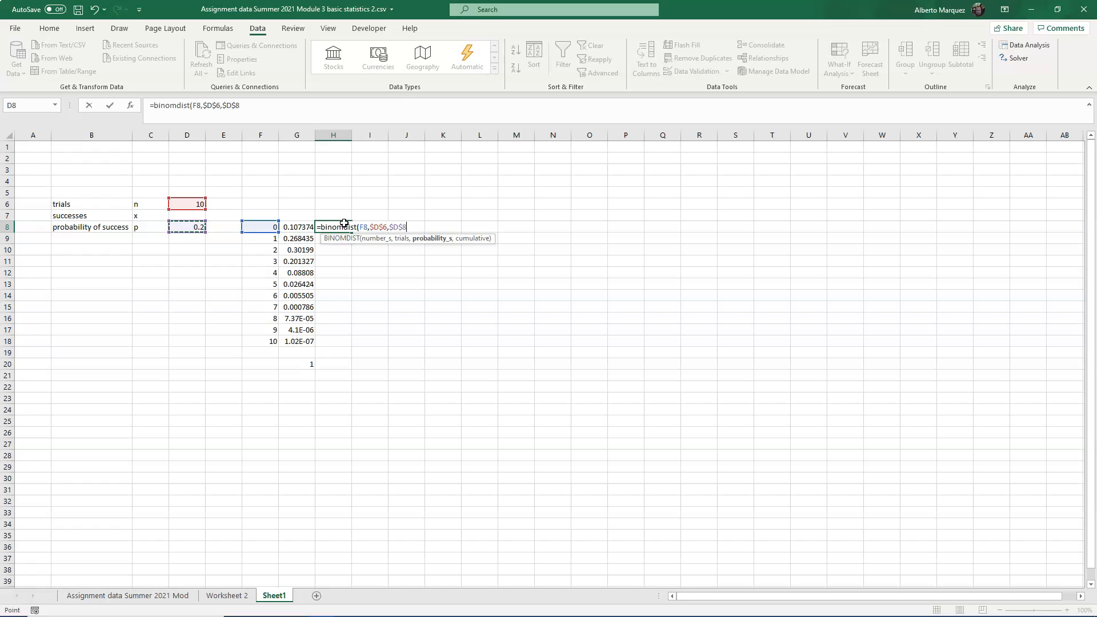
text(,)
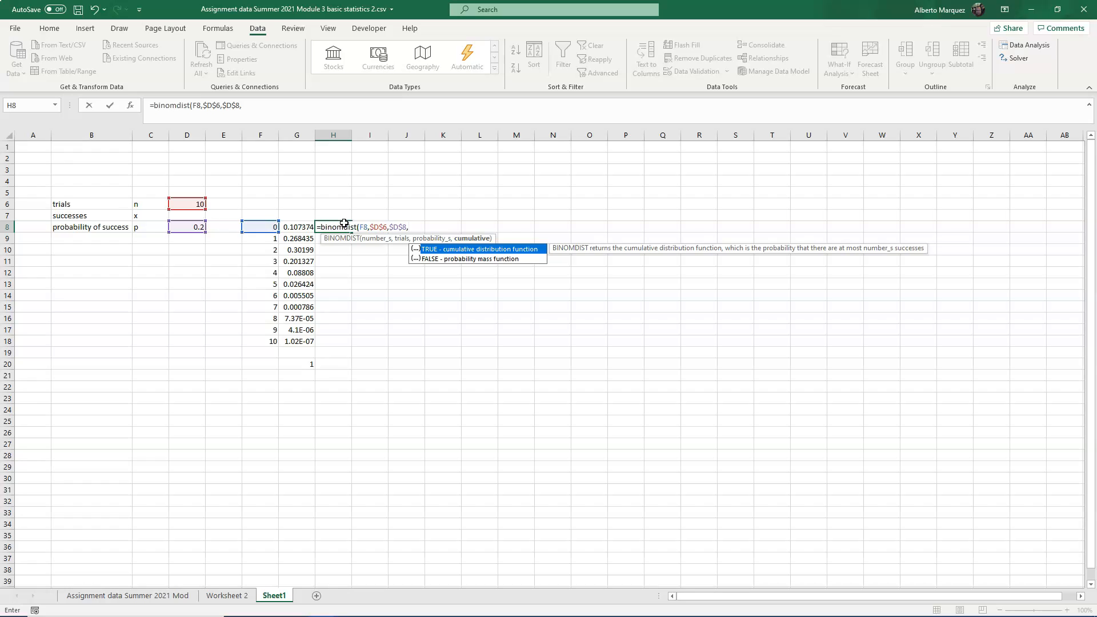
text(true))
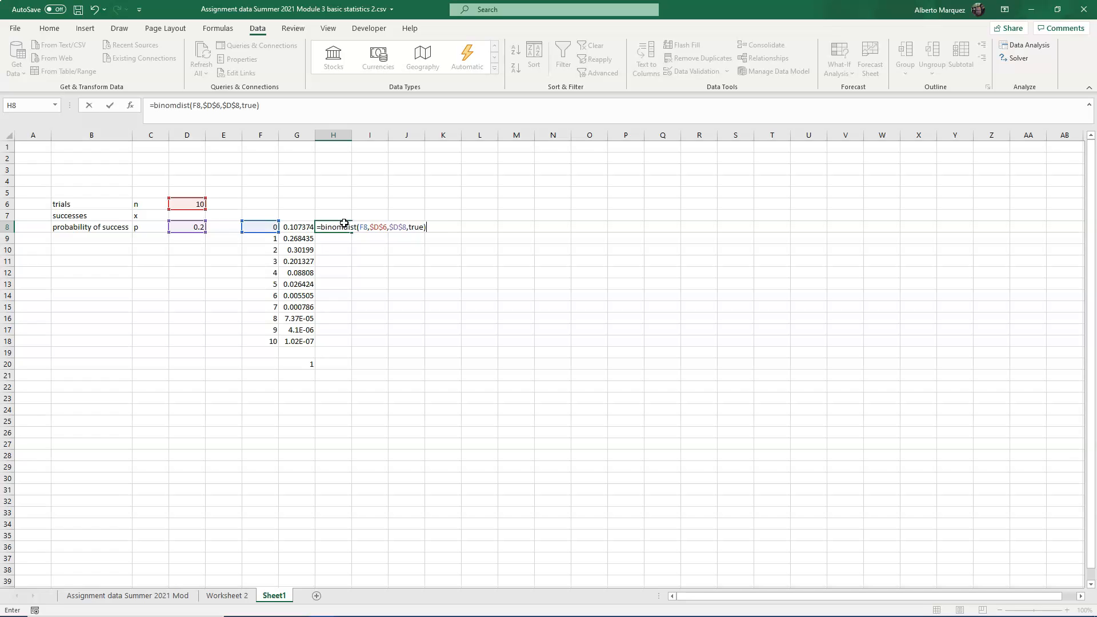
key(ctrl+Return)
double_click(352, 232)
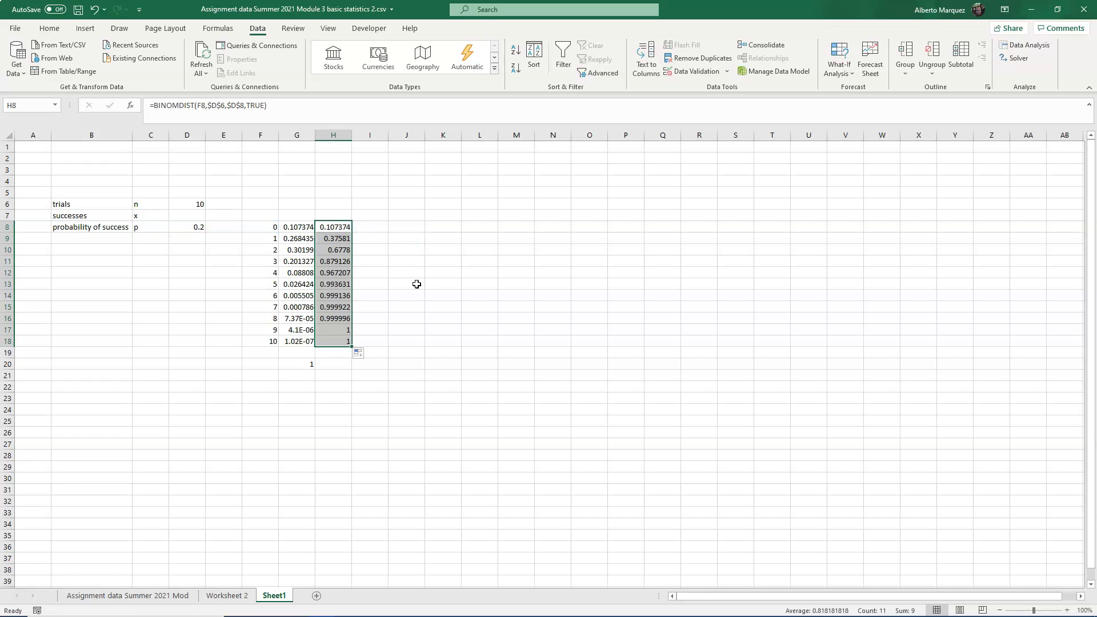
click(334, 332)
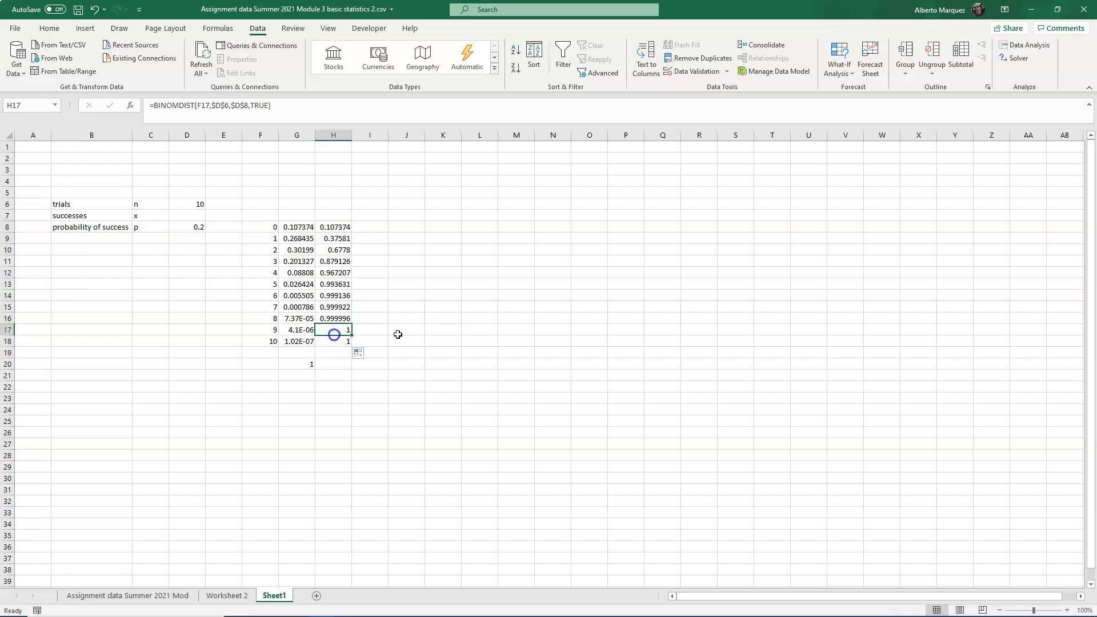